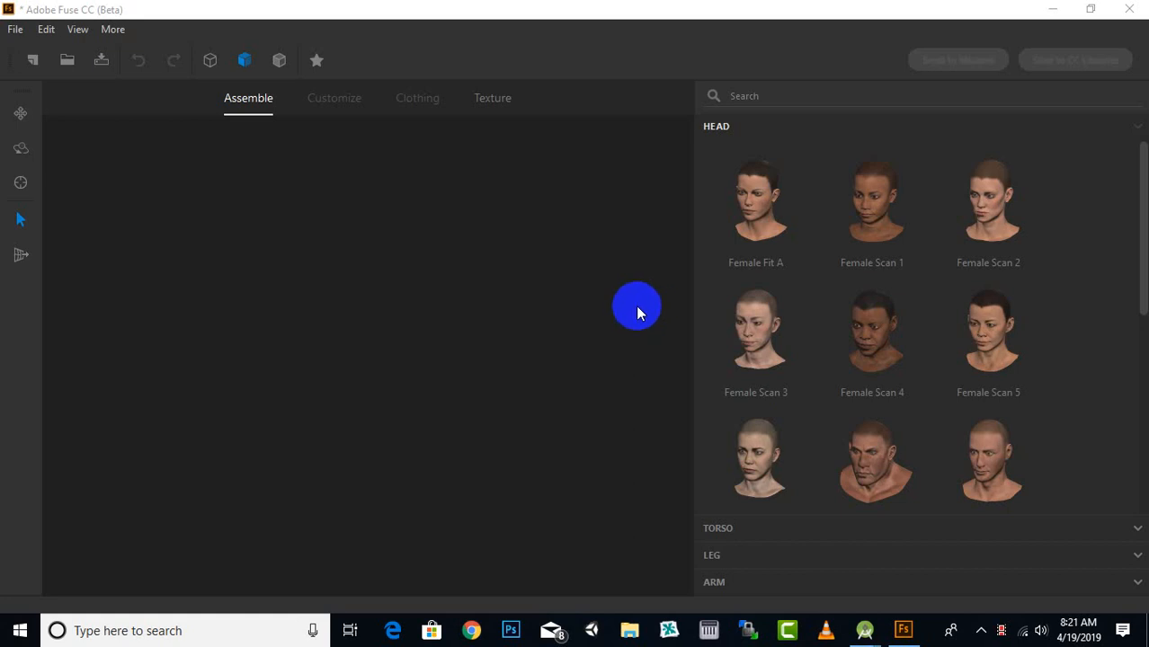
Step: Assemble the base male character from the Male Fit A head, a male torso and the Male Fit A legs
click(459, 14)
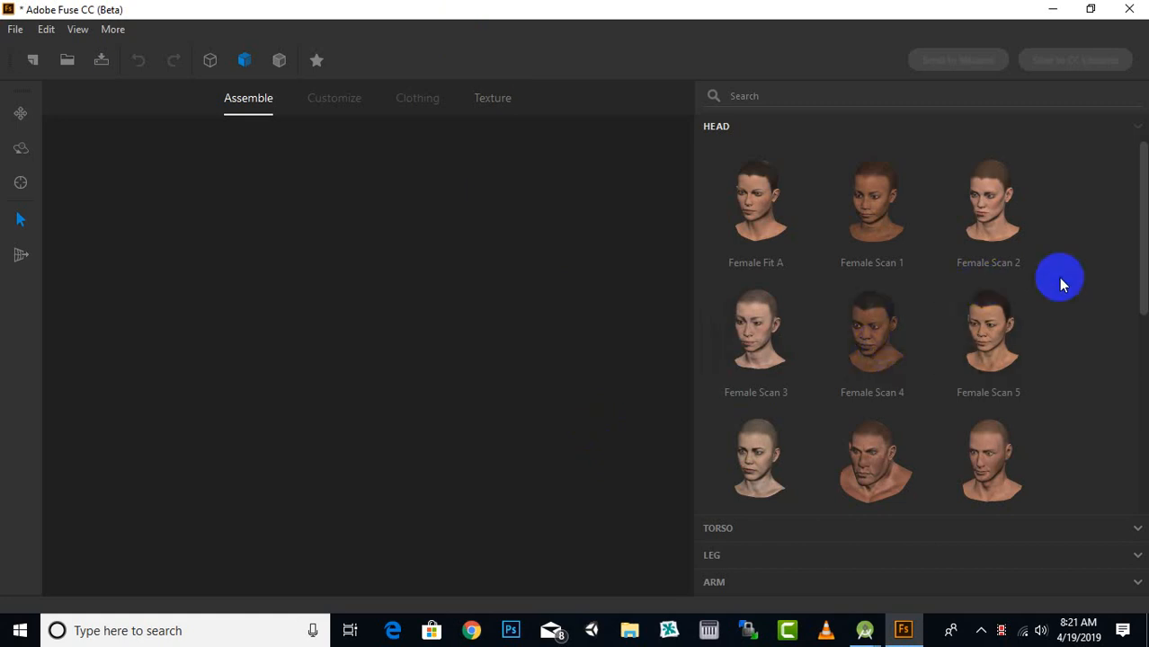
scroll(1058, 277, down, 1)
scroll(1058, 277, down, 1)
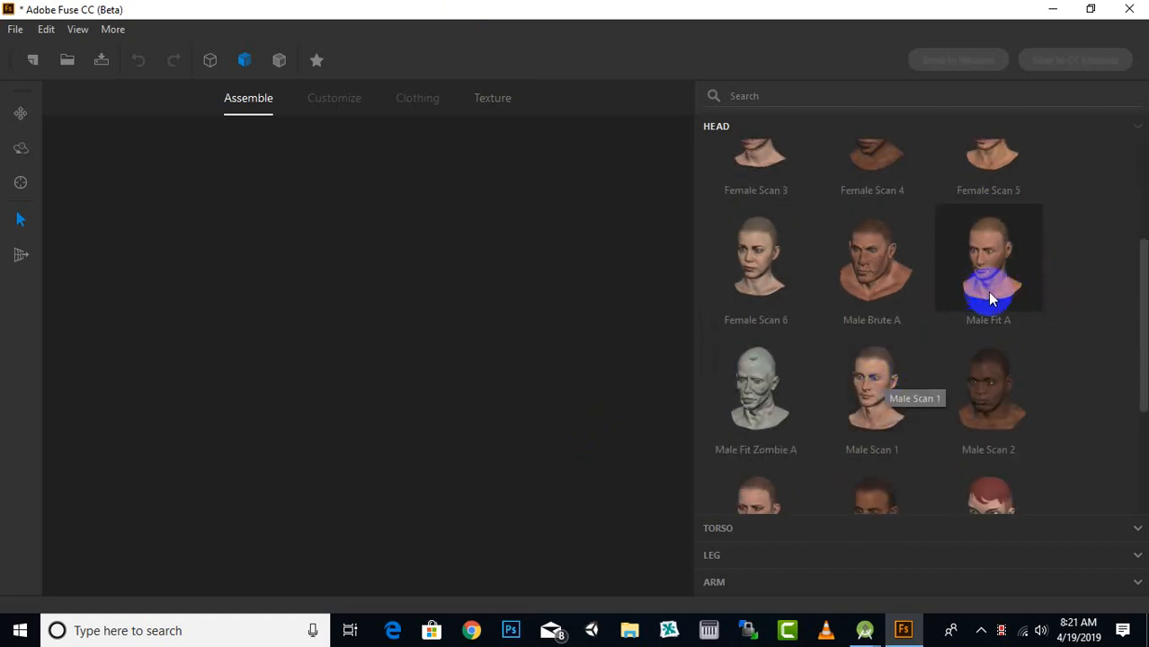
scroll(1005, 288, down, 2)
scroll(975, 287, up, 2)
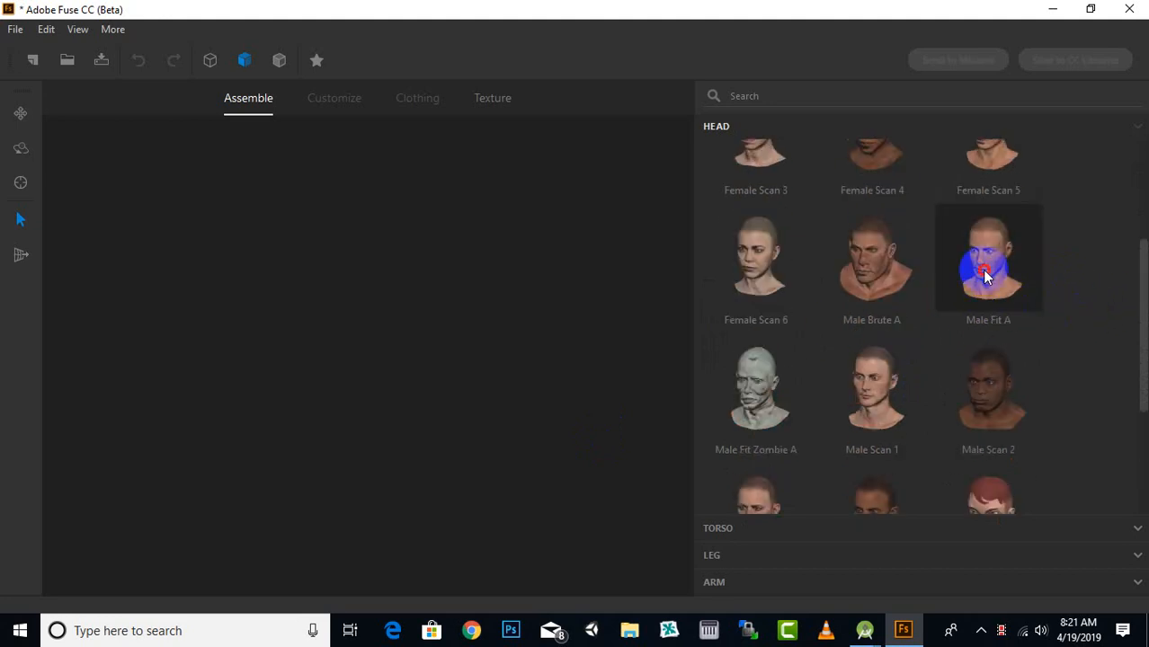
click(983, 272)
click(1000, 320)
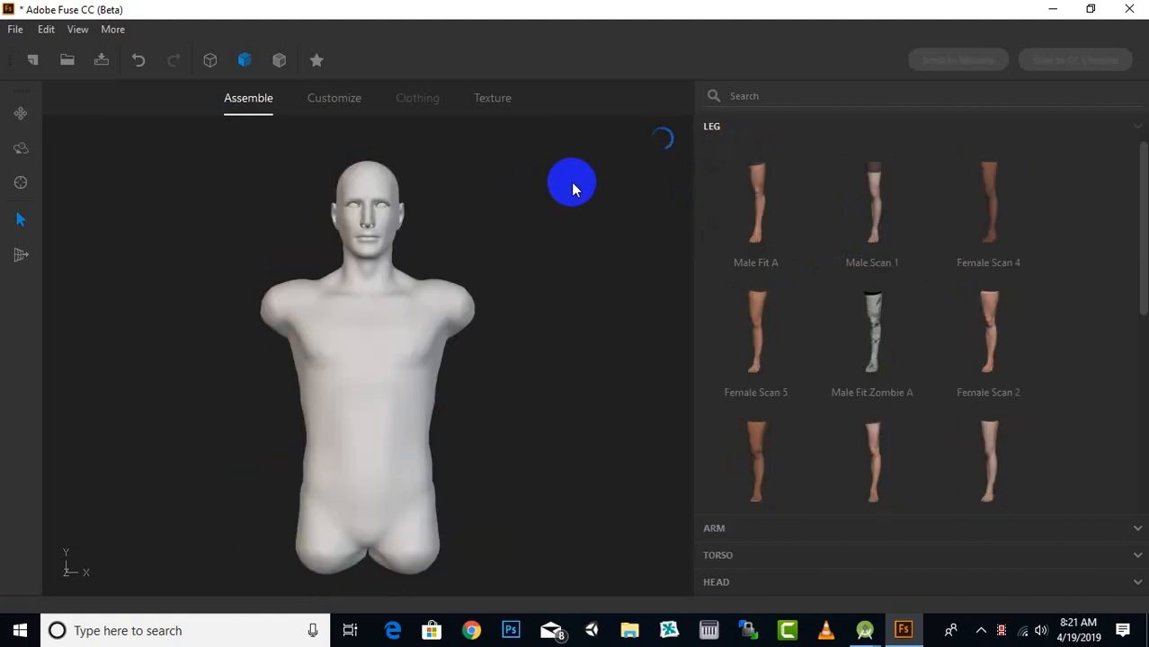
click(777, 196)
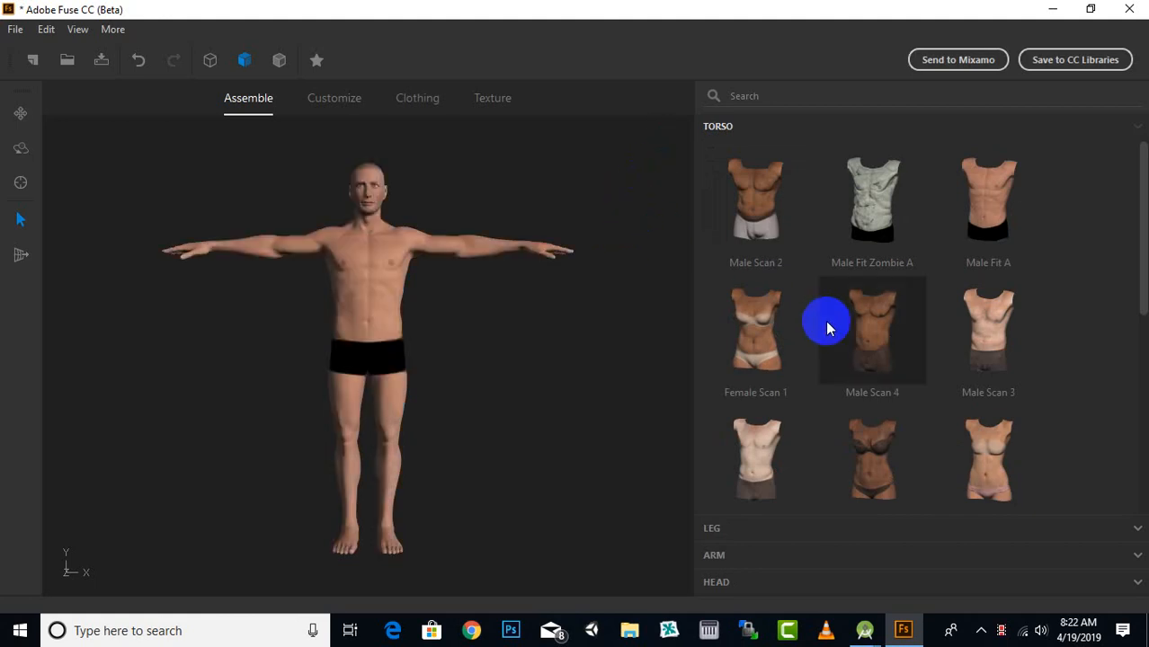
Step: Slim the character's waist by reshaping the Torso Mid and Love Handles areas inward
scroll(807, 340, down, 5)
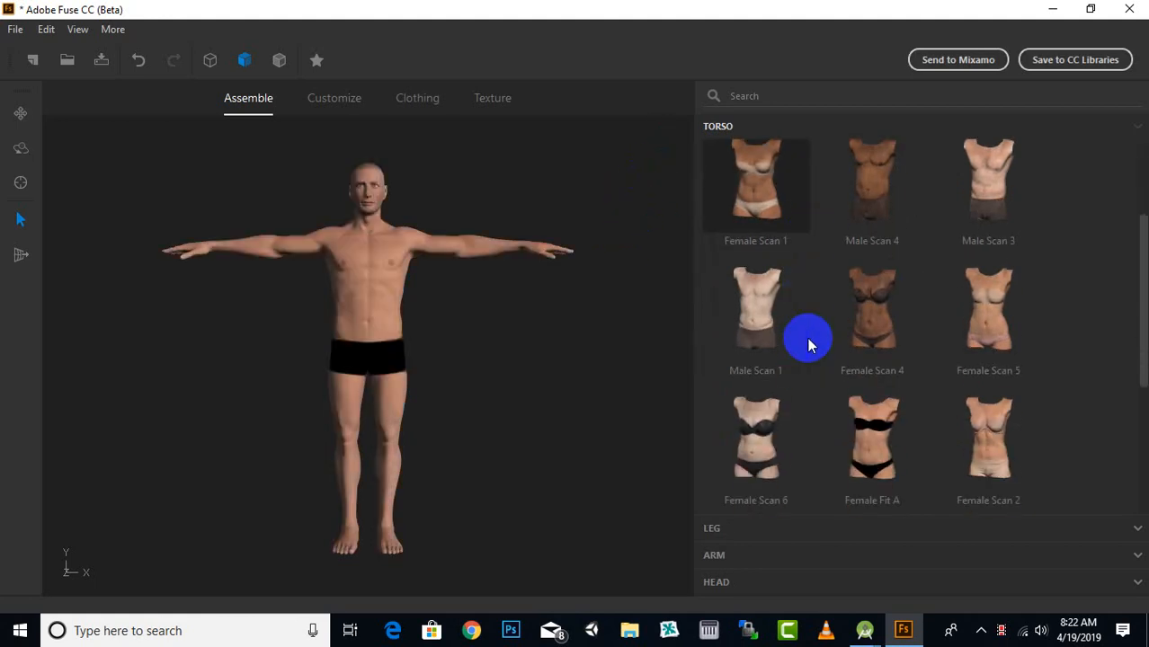
scroll(808, 340, down, 1)
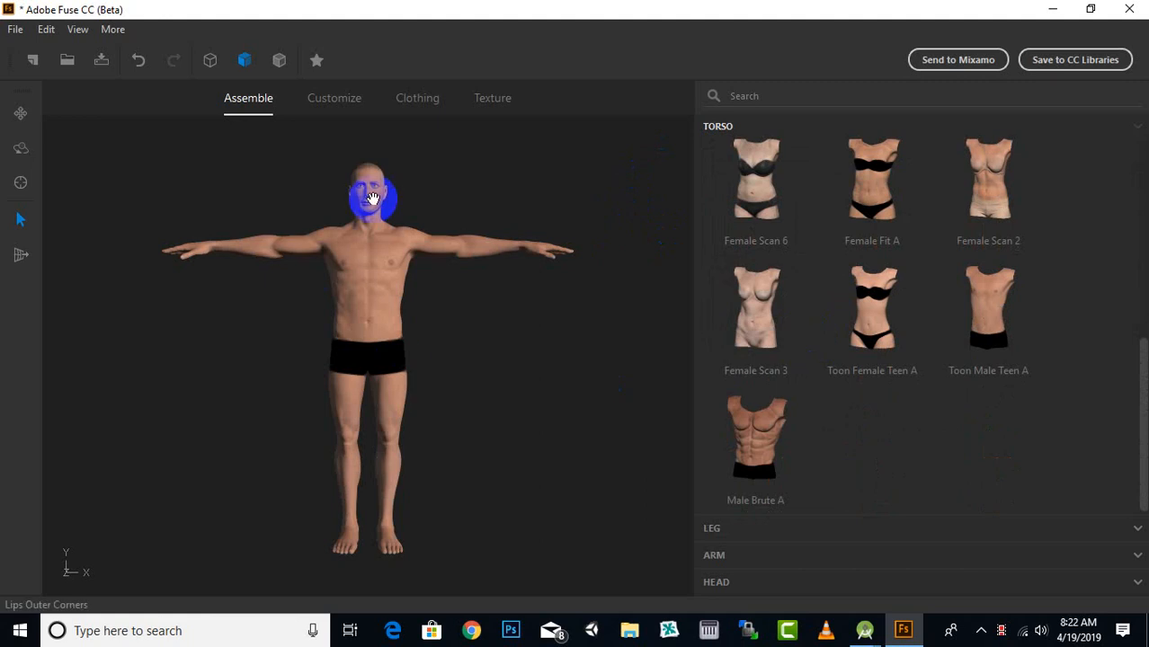
scroll(485, 260, up, 3)
middle_drag(505, 268, 545, 444)
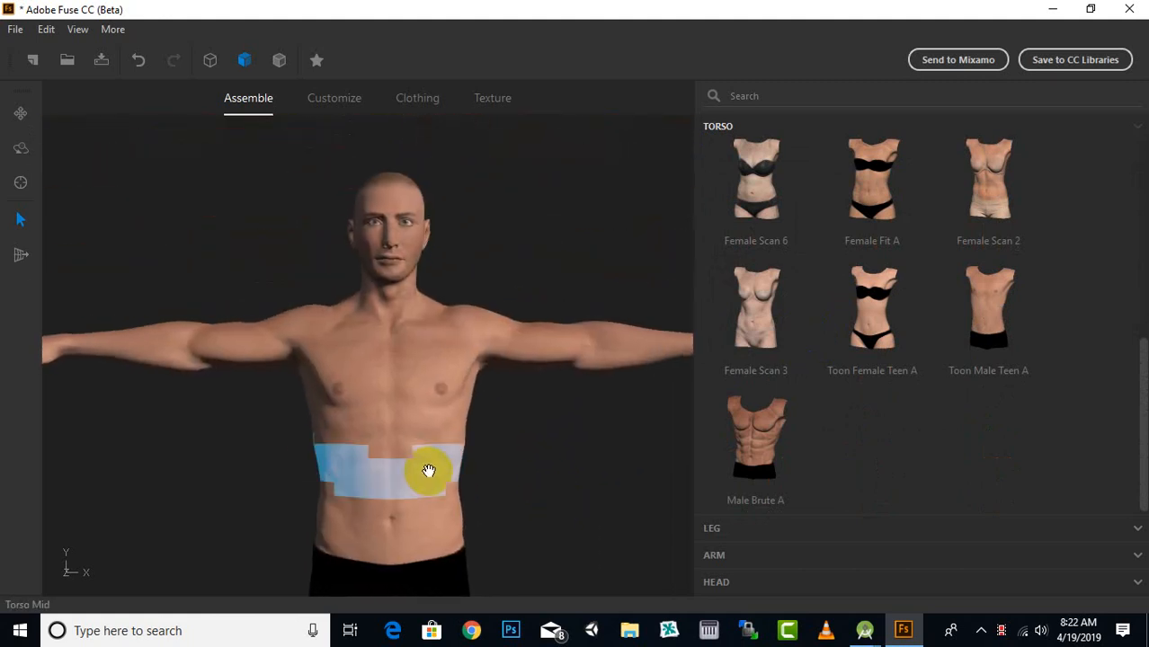
click(440, 479)
drag(432, 484, 370, 484)
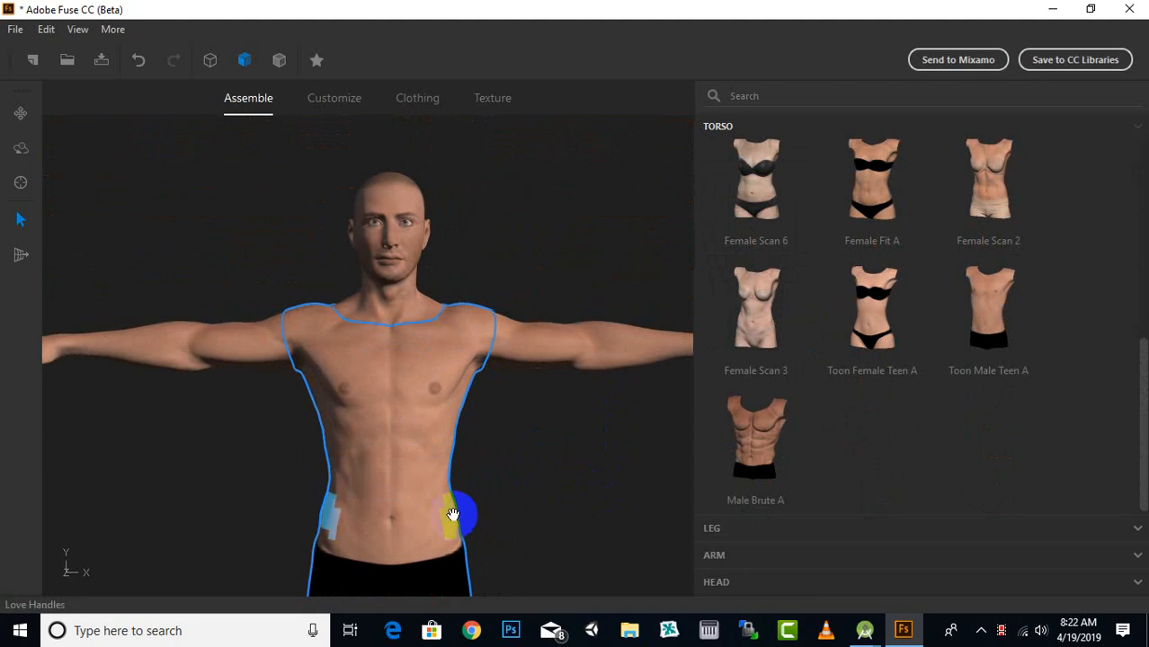
drag(451, 515, 401, 517)
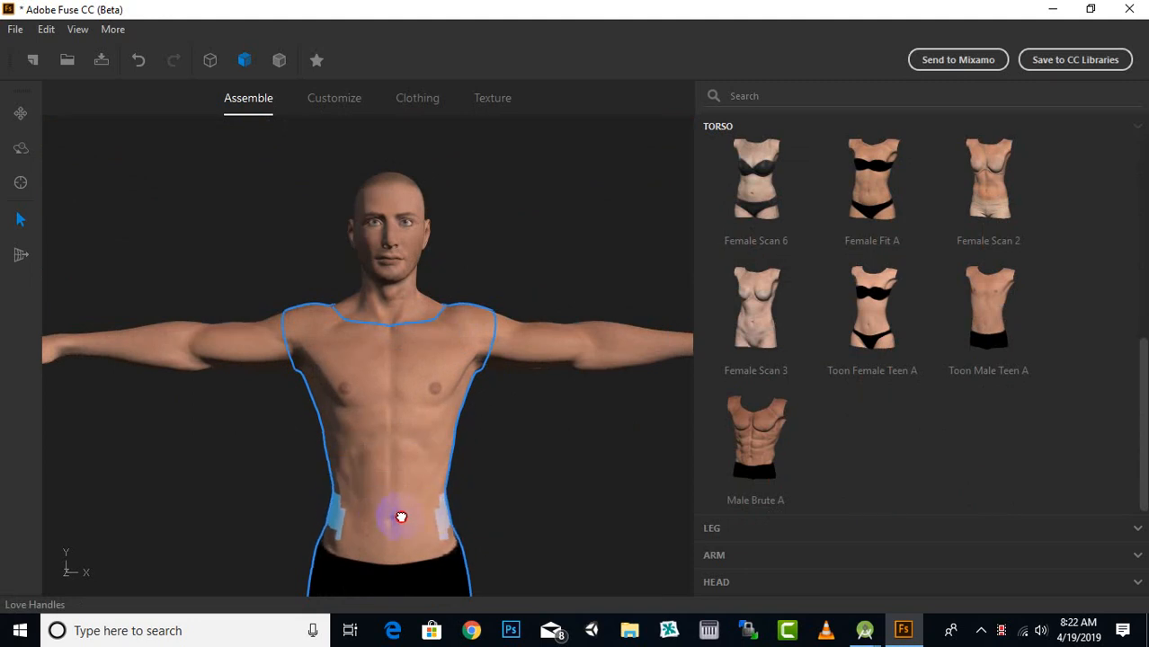
Step: Reshape the Pecs Inner area of the chest and make the Arm Upper area of both arms more muscular
scroll(485, 417, down, 3)
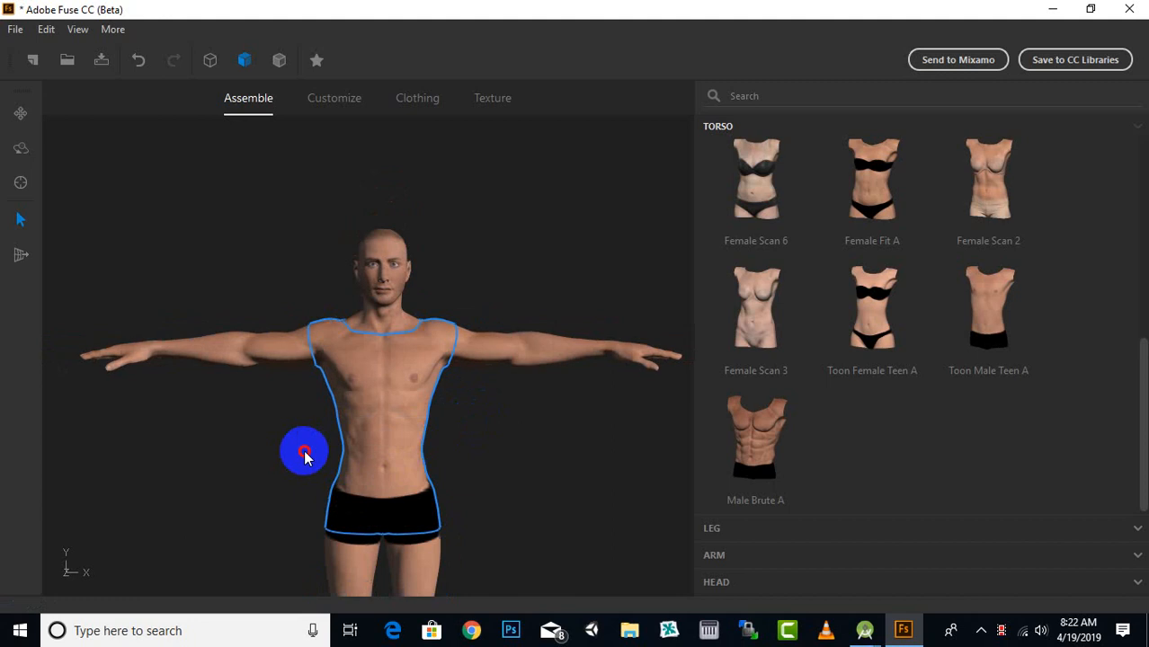
drag(305, 454, 424, 384)
scroll(410, 383, up, 3)
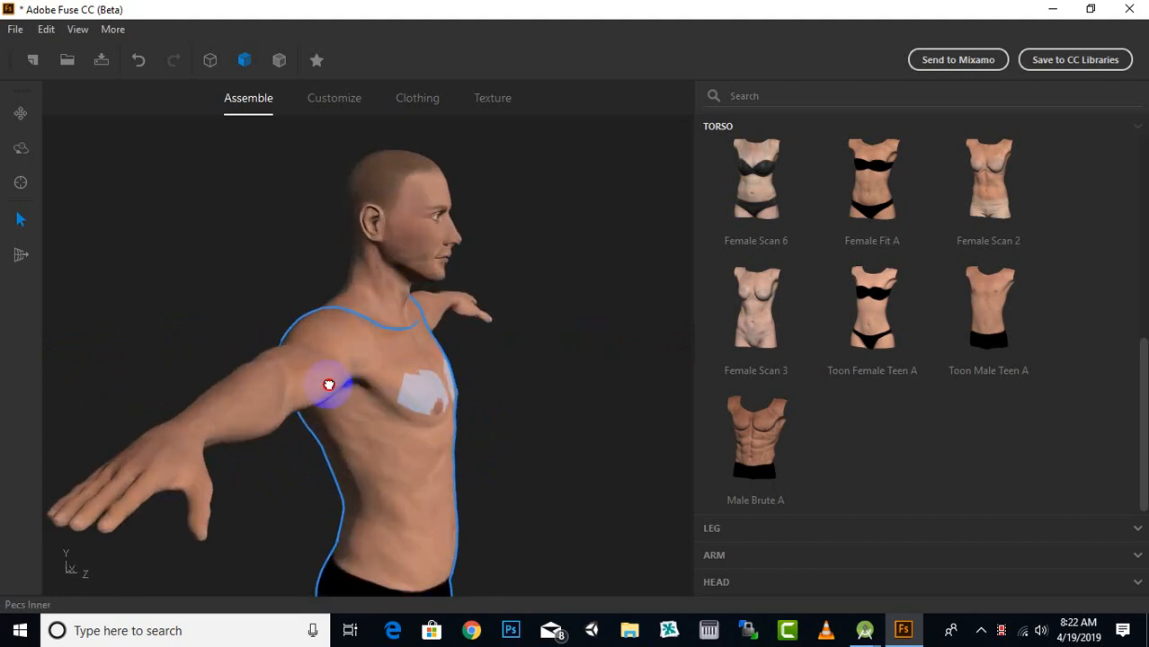
drag(602, 378, 493, 386)
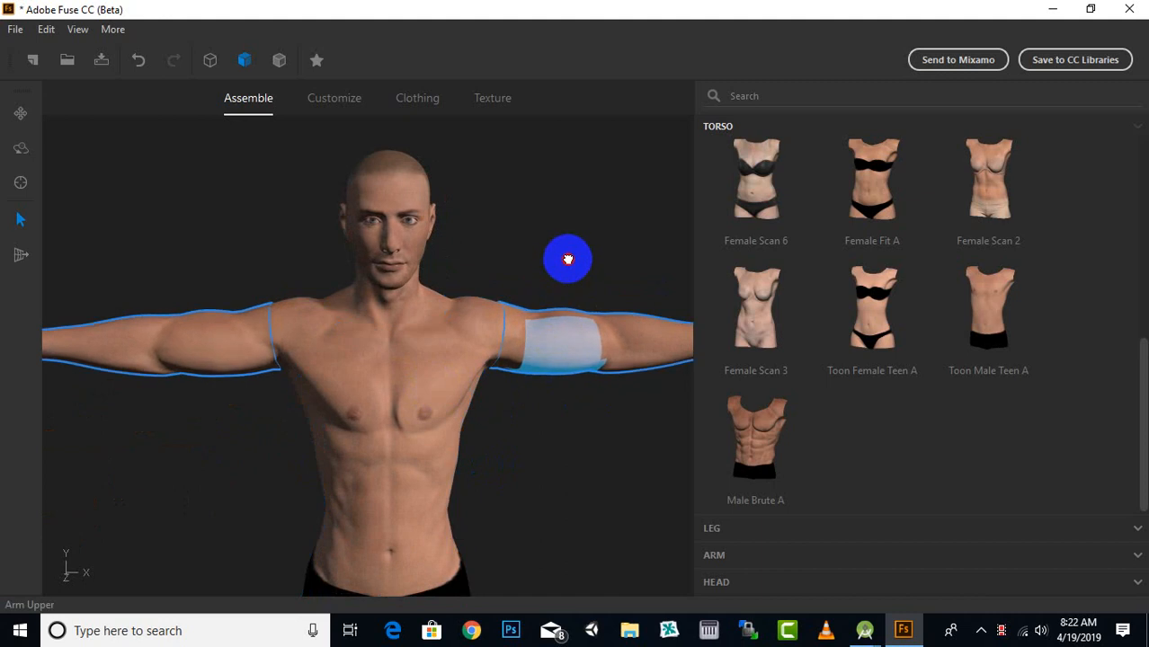
drag(364, 451, 548, 505)
middle_drag(548, 506, 564, 487)
scroll(382, 300, up, 3)
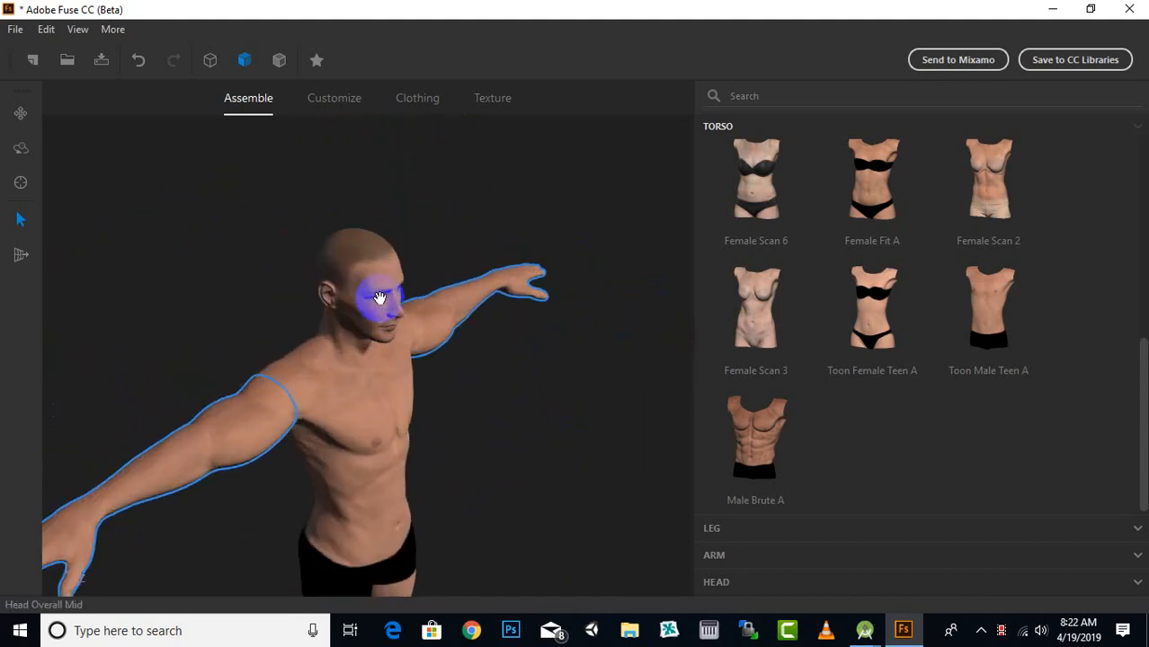
Step: Reshape the Cheeks Mid area of the face outward
drag(456, 256, 390, 231)
scroll(326, 269, up, 3)
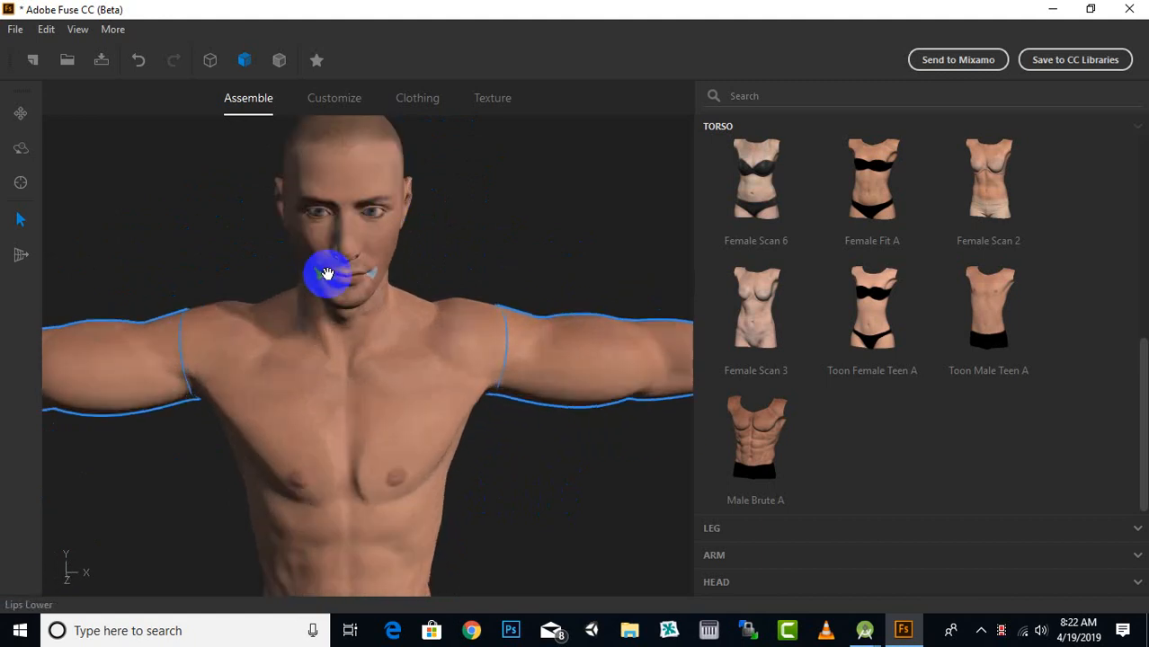
middle_drag(413, 253, 435, 322)
scroll(416, 253, up, 3)
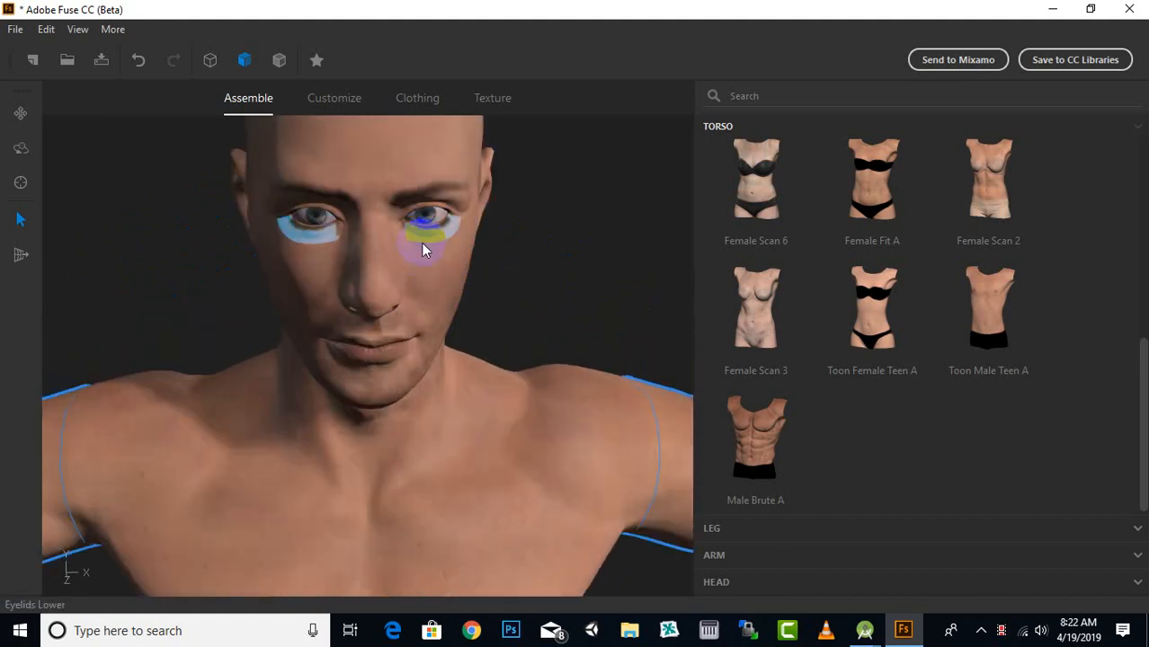
click(452, 277)
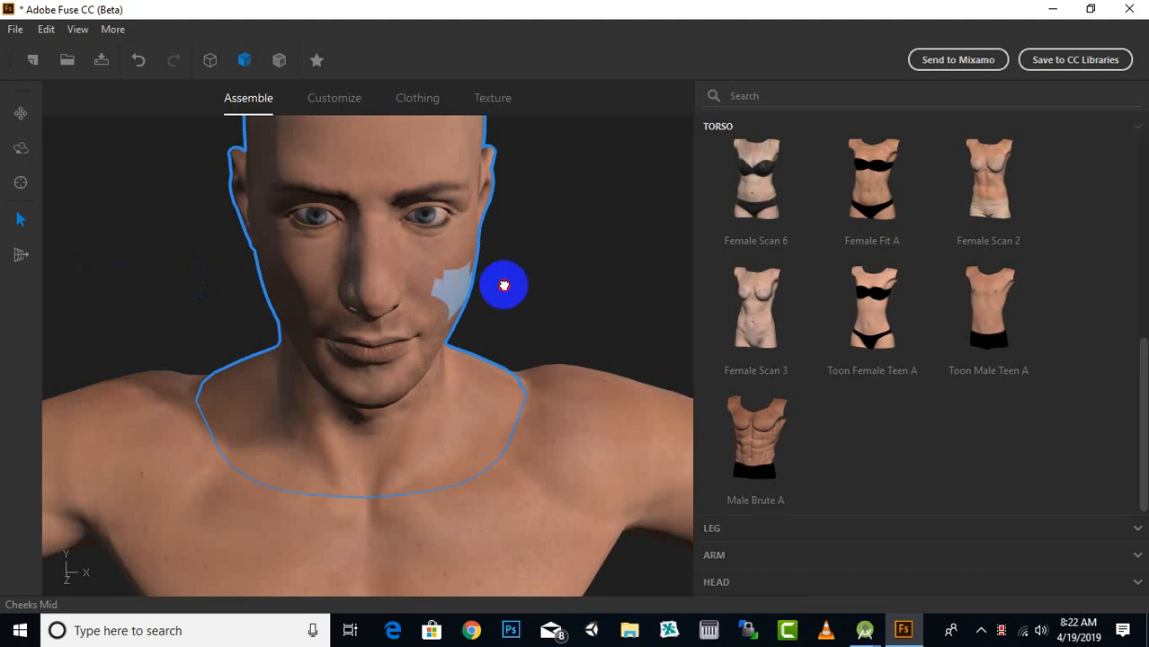
Step: Try to widen the Jaw Front area of the face
scroll(503, 301, down, 3)
right_drag(518, 315, 490, 282)
scroll(376, 282, up, 3)
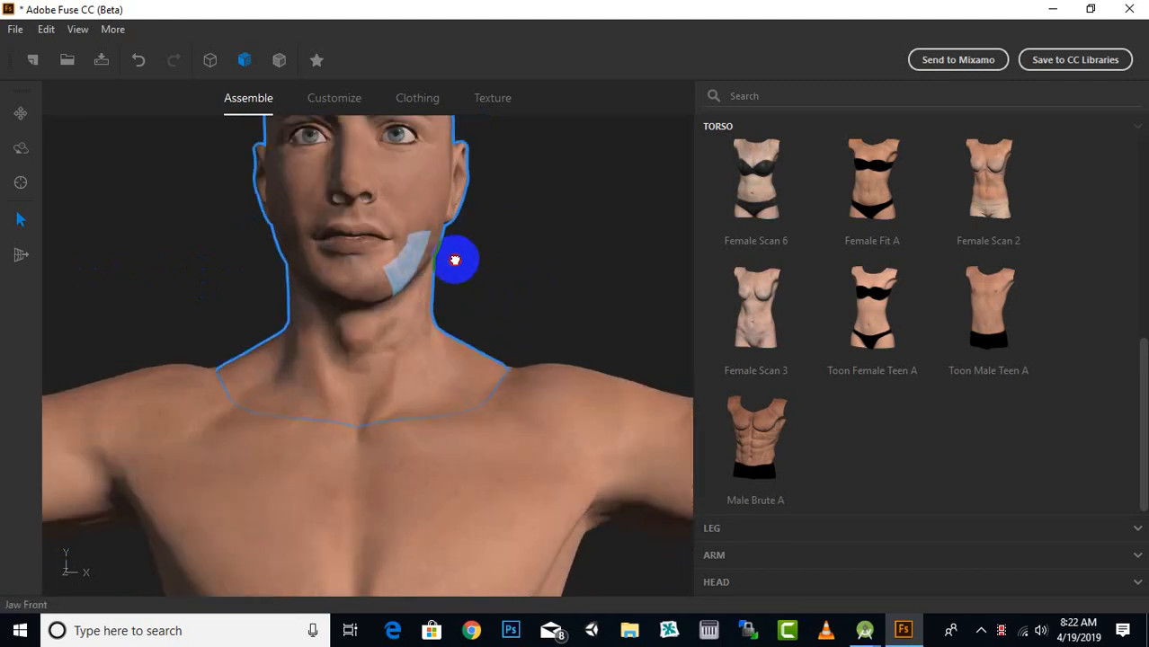
drag(396, 264, 526, 303)
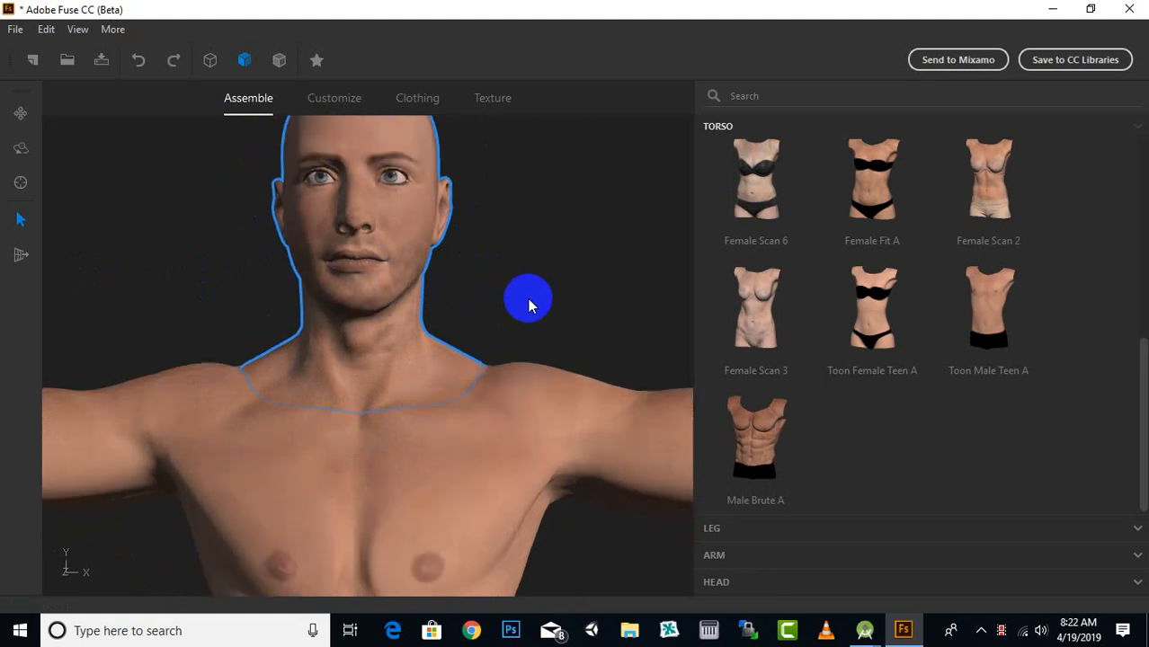
Step: Widen the upper sides of the head and adjust the Head Overall Mid area
right_drag(382, 333, 379, 365)
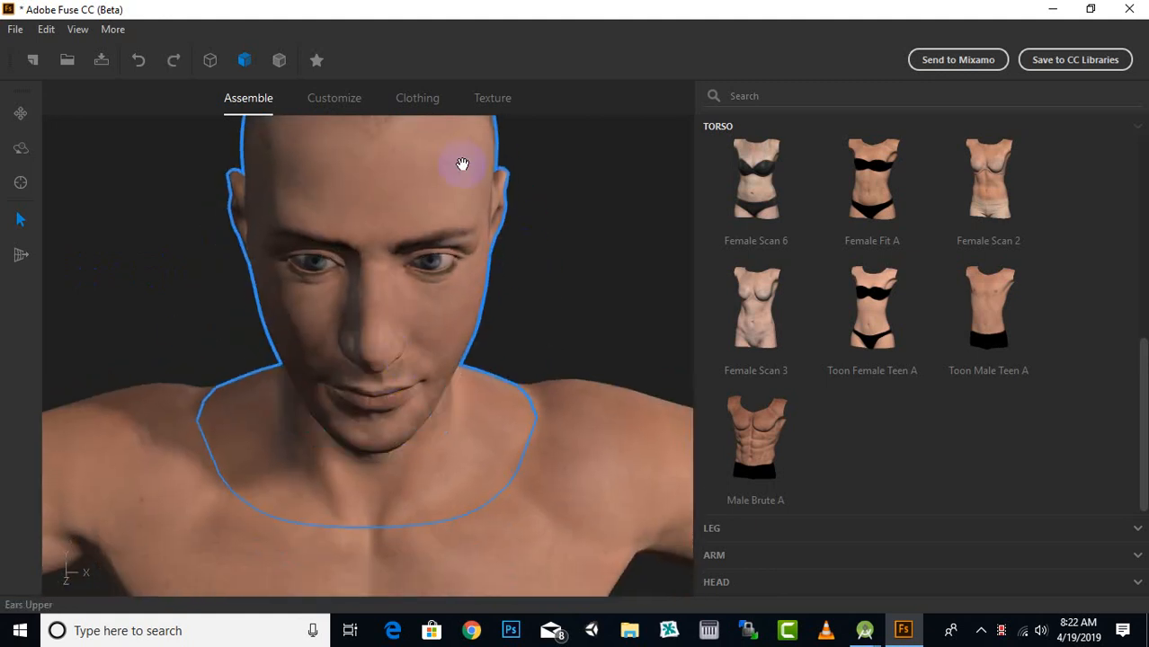
drag(462, 162, 559, 151)
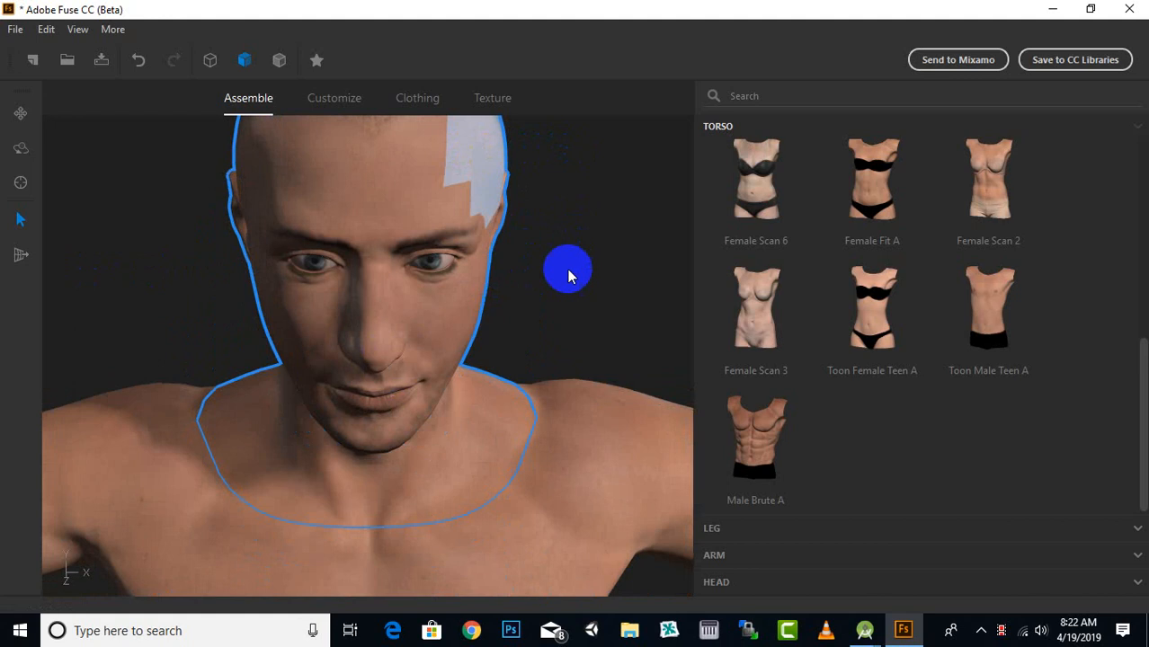
scroll(567, 269, down, 3)
right_drag(493, 307, 476, 269)
drag(352, 262, 313, 264)
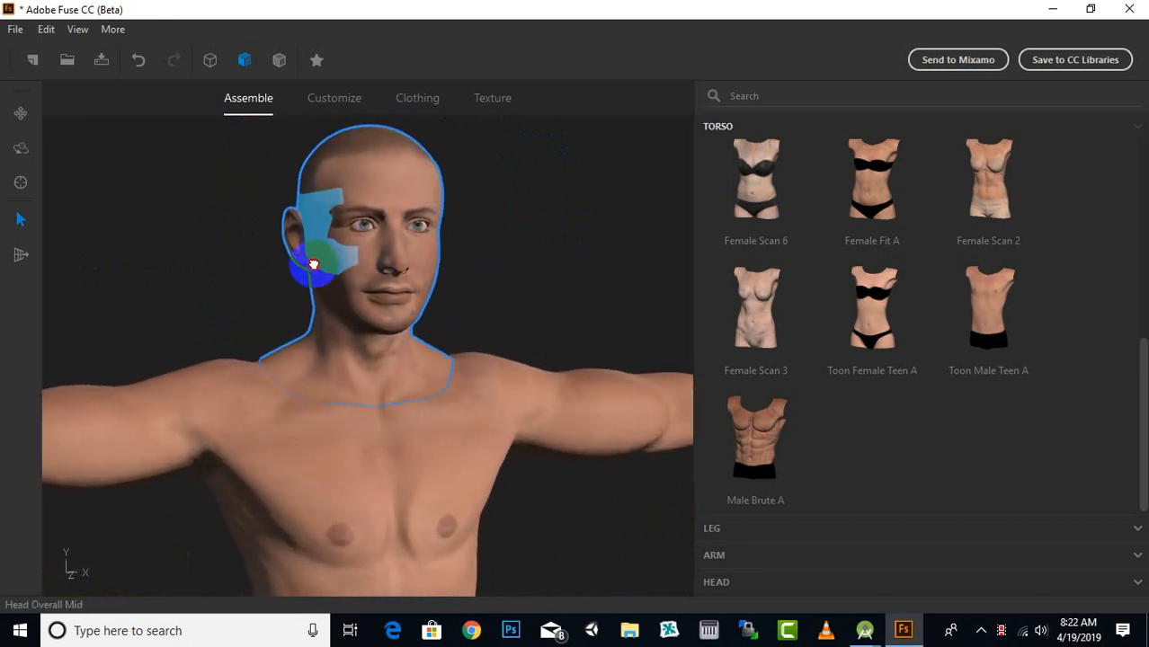
Step: Reshape the Nose Ridge area by pulling it forward in the face's profile
right_drag(524, 247, 620, 268)
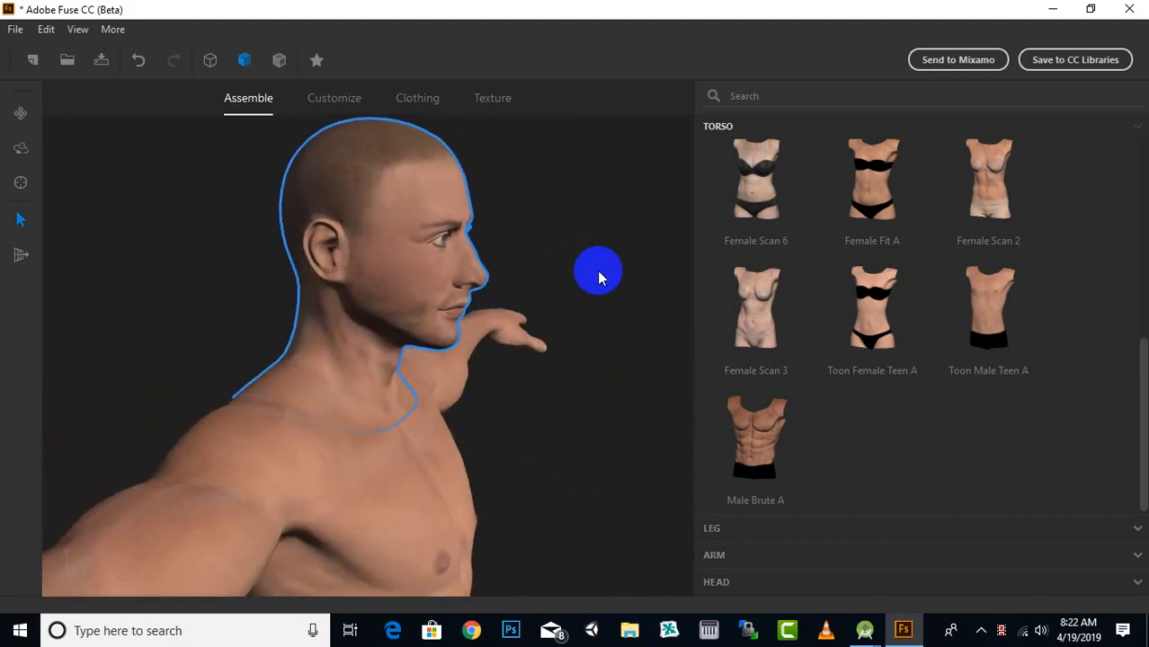
scroll(485, 261, up, 2)
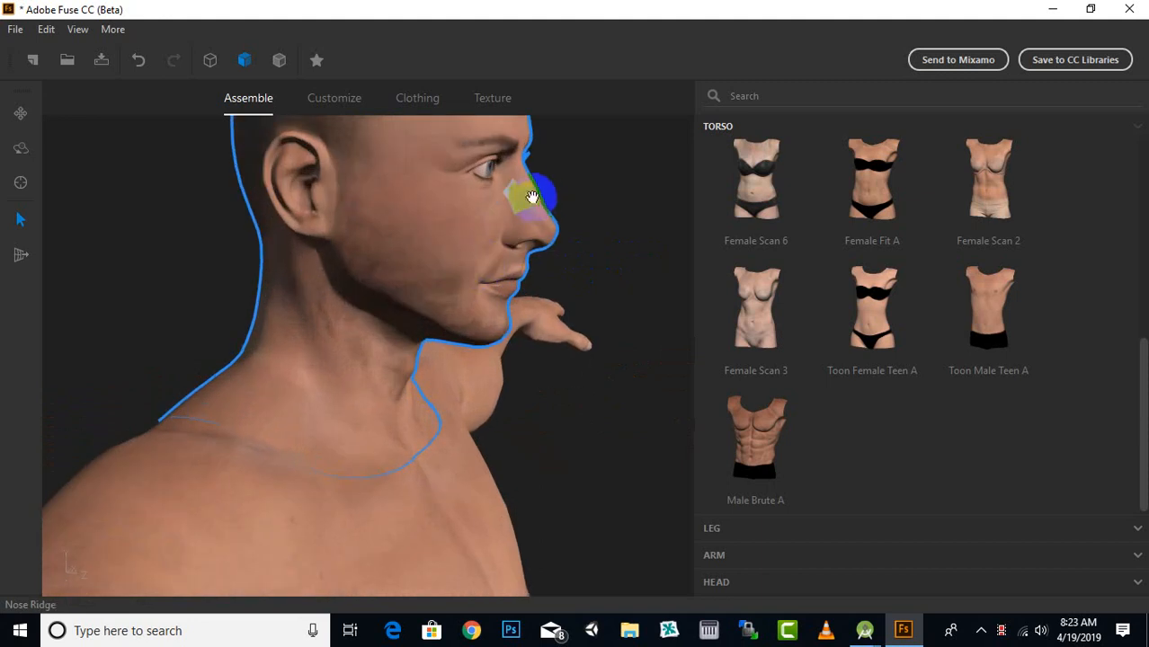
drag(544, 196, 674, 177)
Step: Refine the nose shape from the front by adjusting the Nose Tip Upper, Nose Lower and Nose Tip areas
right_drag(649, 297, 449, 248)
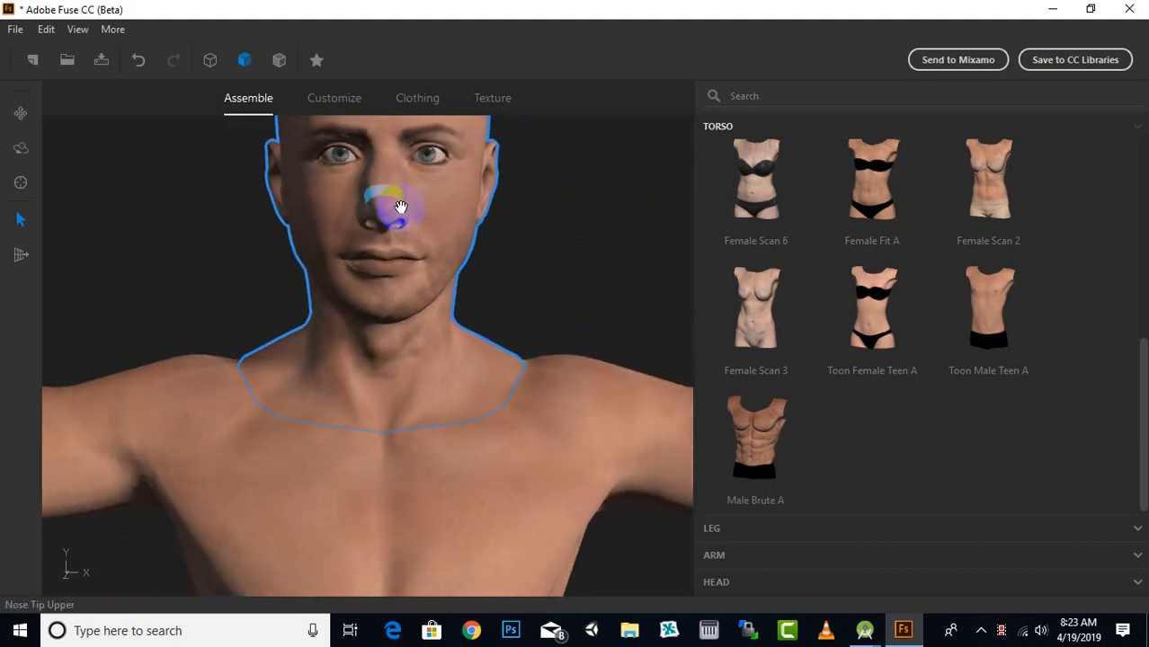
drag(433, 182, 278, 180)
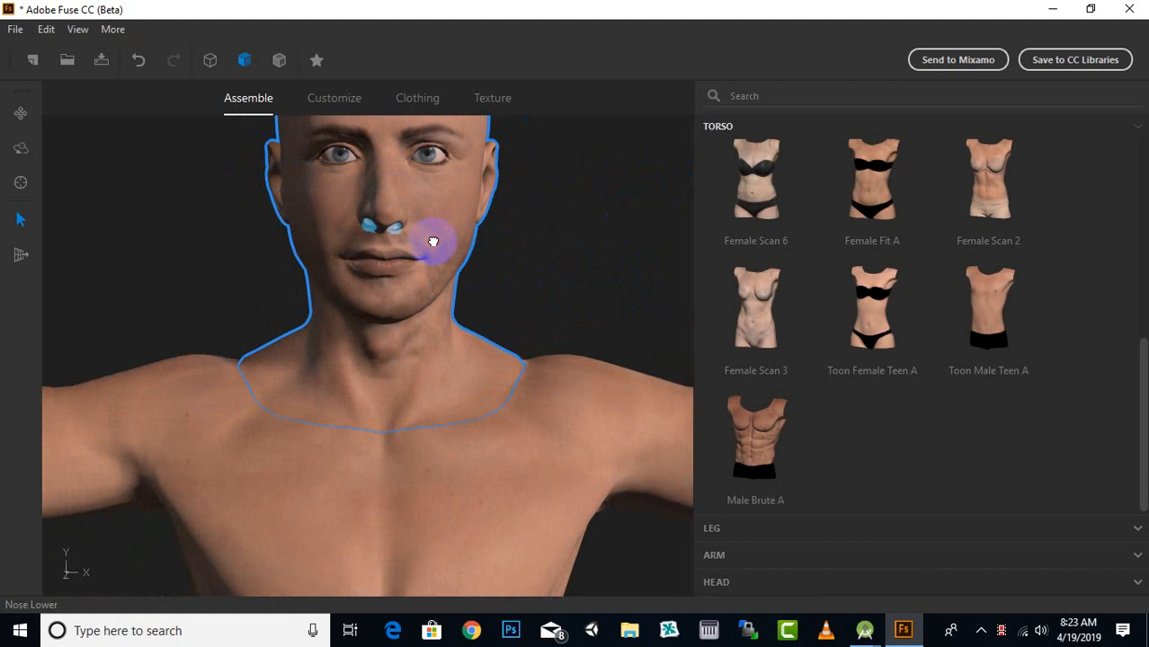
drag(433, 242, 404, 221)
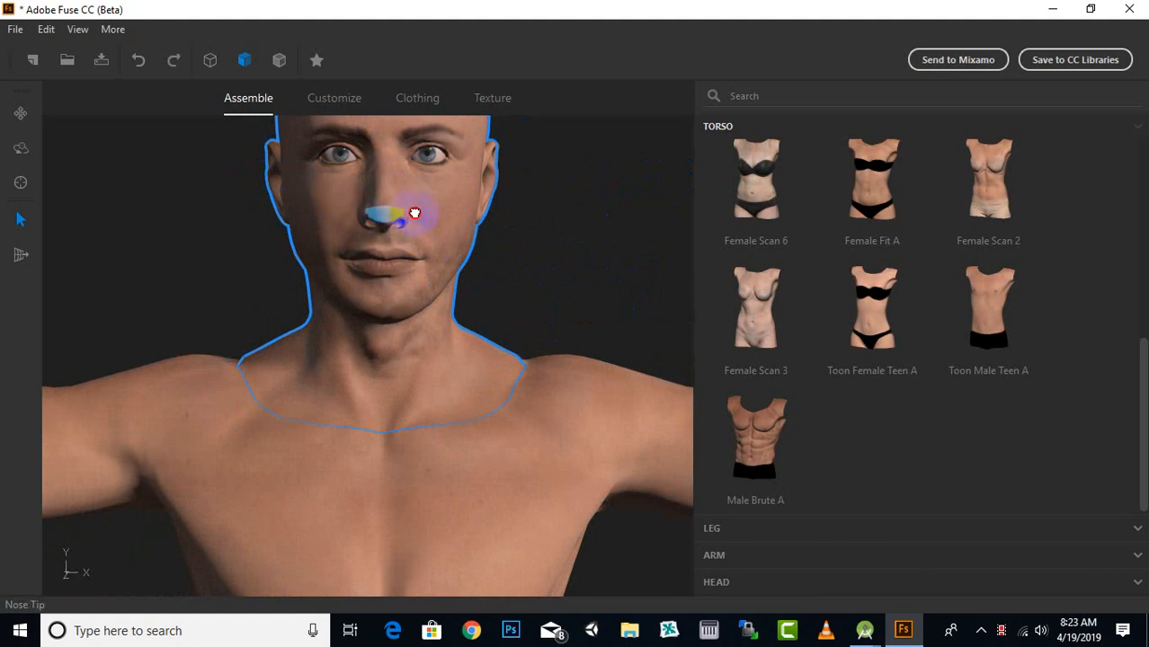
mouse_move(394, 213)
mouse_down()
mouse_move(366, 213)
mouse_move(377, 213)
mouse_up()
Step: Raise the Brows Mid area above both eyes
drag(470, 268, 528, 315)
scroll(442, 219, up, 5)
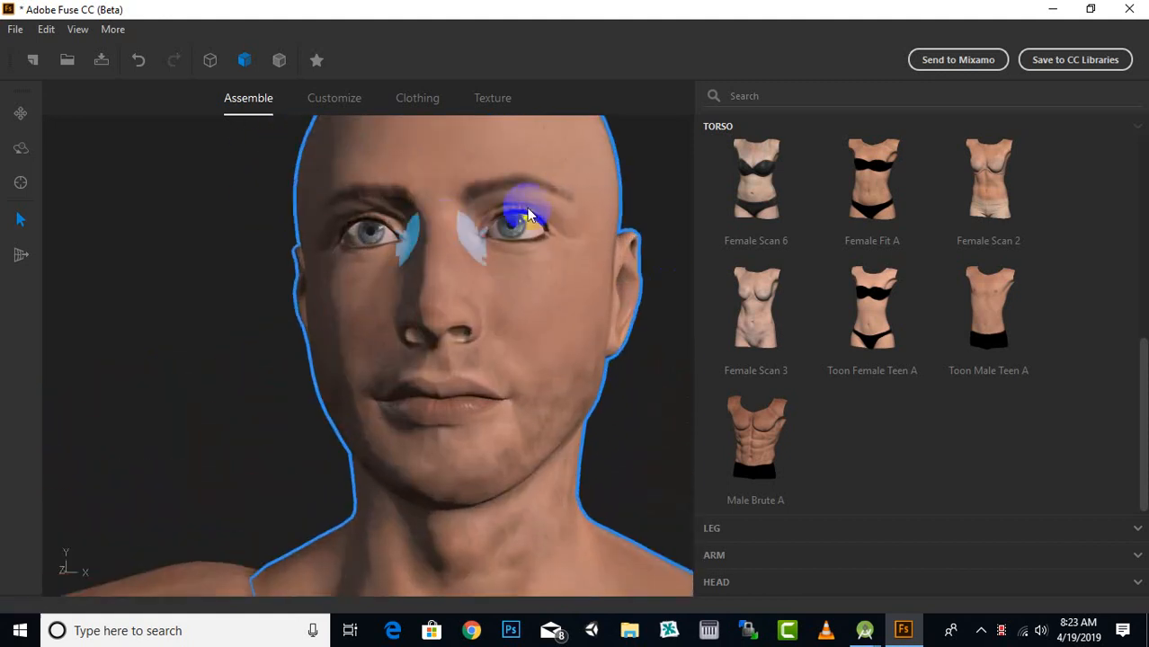
drag(549, 151, 552, 137)
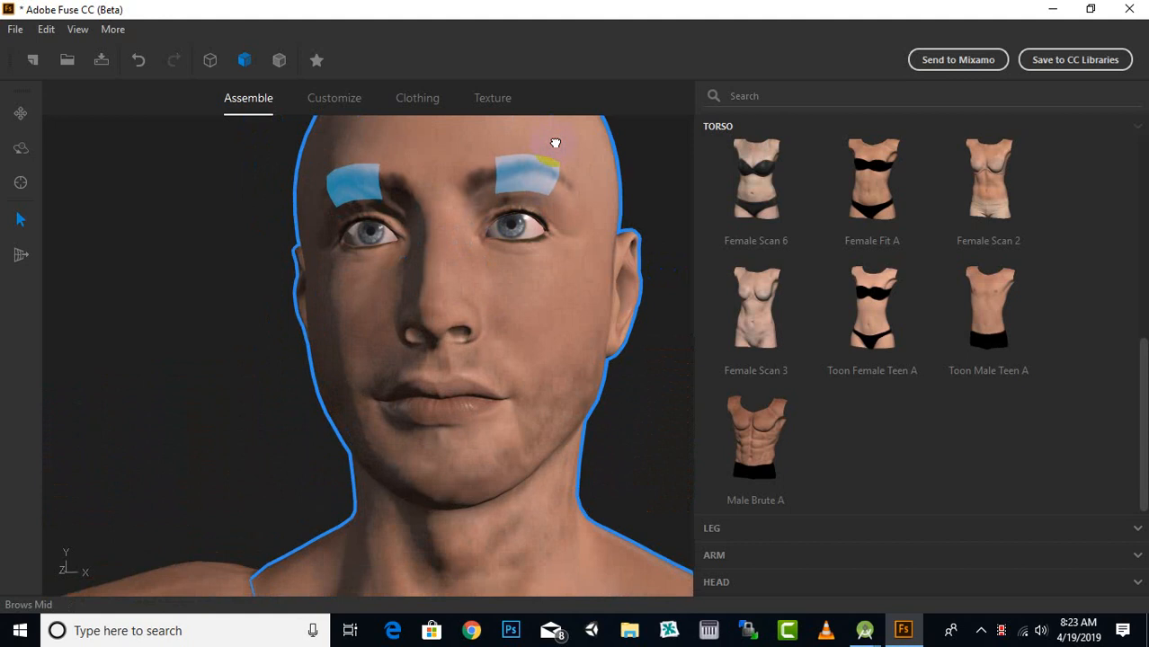
Step: Dress the character in the Leather Jacket from the clothing tops
scroll(557, 270, down, 5)
drag(559, 297, 559, 347)
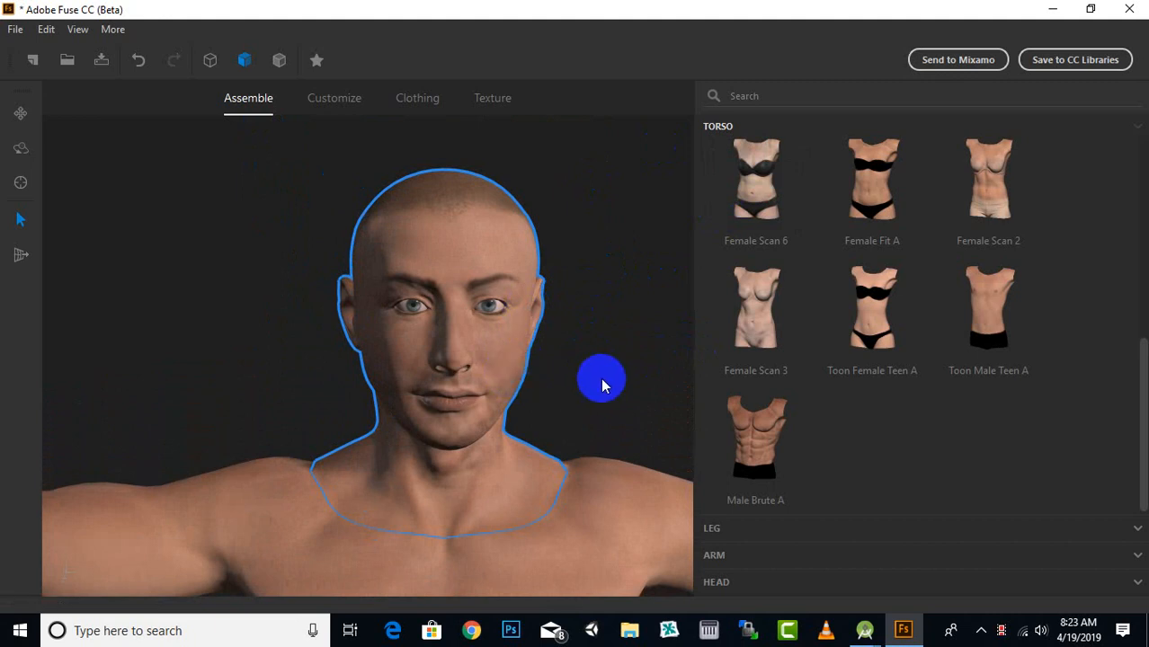
drag(602, 382, 526, 390)
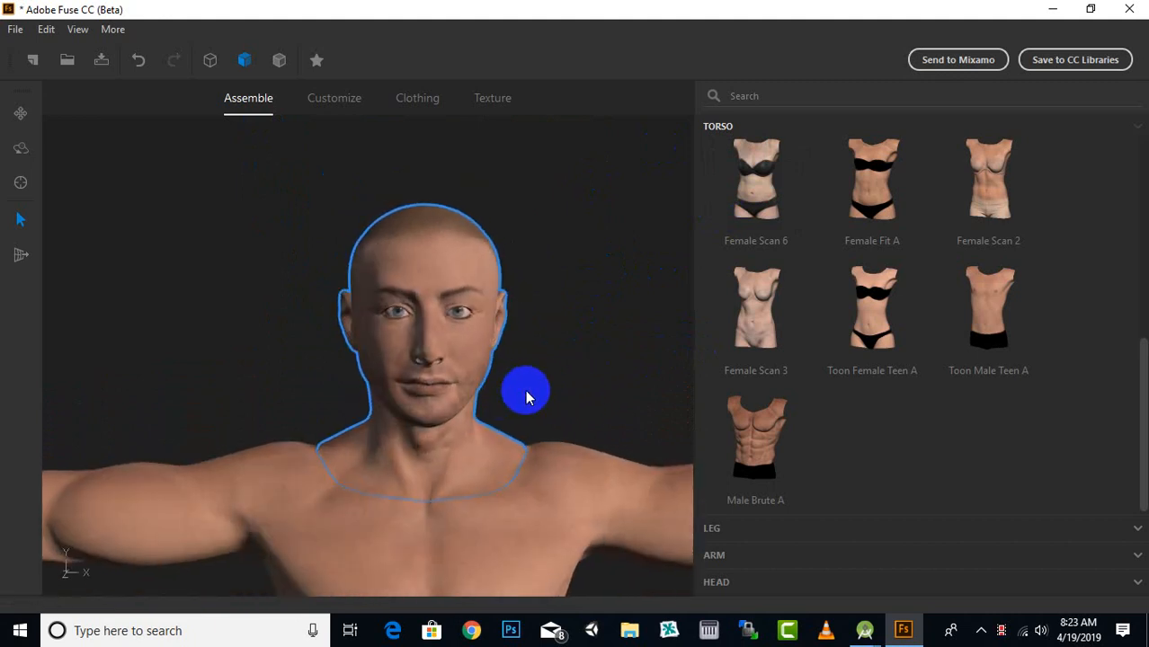
middle_drag(525, 390, 589, 264)
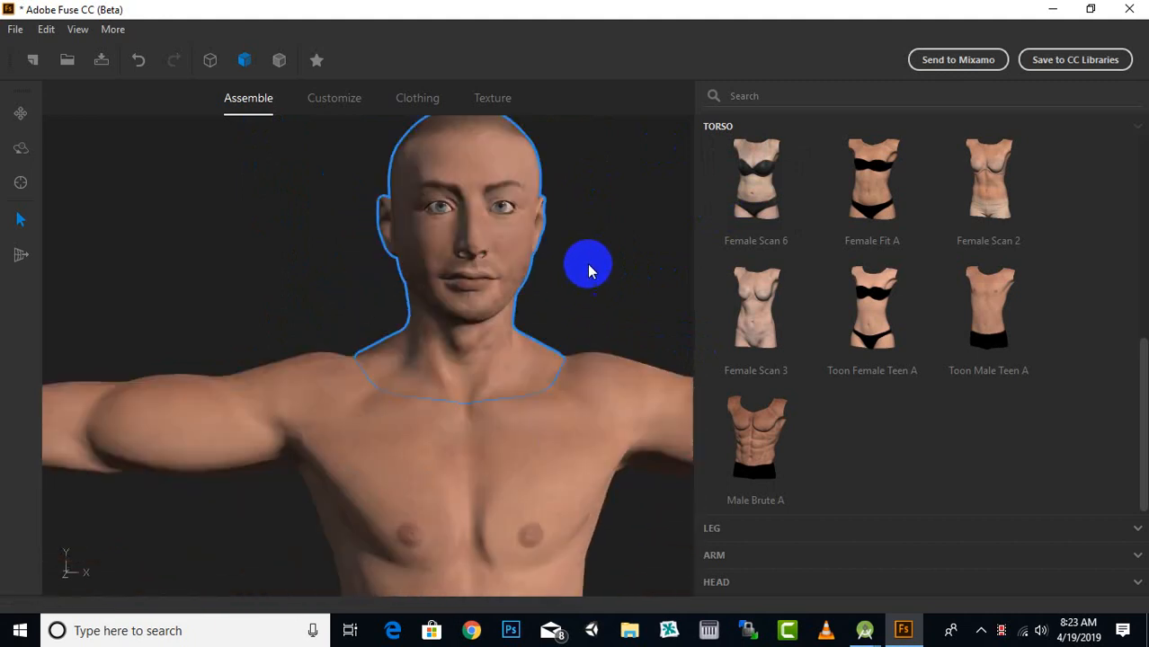
click(428, 105)
scroll(899, 275, down, 4)
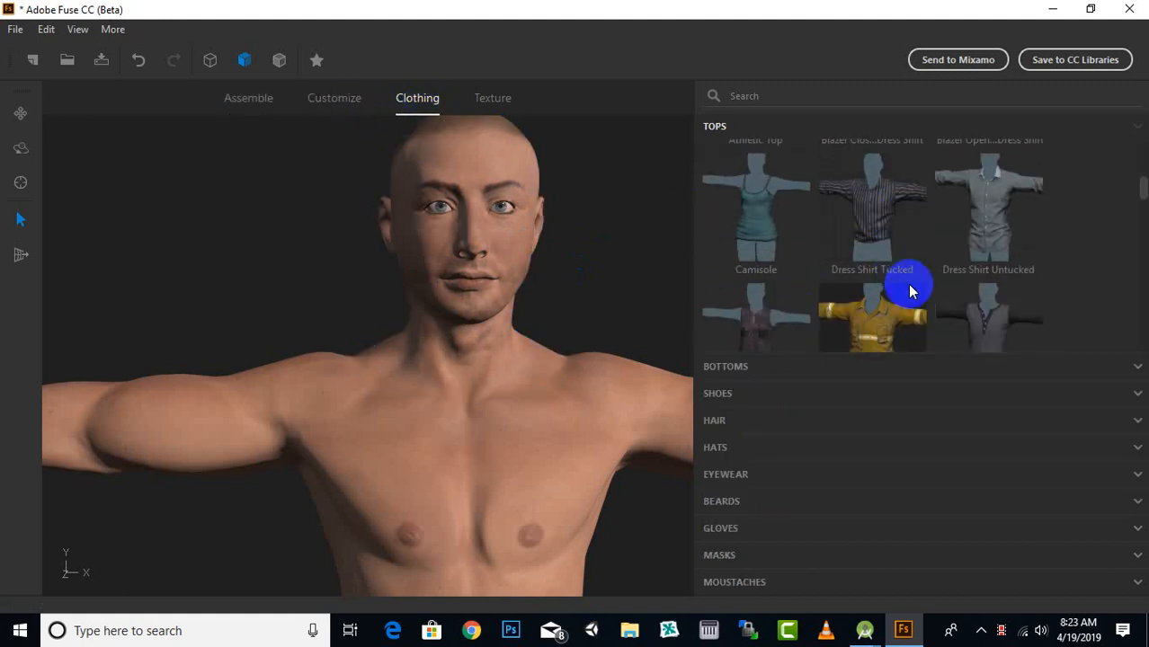
scroll(910, 289, down, 3)
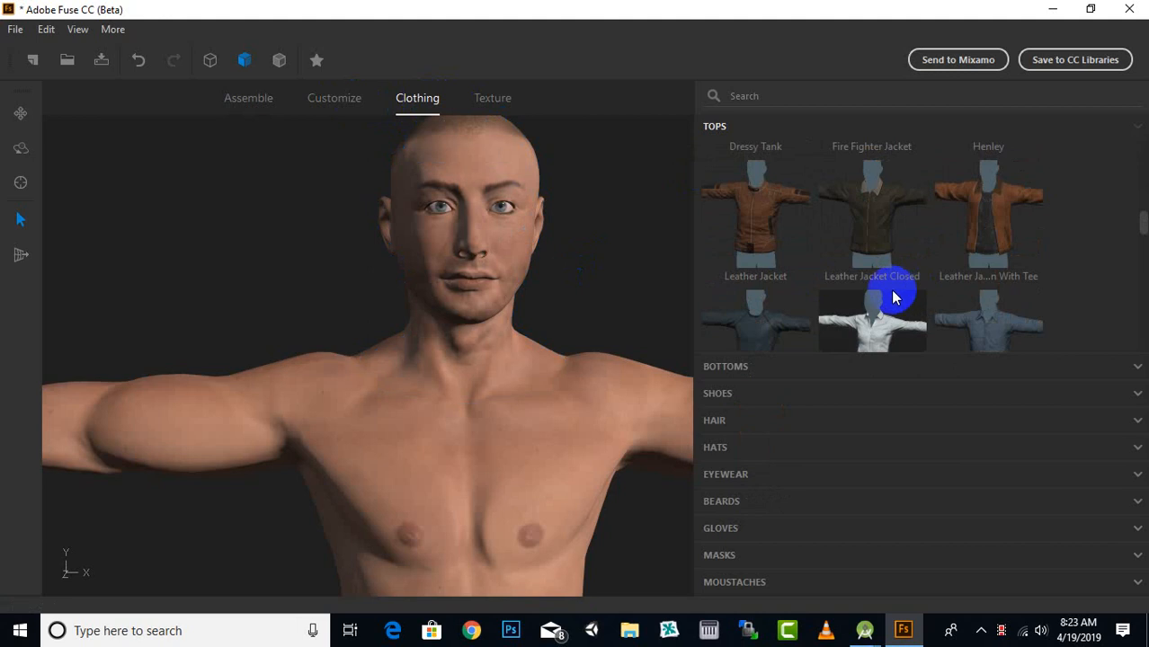
click(763, 233)
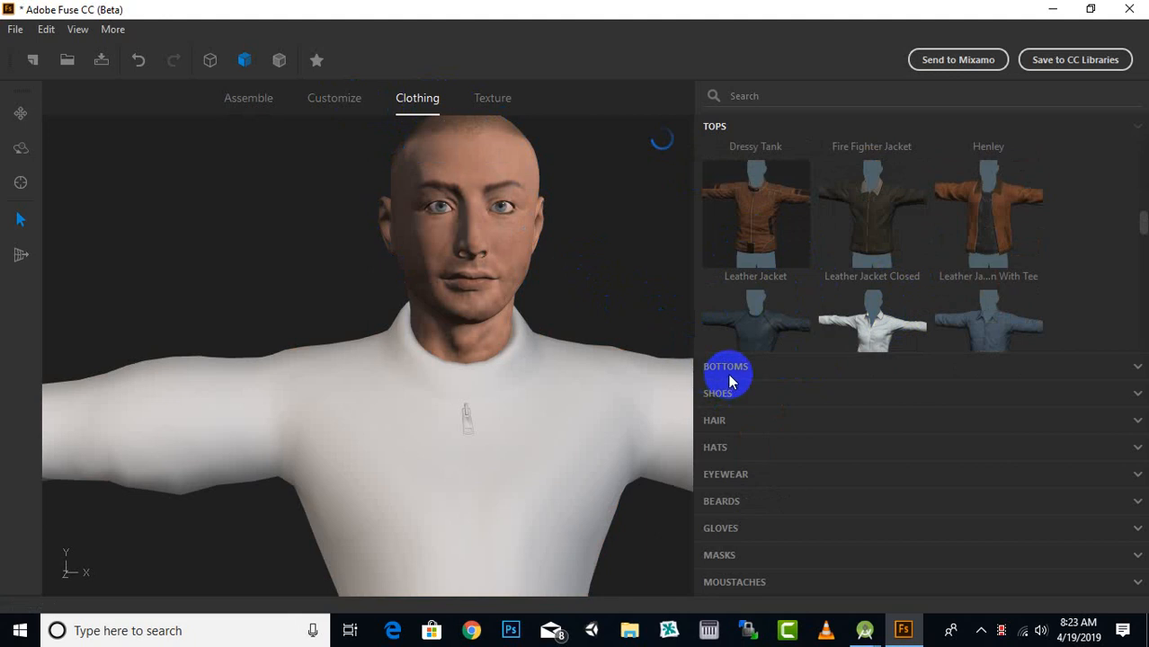
Step: Dress the character in the Cargo Shorts from the clothing bottoms
scroll(937, 259, down, 2)
scroll(936, 256, down, 4)
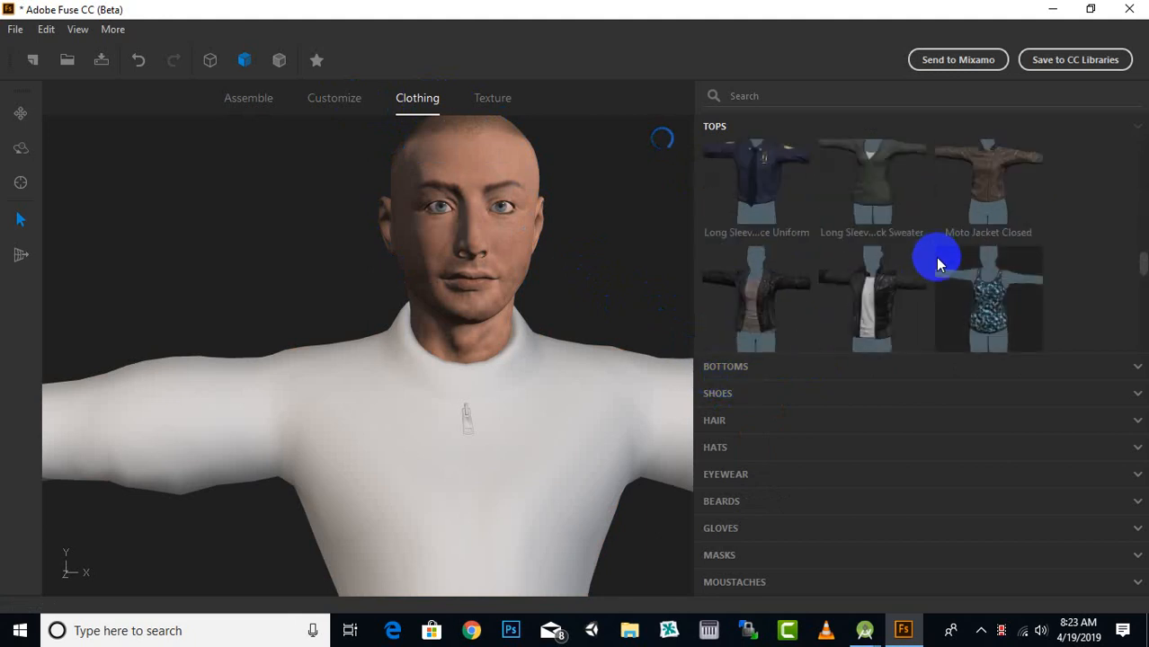
click(737, 368)
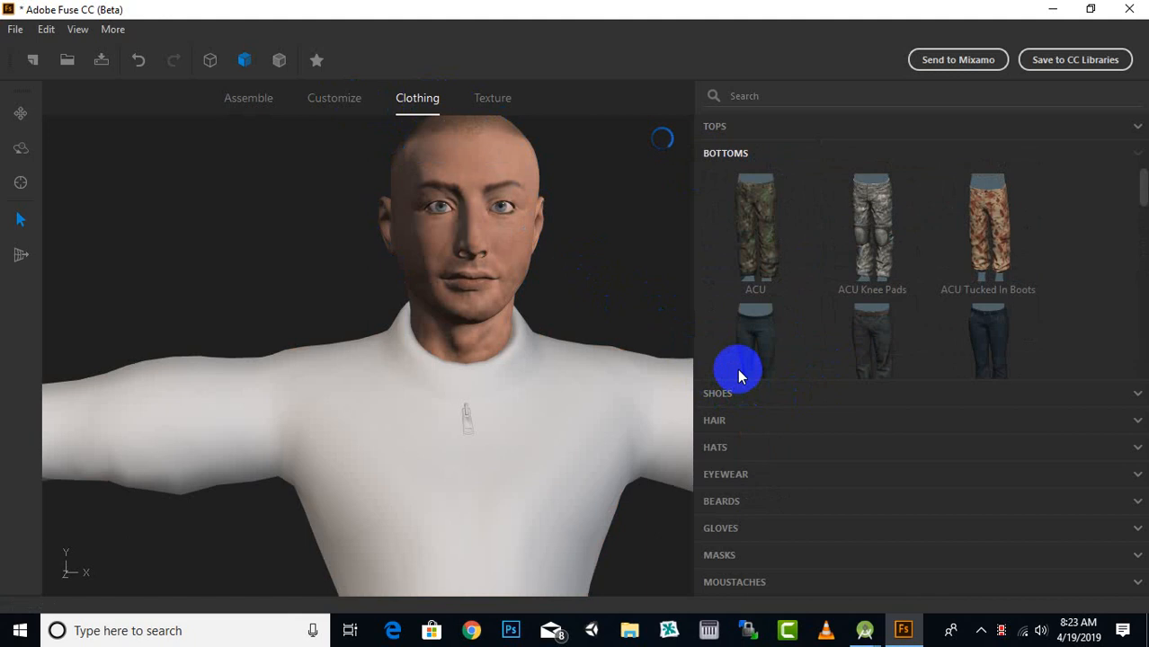
scroll(1078, 235, down, 2)
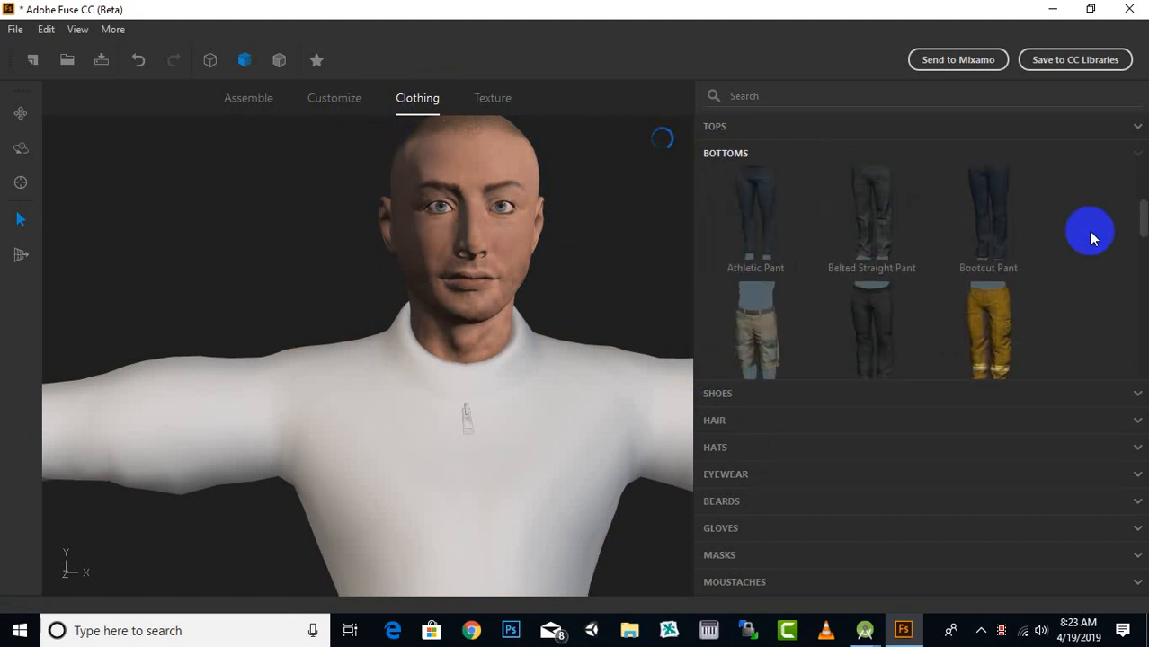
scroll(1088, 231, down, 3)
scroll(1090, 231, down, 8)
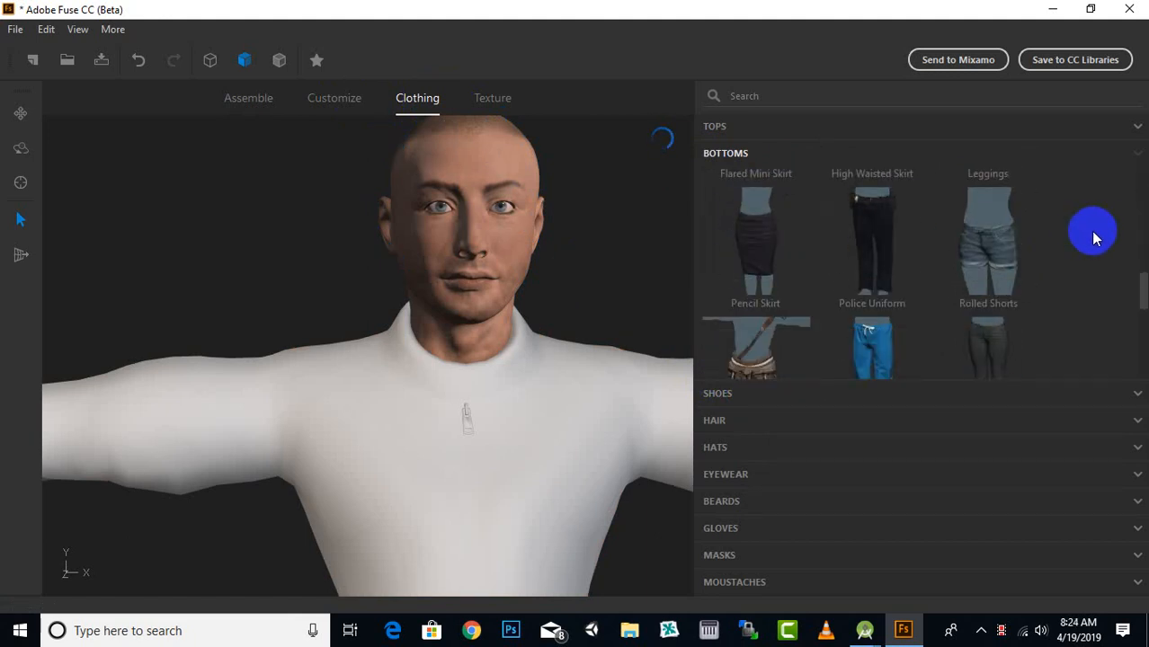
scroll(1091, 231, down, 3)
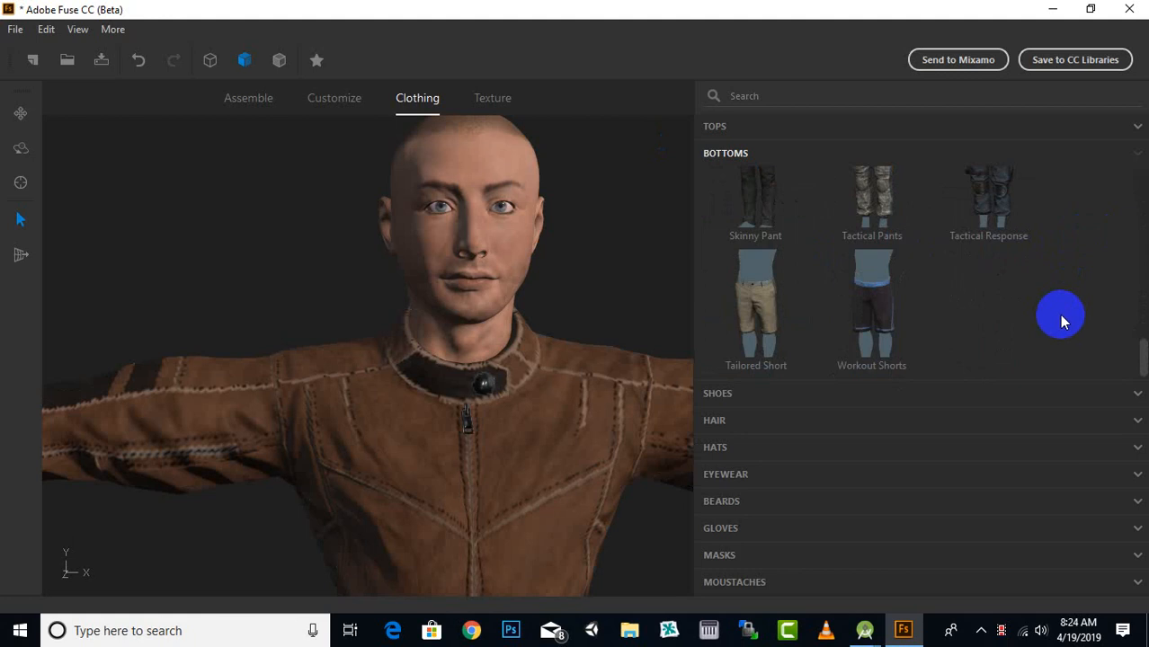
scroll(1061, 320, up, 9)
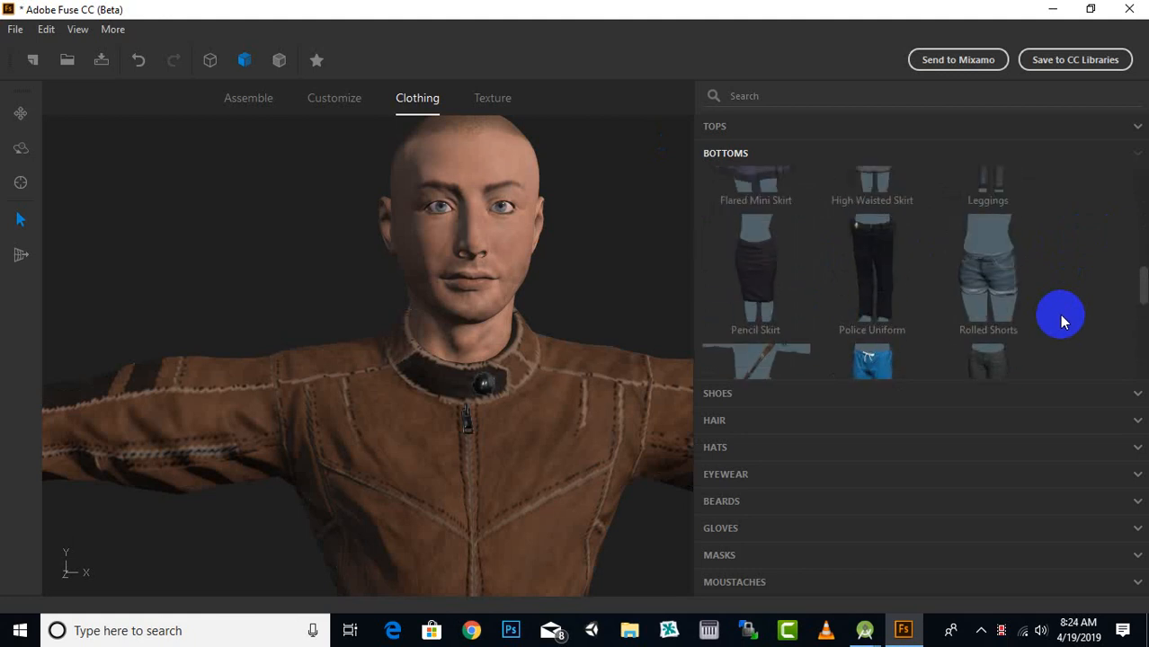
scroll(1058, 314, up, 6)
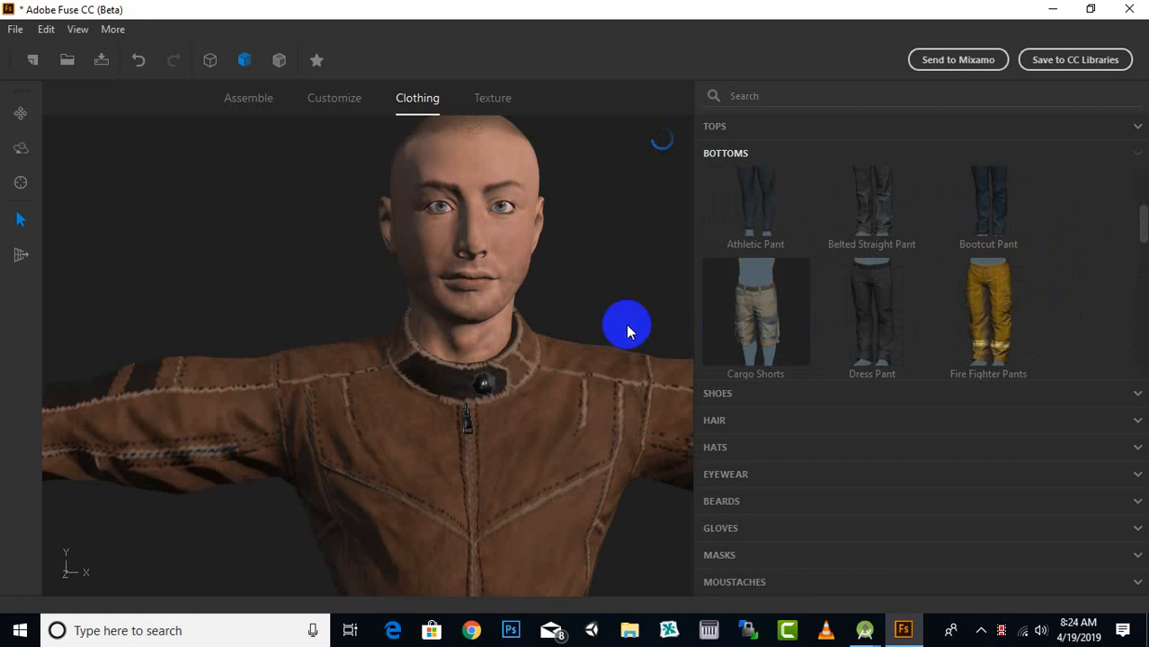
Step: Add the Knee Length Boots from the shoes to the character
click(720, 397)
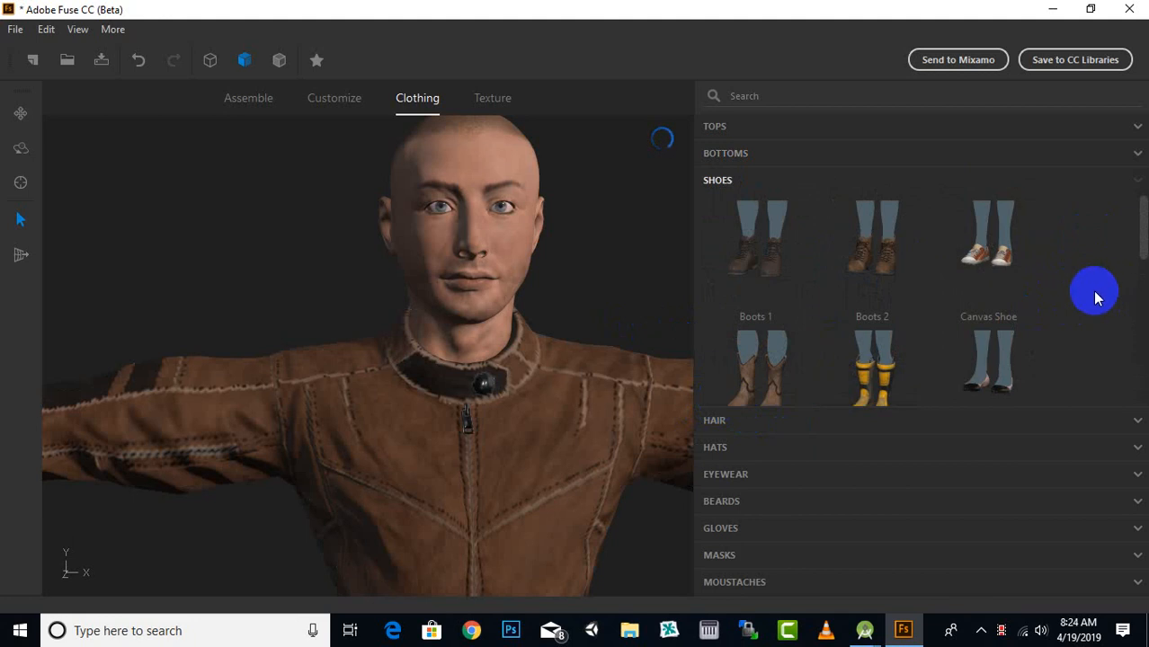
scroll(1095, 295, down, 5)
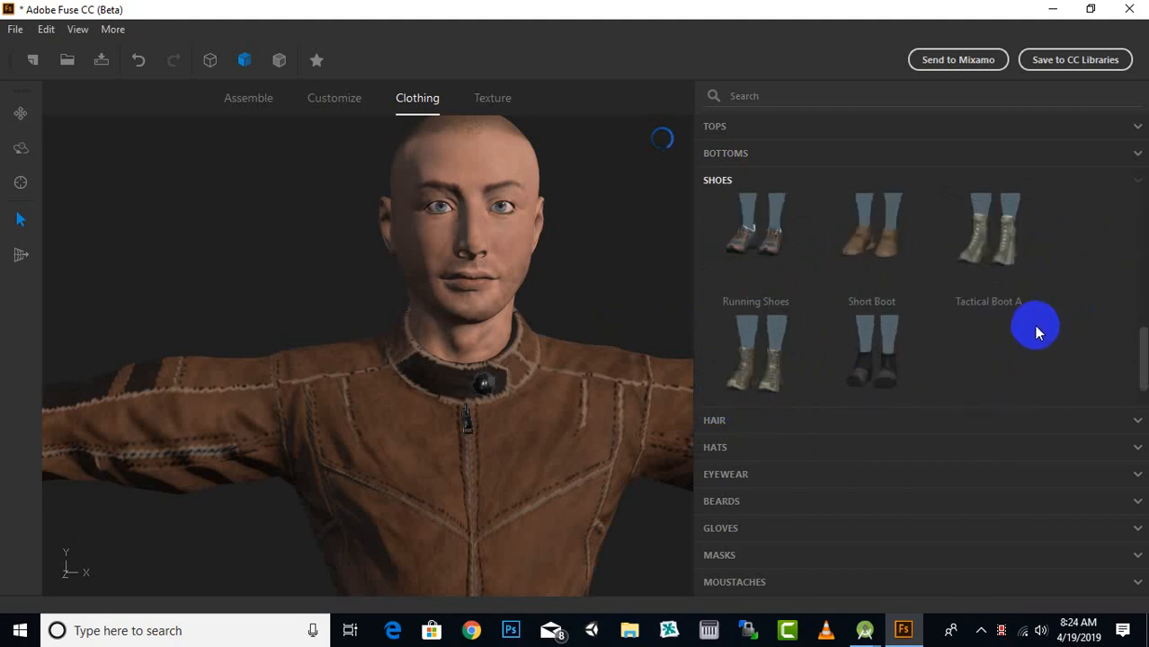
scroll(1034, 325, up, 4)
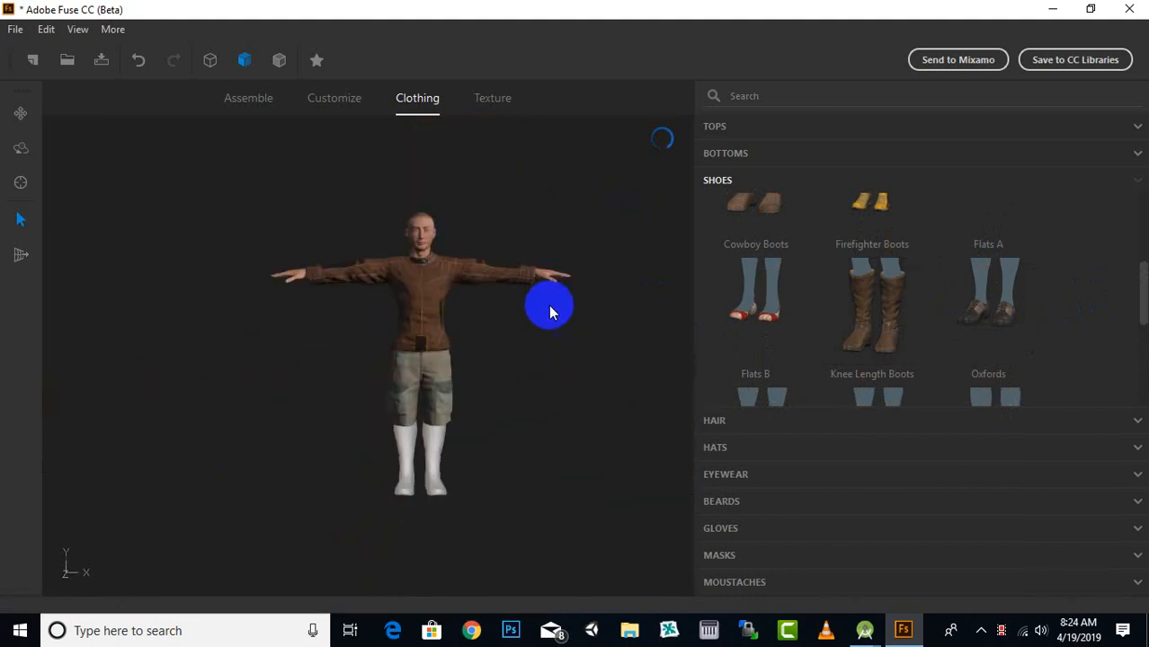
scroll(467, 436, up, 5)
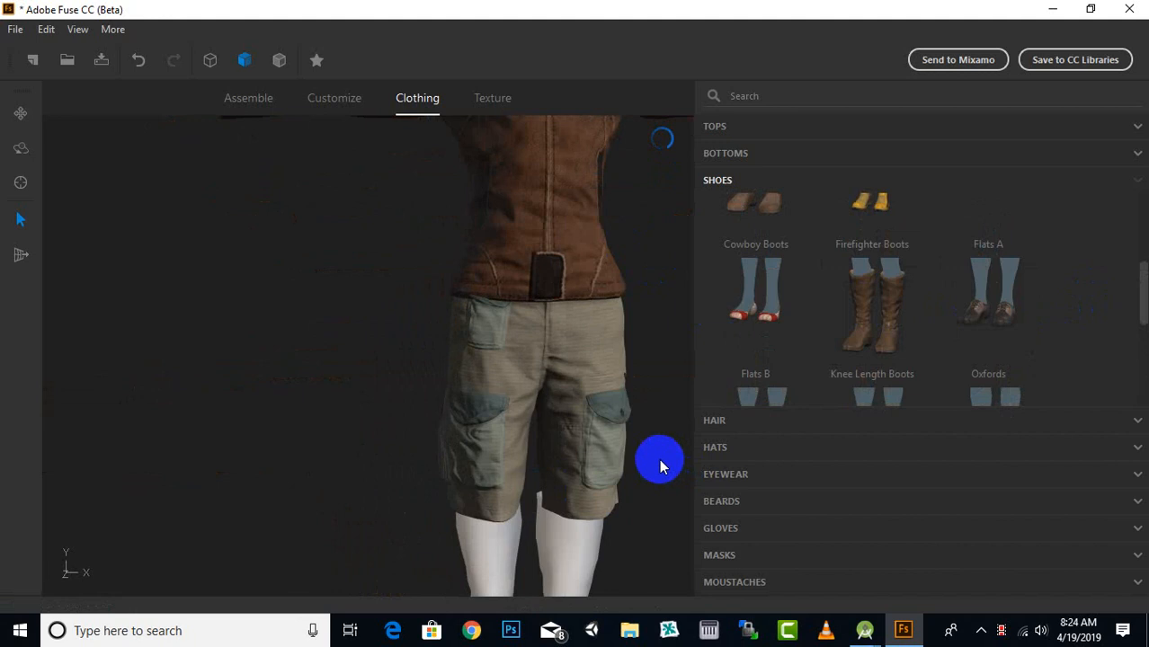
middle_drag(658, 466, 551, 344)
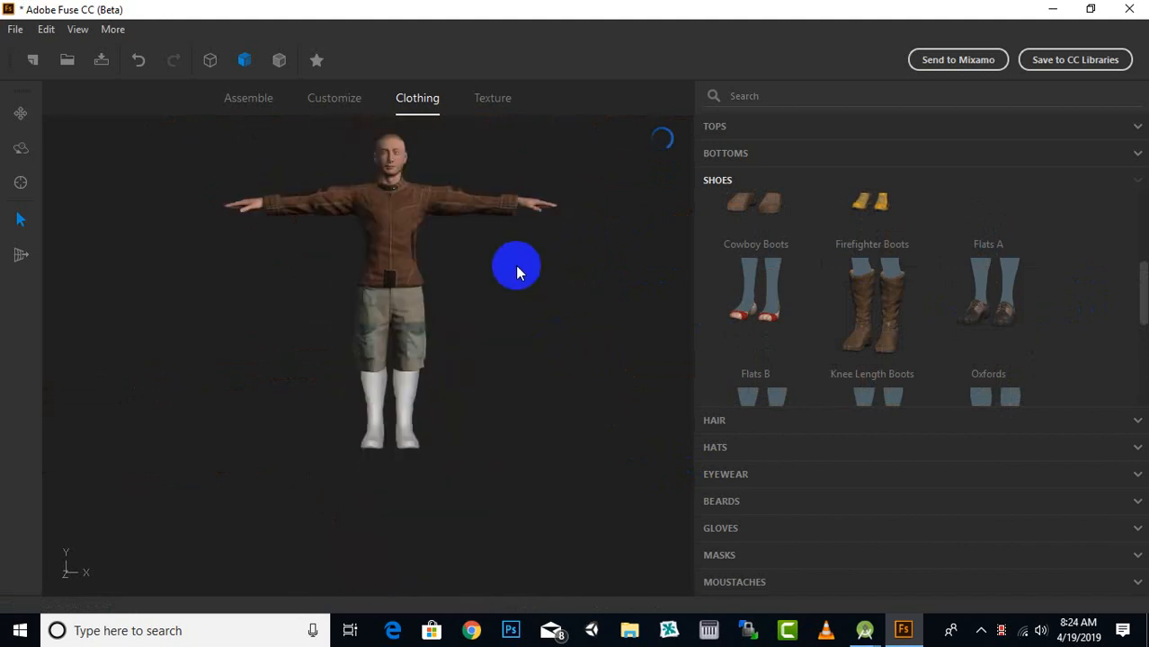
middle_drag(515, 267, 549, 338)
scroll(463, 199, up, 2)
scroll(463, 205, up, 1)
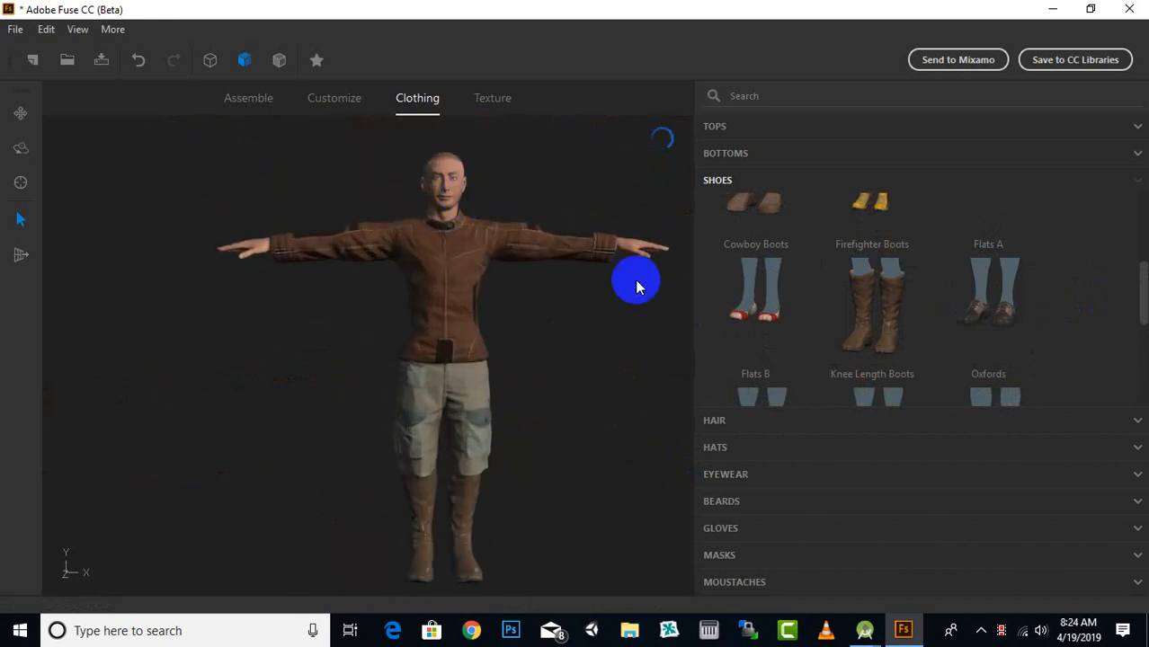
Step: Give the character the Medium Dreadlocks hairstyle and check it from the front
click(728, 420)
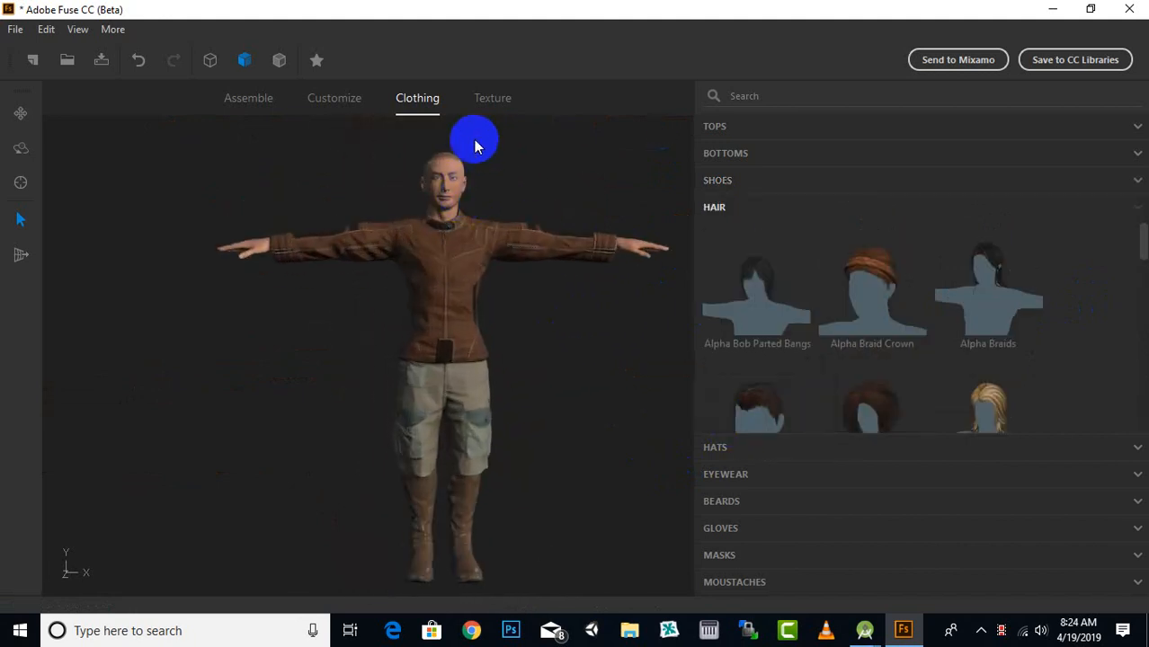
scroll(485, 152, up, 2)
scroll(1001, 358, down, 5)
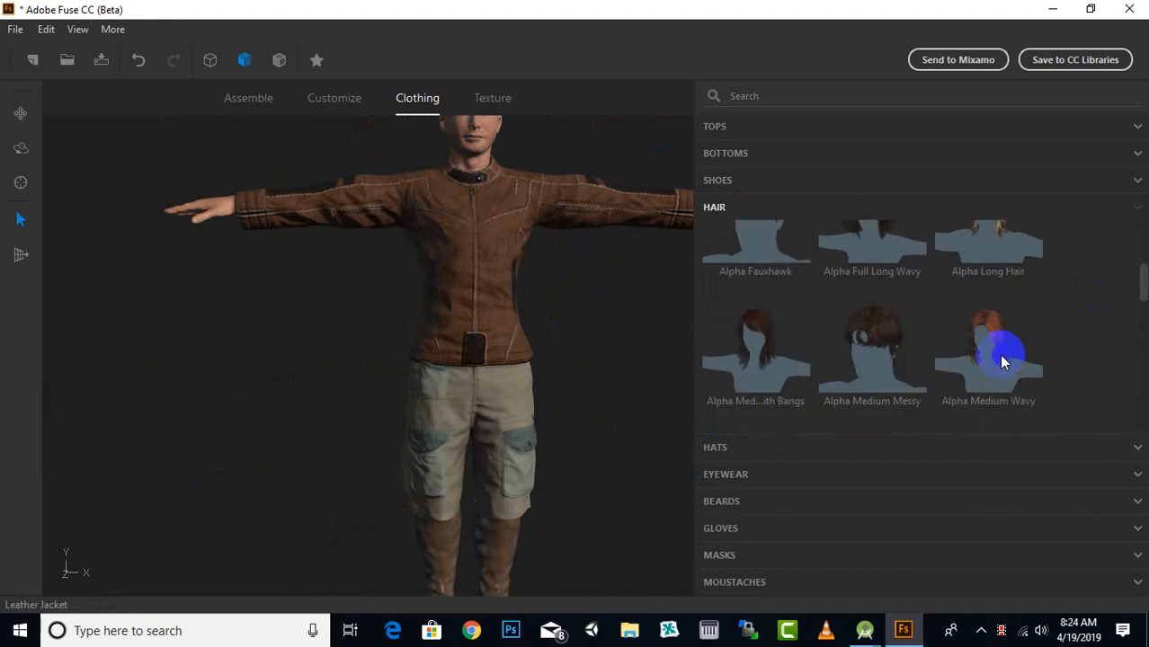
scroll(890, 350, down, 3)
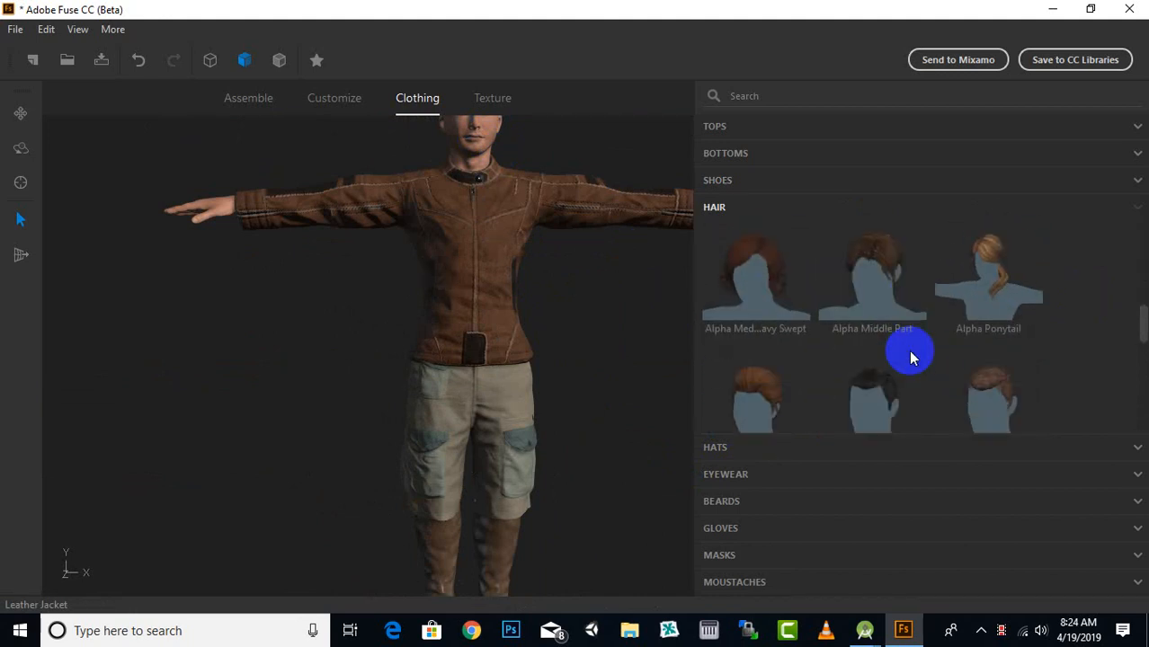
scroll(911, 355, down, 6)
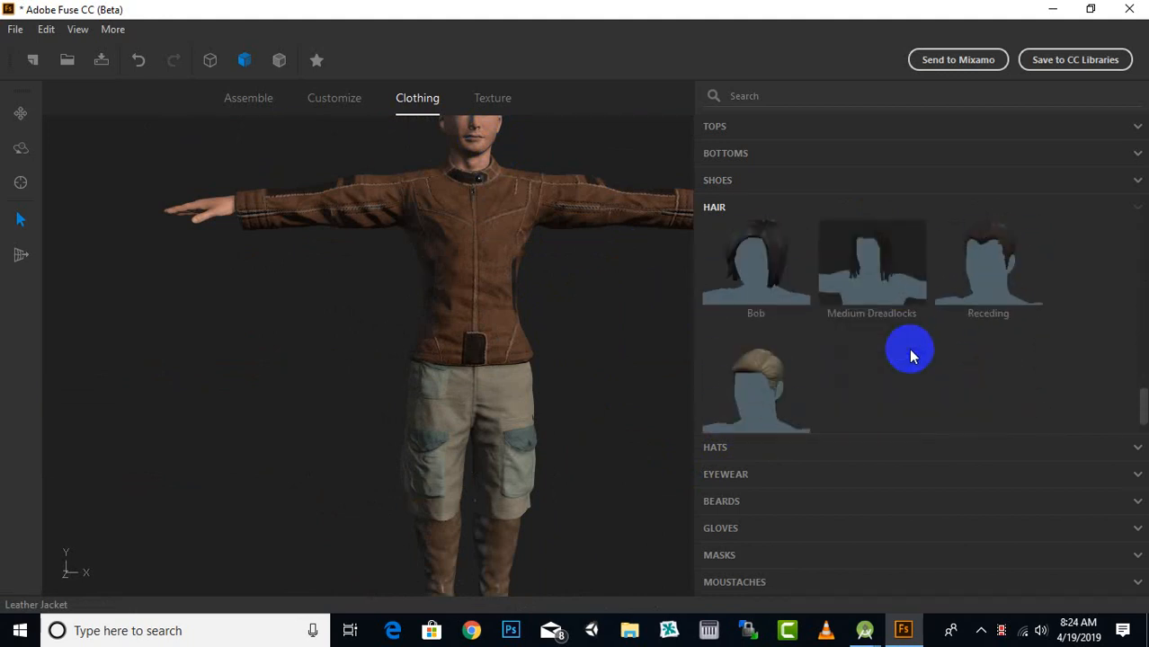
click(877, 284)
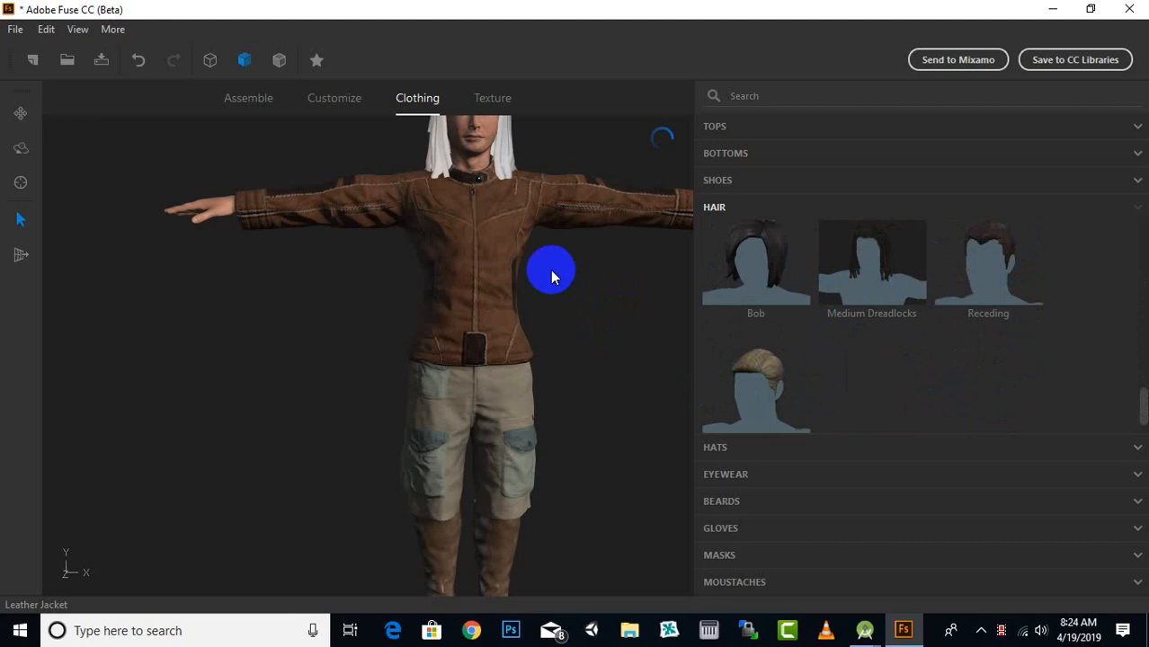
scroll(550, 271, down, 3)
middle_drag(551, 272, 554, 302)
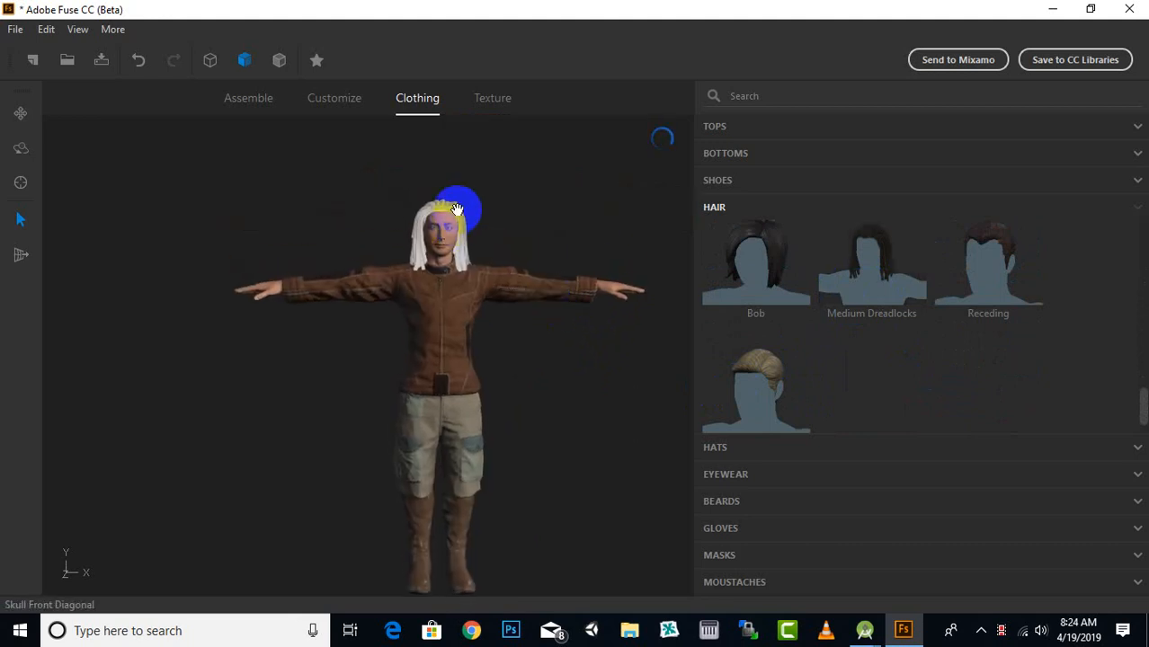
scroll(458, 210, up, 3)
middle_drag(566, 178, 525, 277)
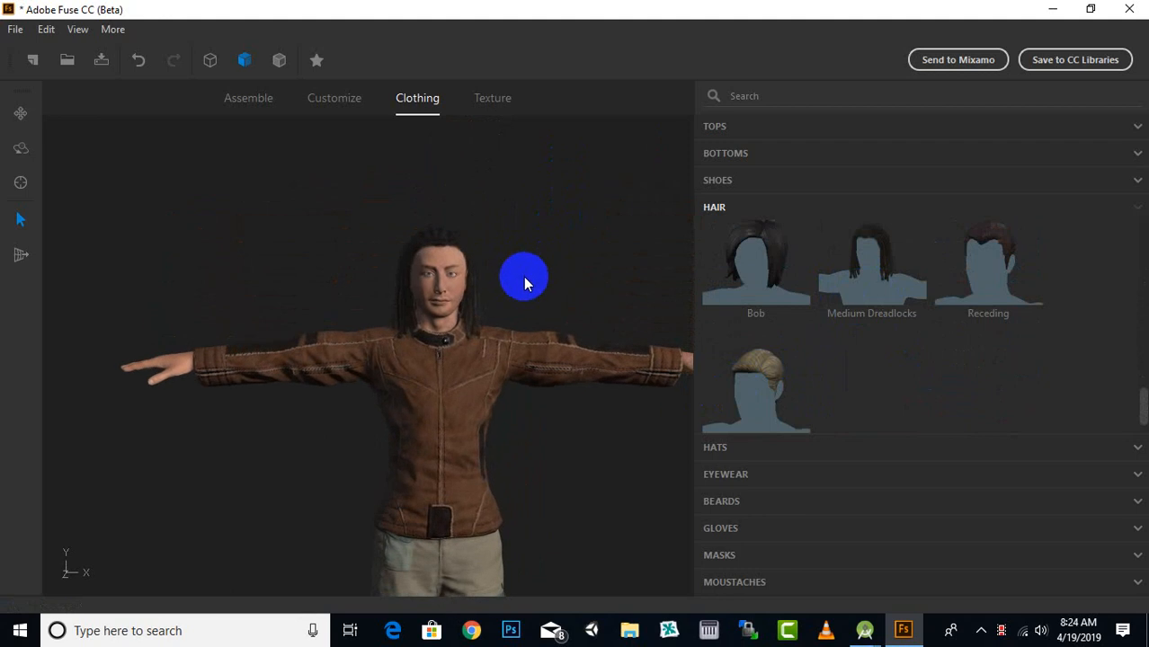
scroll(461, 238, up, 2)
middle_drag(607, 262, 523, 249)
Step: Put the Trilby hat on the character's head
click(728, 448)
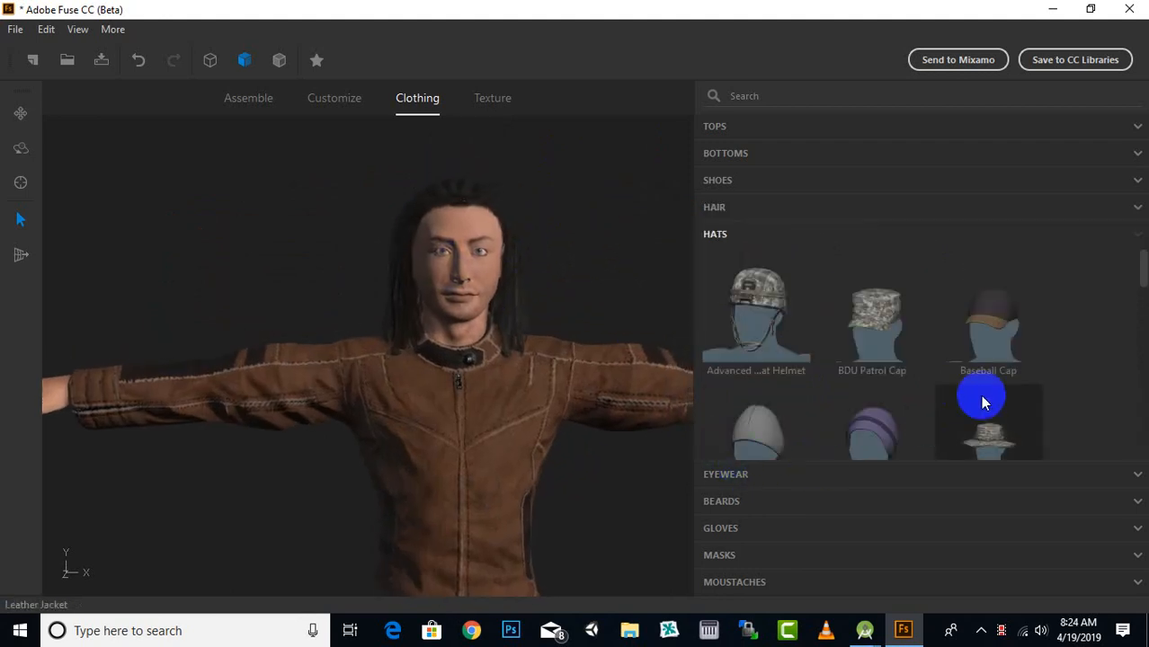
scroll(982, 402, down, 2)
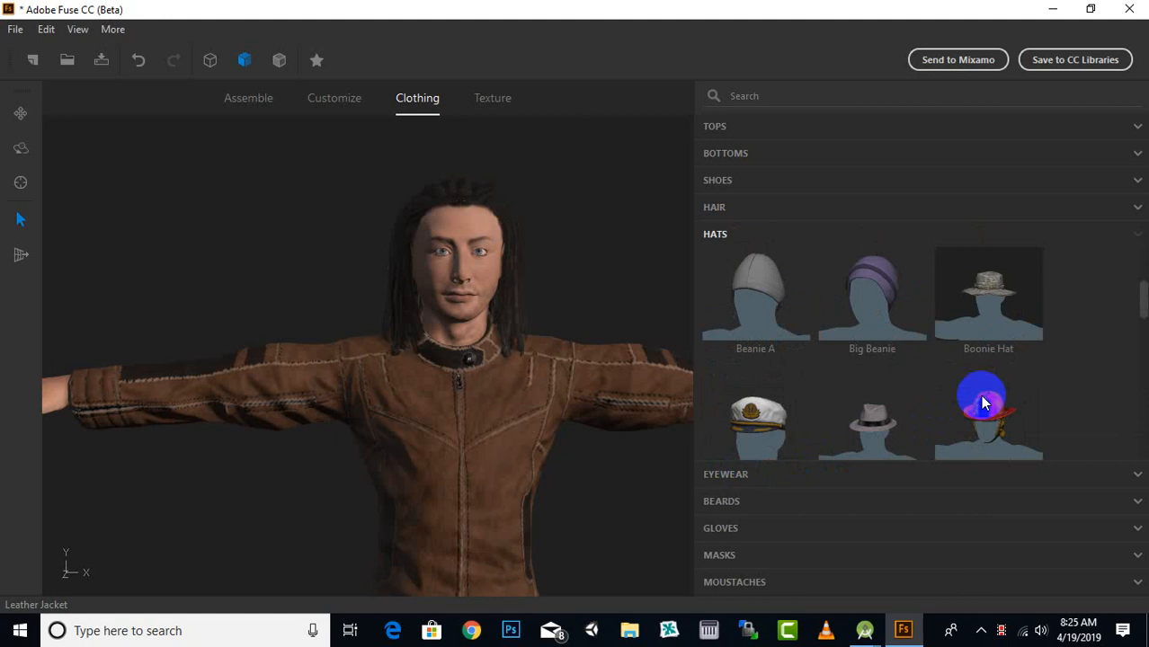
scroll(982, 401, down, 2)
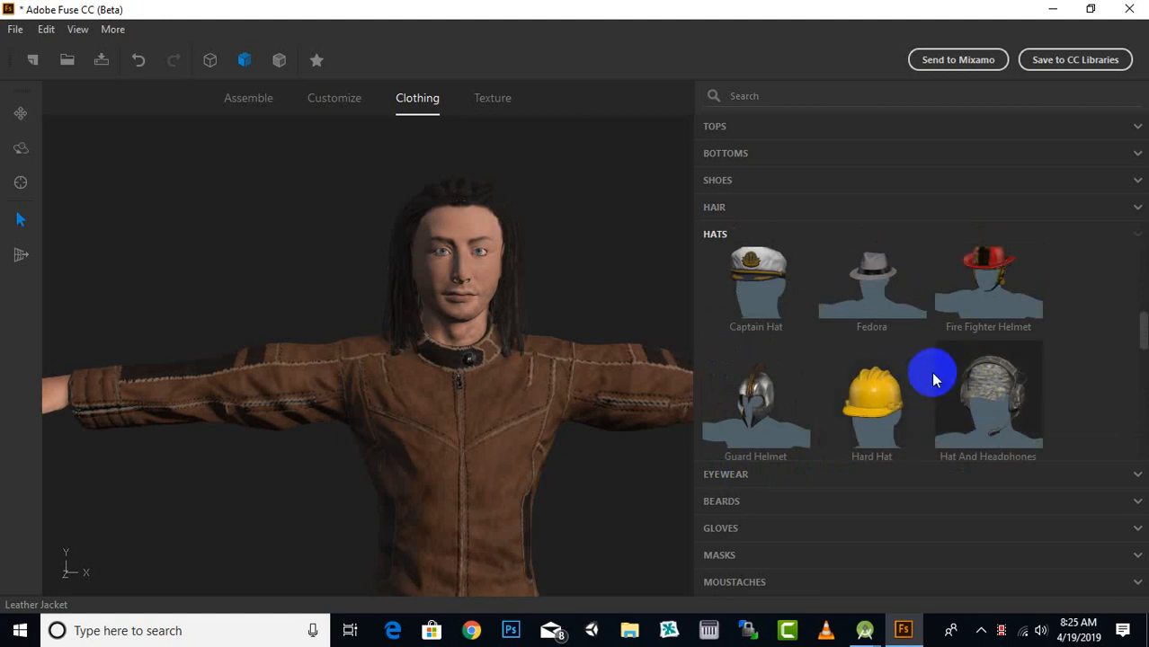
scroll(942, 386, down, 5)
scroll(944, 393, down, 2)
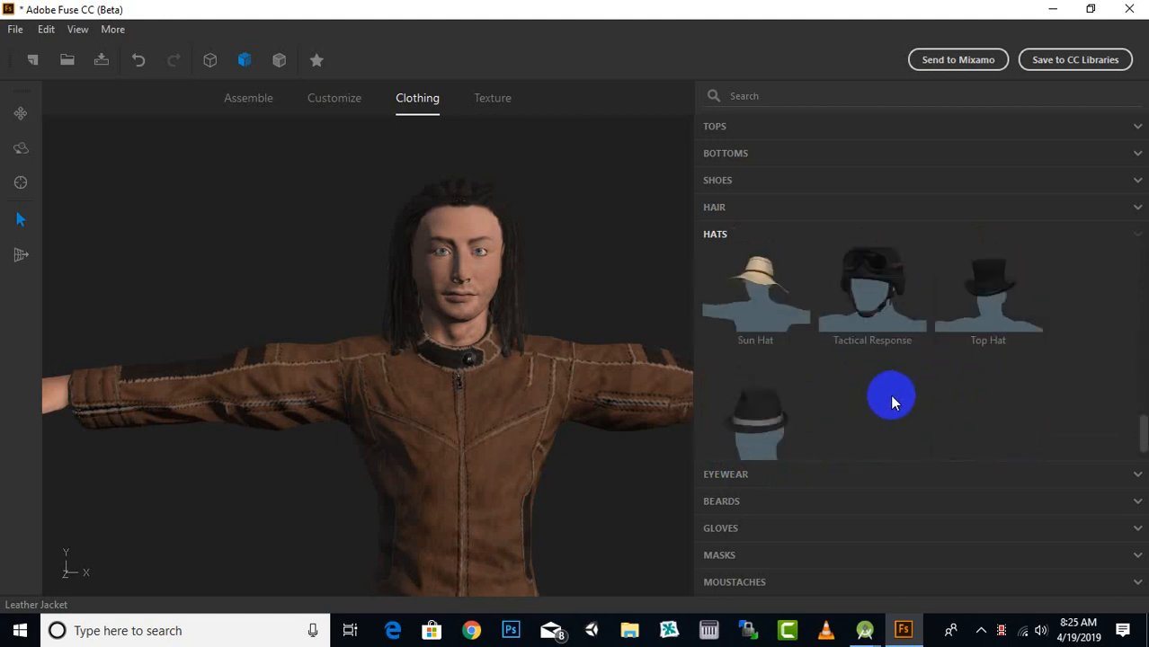
scroll(868, 406, down, 1)
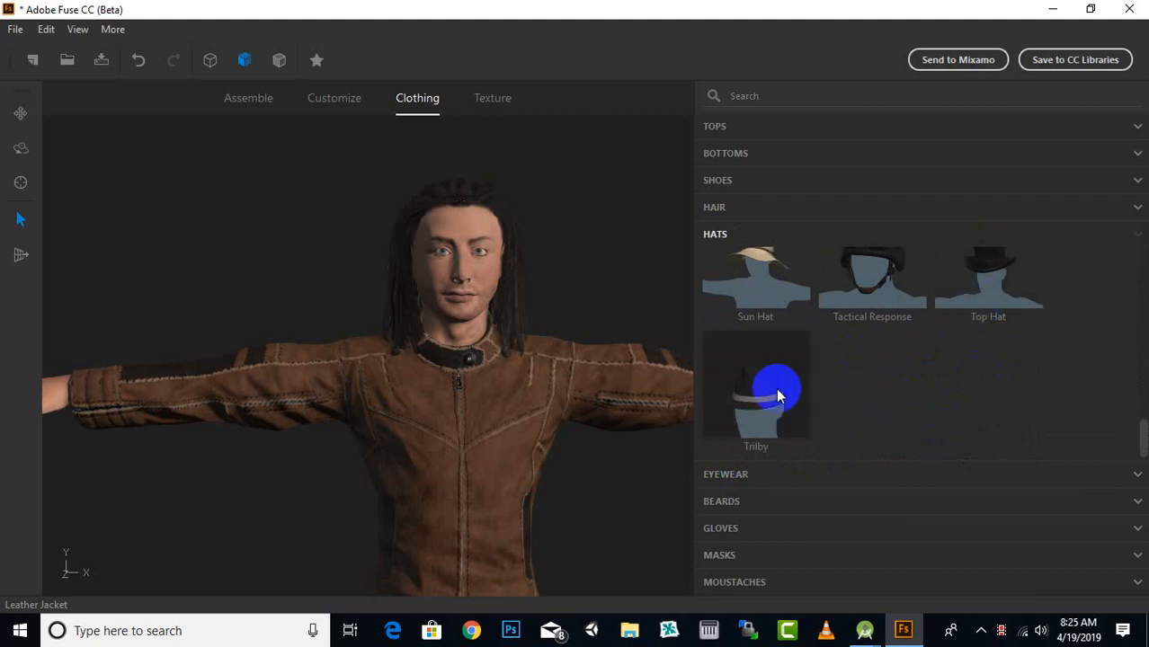
click(815, 418)
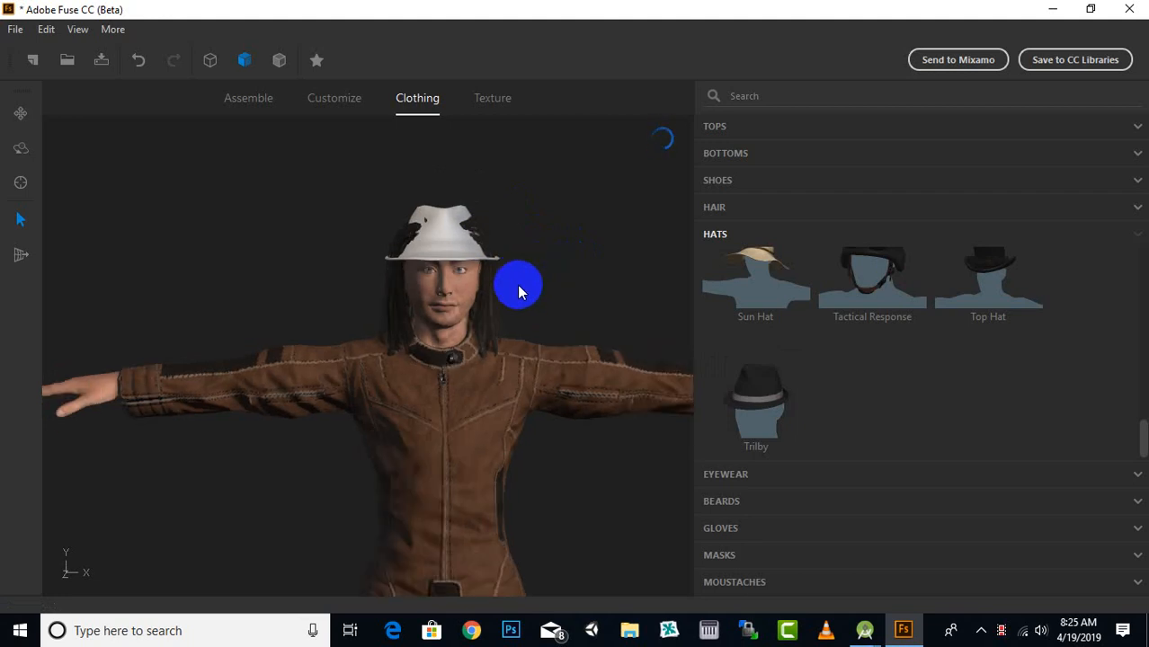
Step: Look through the eyewear without choosing any, and add the goatee-style beard listed below Alpha Chin Strap
click(764, 475)
scroll(987, 349, down, 3)
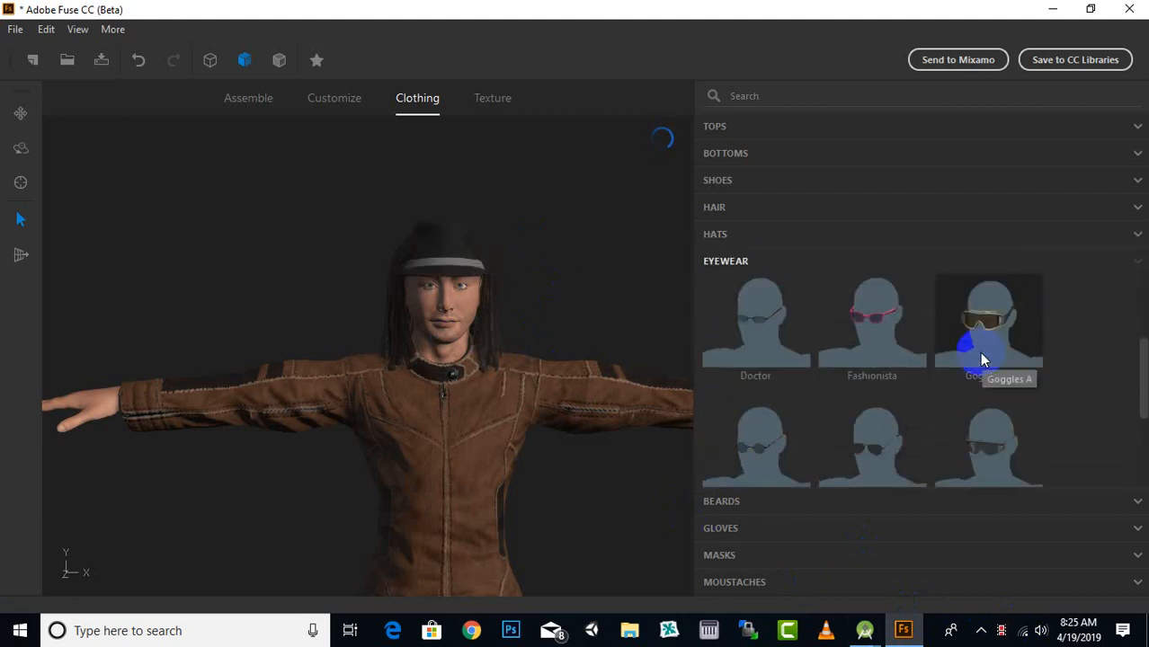
click(733, 505)
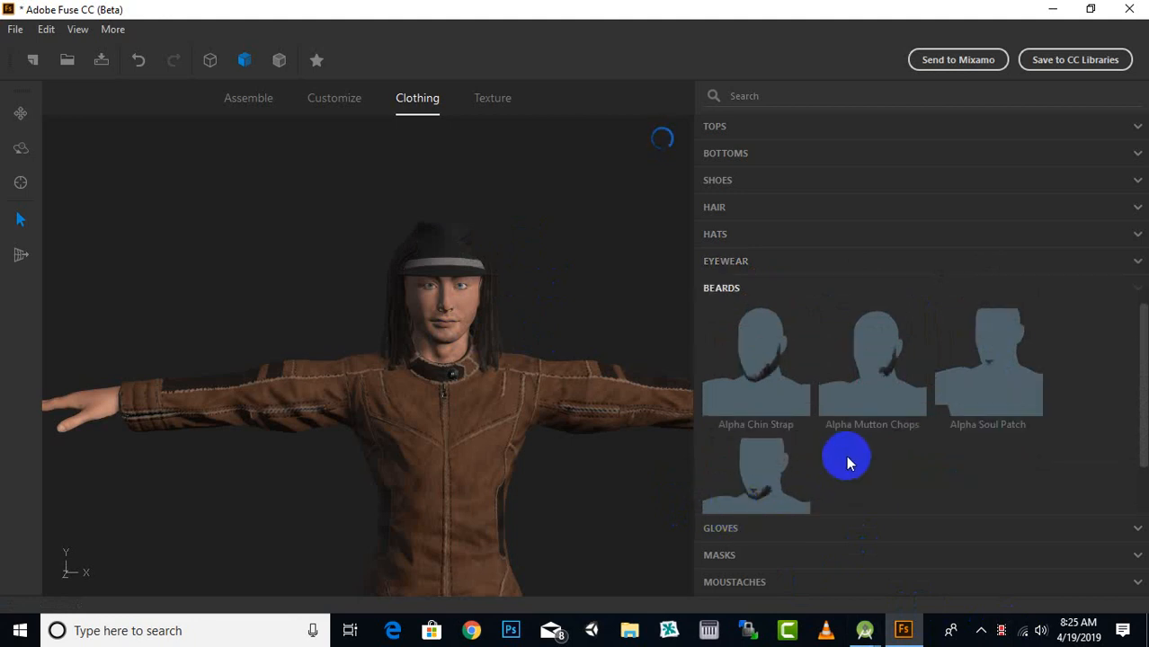
click(786, 467)
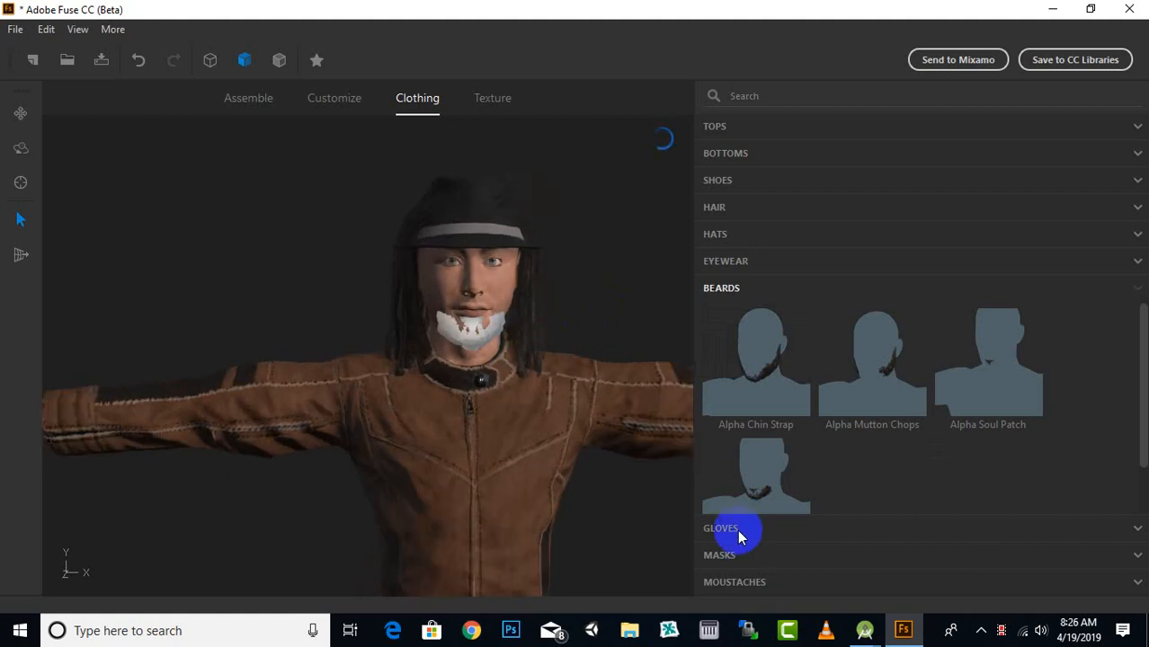
Step: Put the Fingerless Gloves on the character's hands
click(737, 531)
click(874, 420)
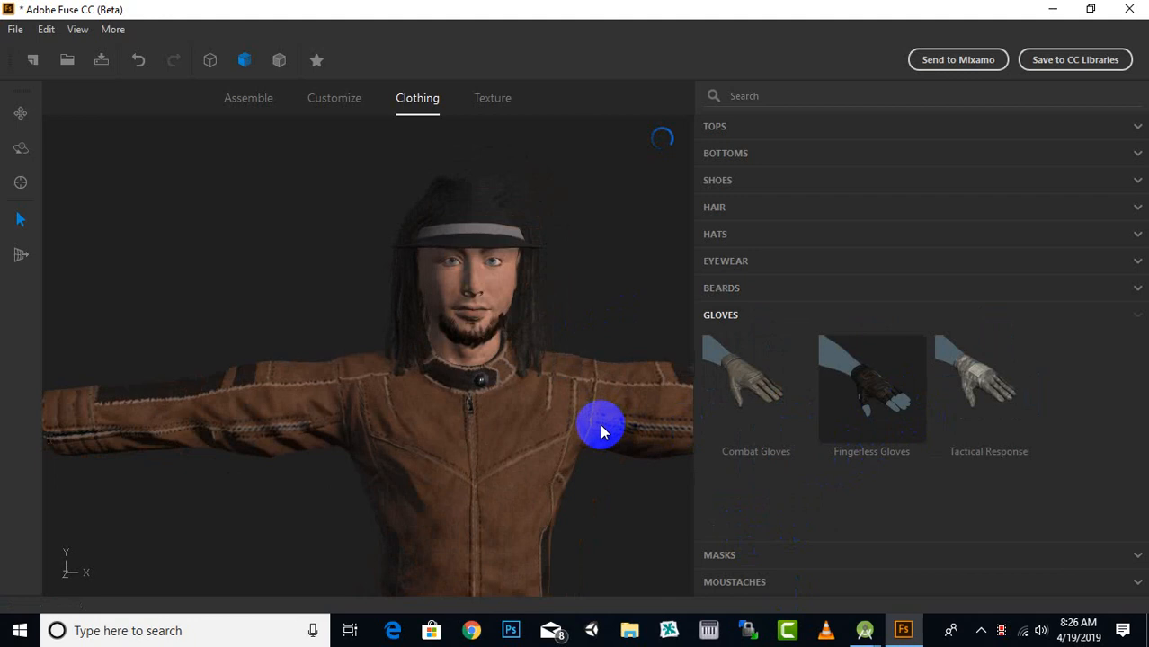
Step: Look through the masks and moustaches without choosing any, and examine the dressed character's gloves, jacket, hat and face
click(793, 563)
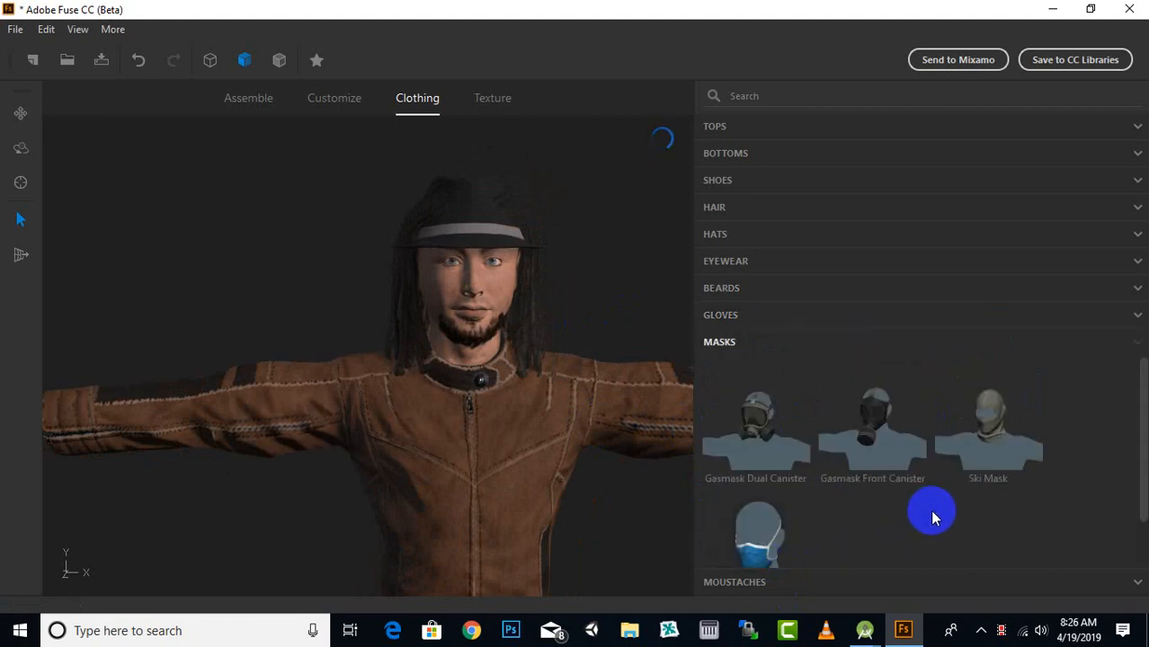
scroll(932, 515, down, 1)
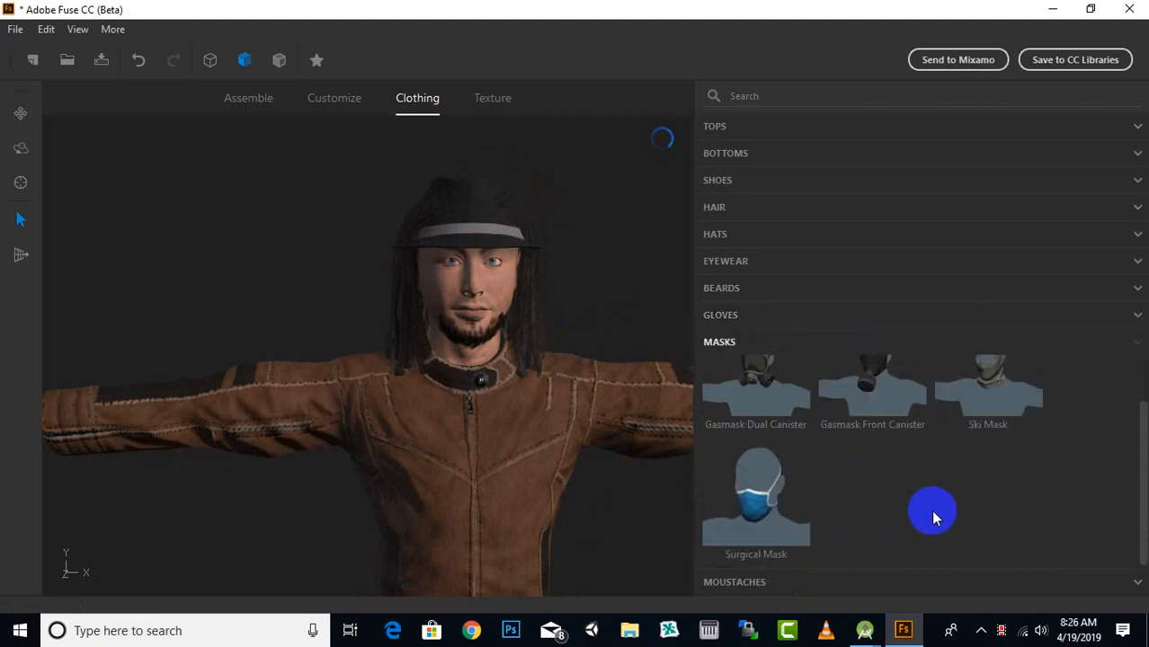
scroll(932, 514, up, 1)
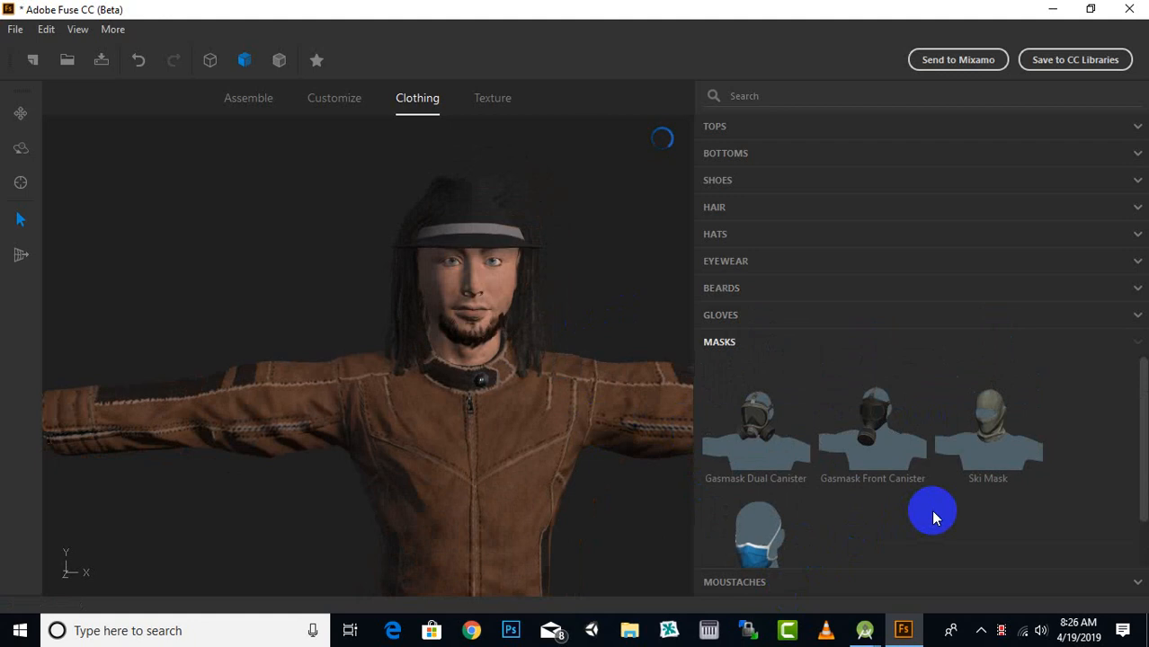
scroll(929, 511, down, 1)
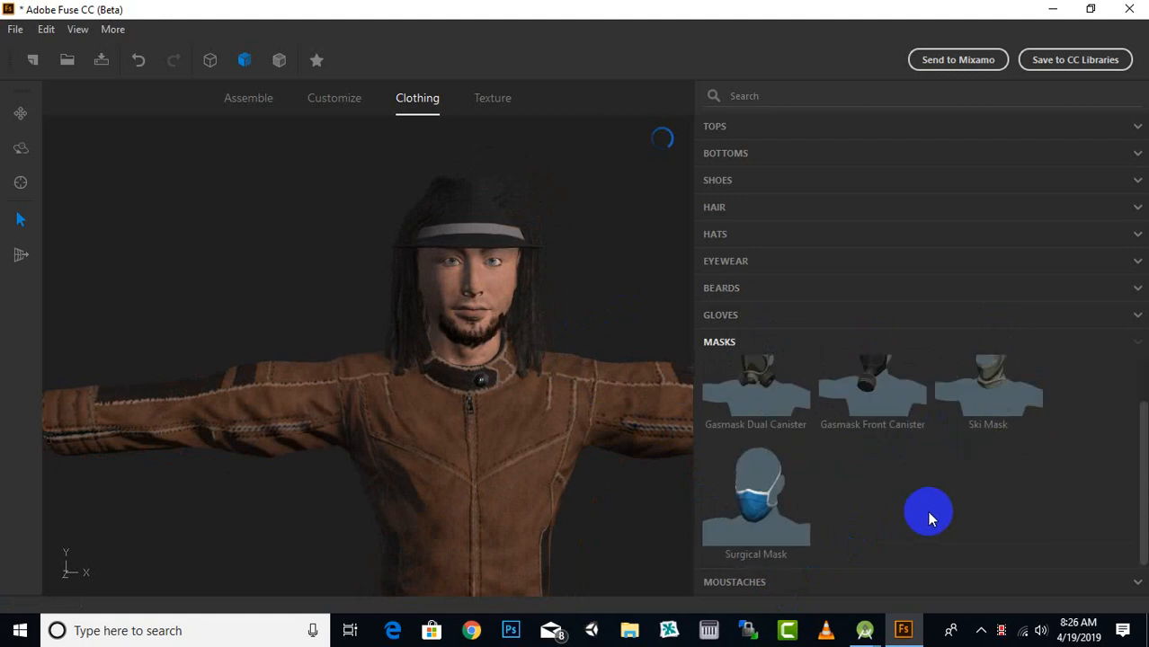
click(764, 582)
scroll(886, 493, down, 1)
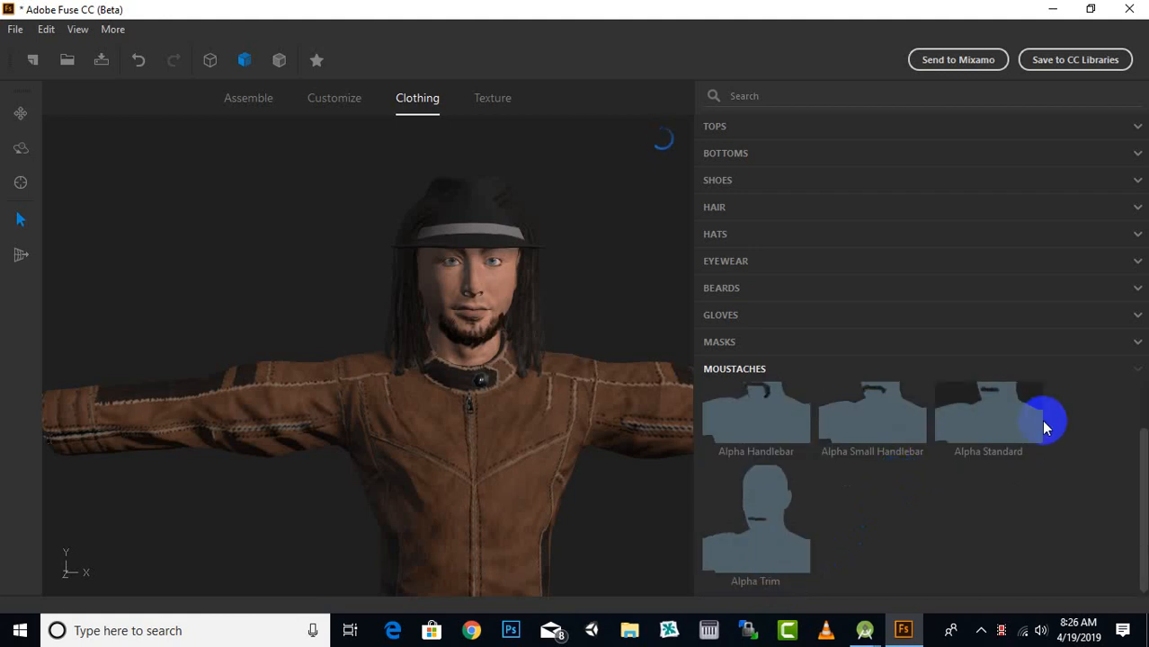
scroll(1032, 434, up, 1)
scroll(536, 430, down, 2)
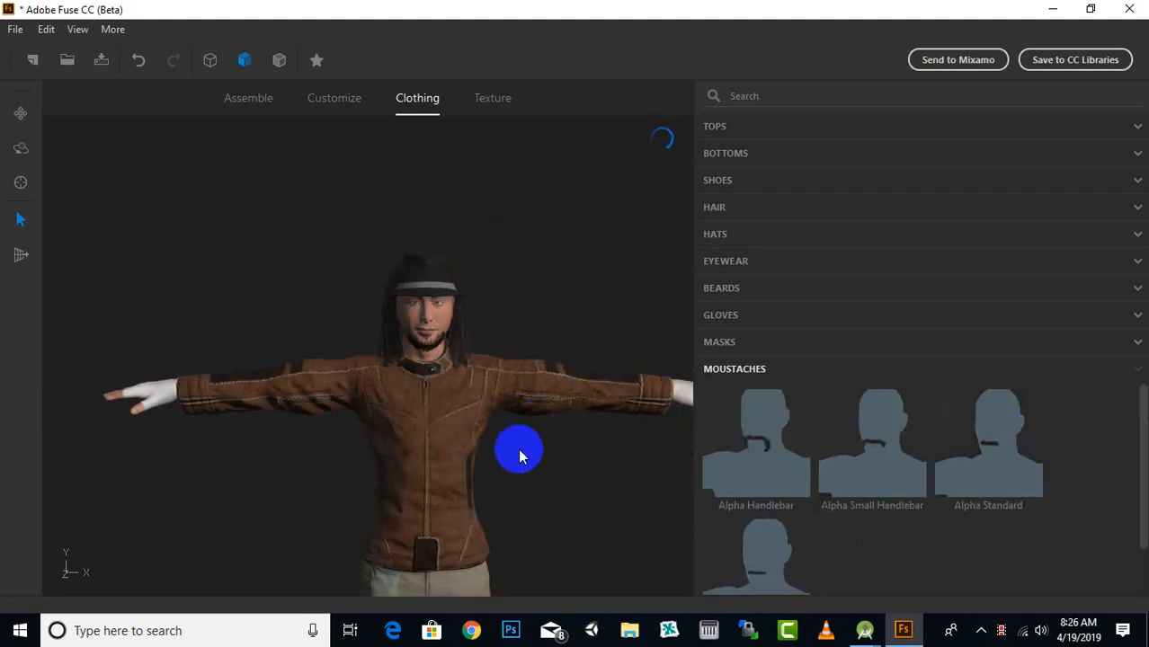
middle_drag(518, 451, 466, 433)
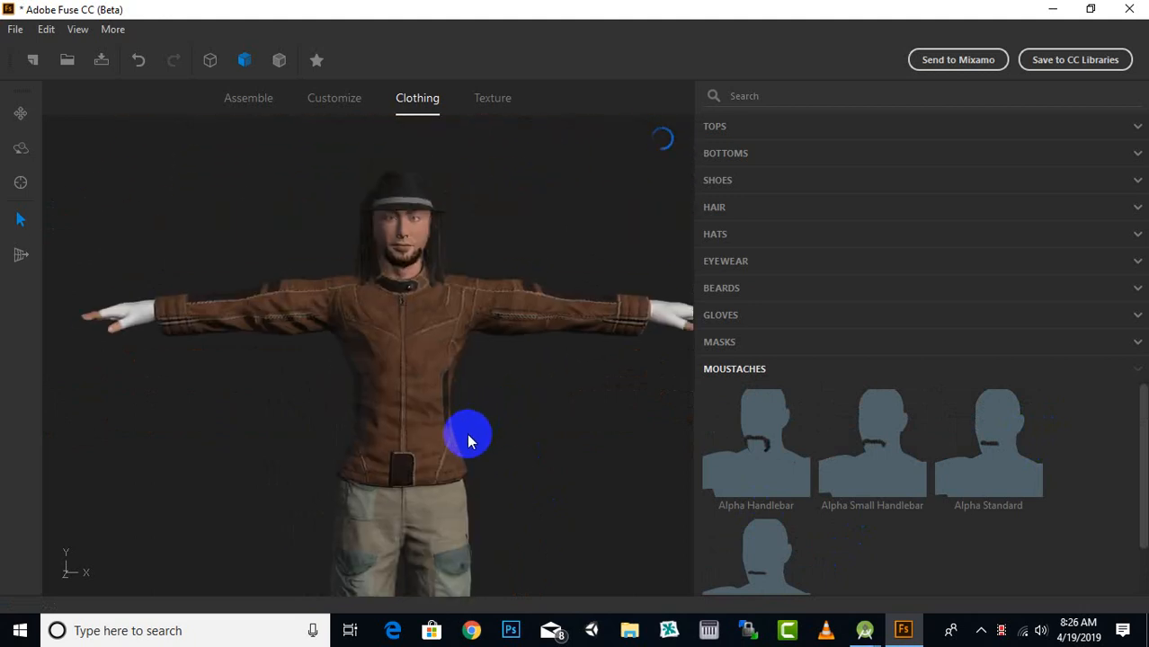
scroll(315, 231, up, 2)
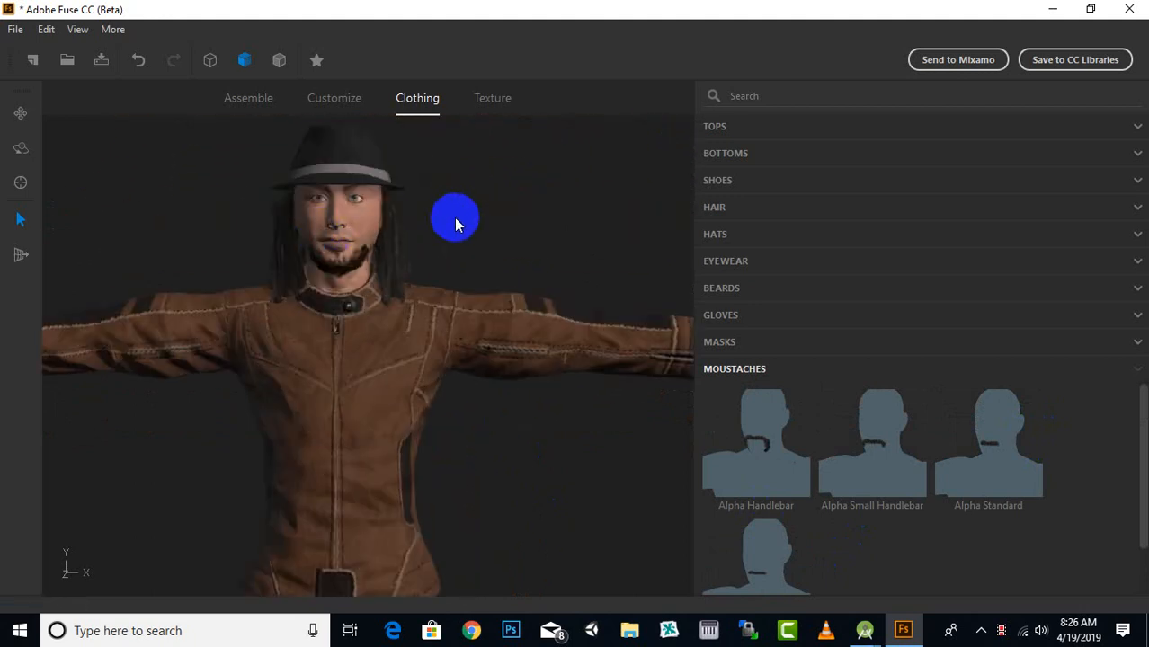
middle_drag(454, 220, 503, 344)
scroll(418, 290, up, 3)
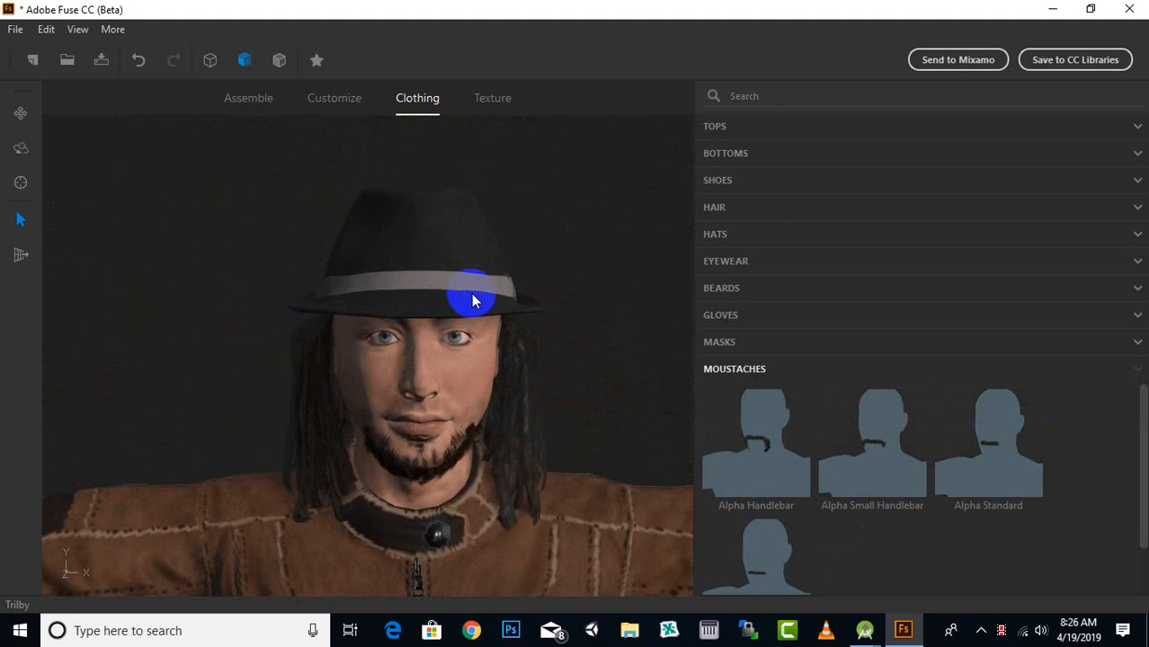
scroll(469, 306, down, 1)
drag(468, 318, 541, 356)
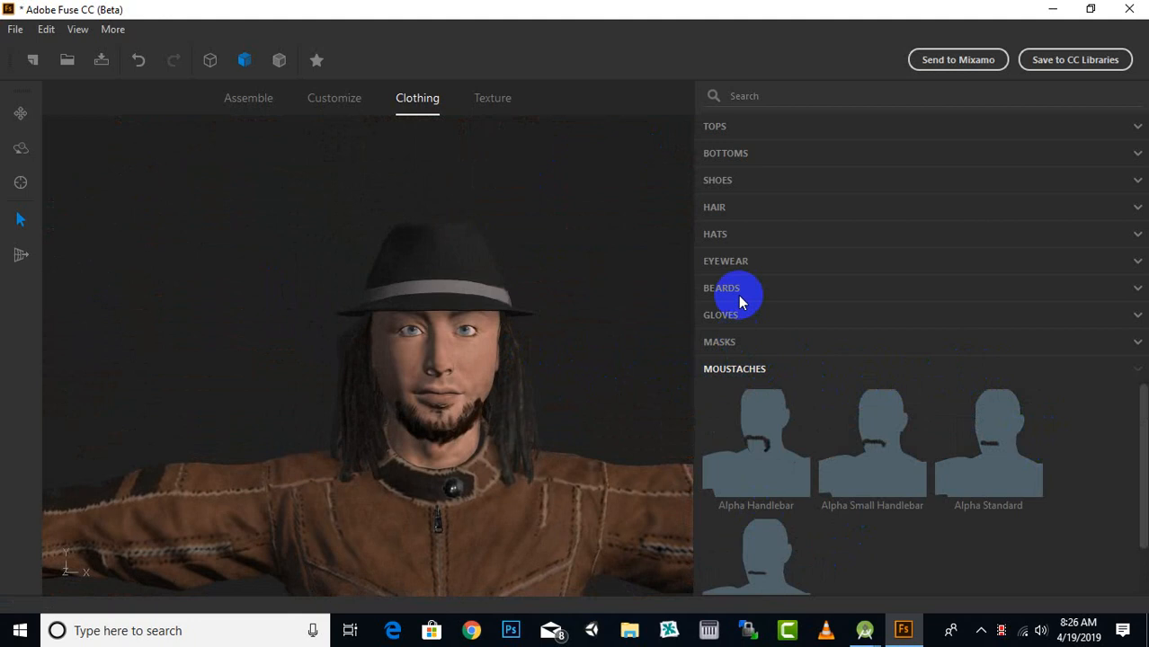
Step: Replace the character's Trilby with the Fedora hat and check how it looks on the character
click(716, 235)
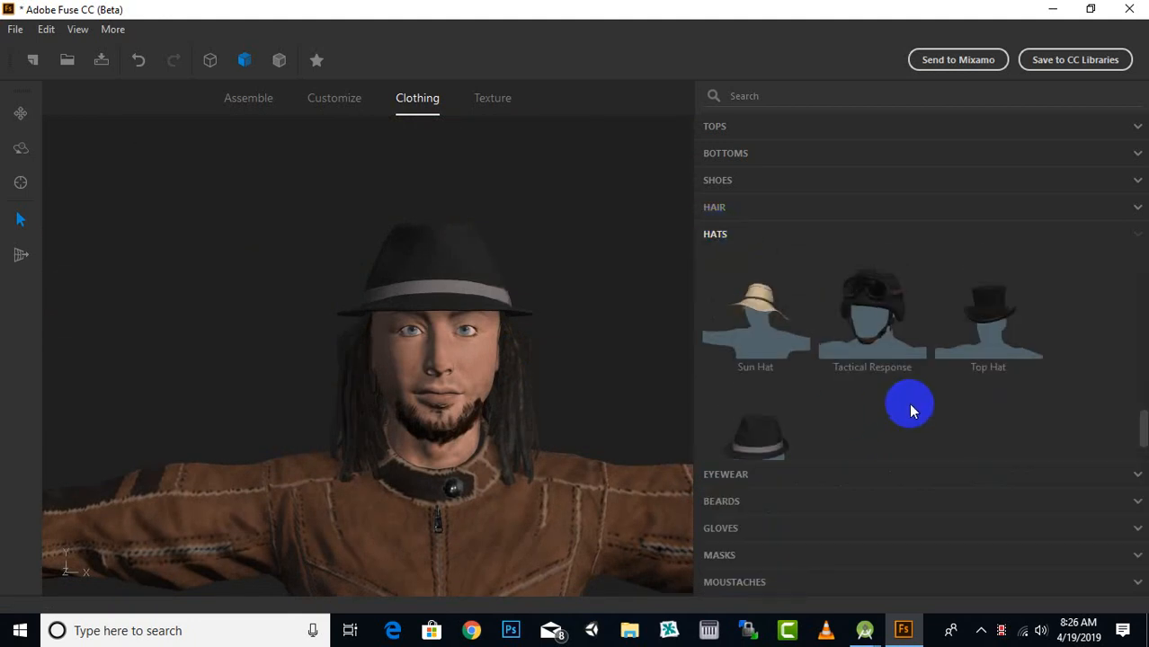
scroll(908, 403, up, 1)
scroll(1069, 407, up, 4)
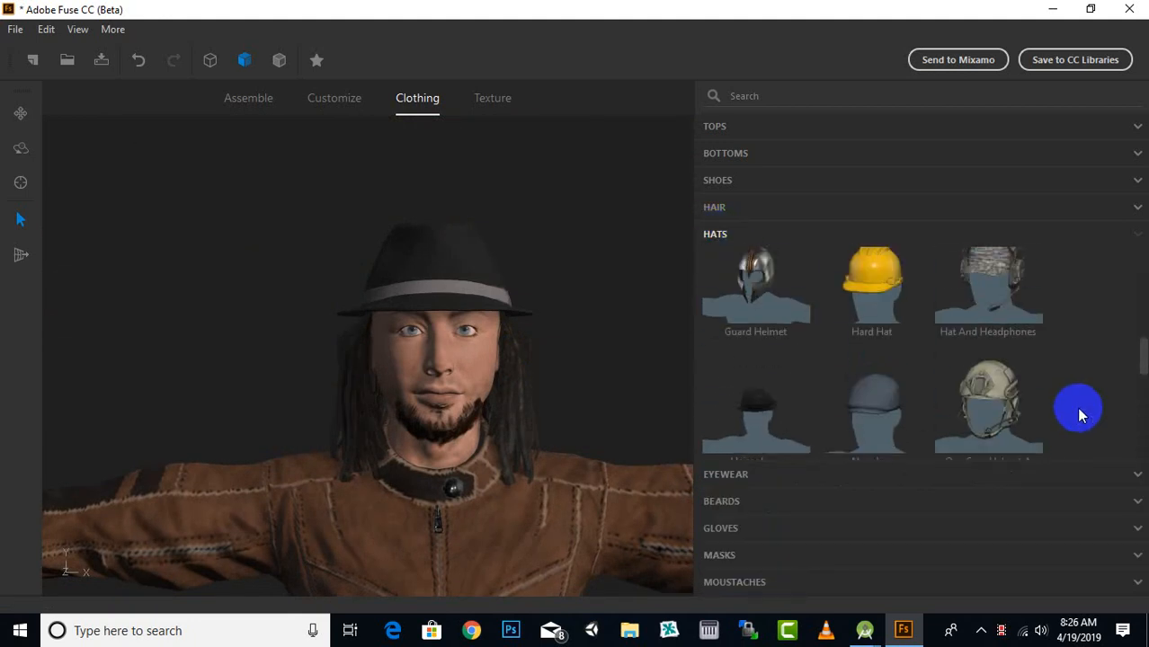
scroll(1078, 414, up, 1)
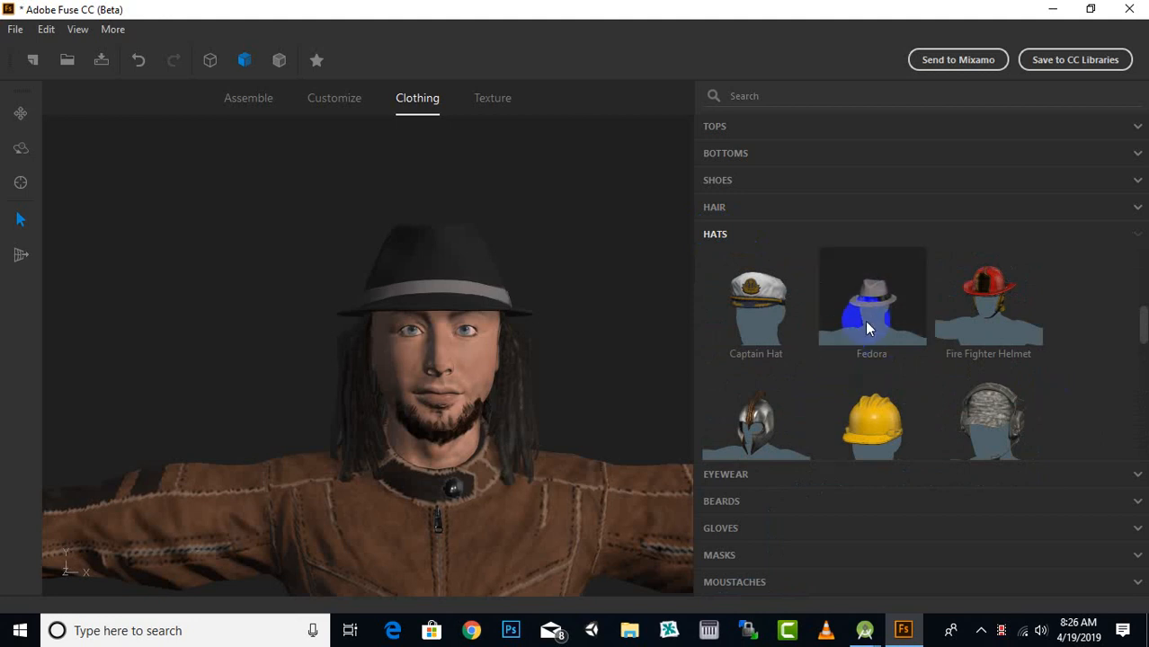
click(832, 339)
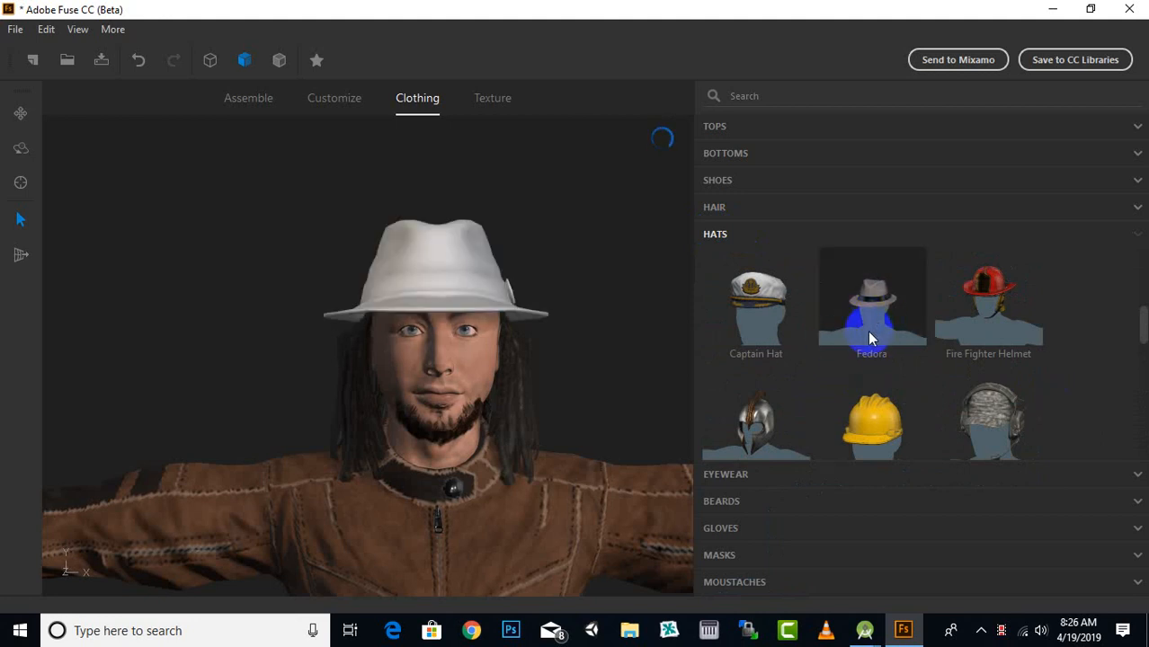
scroll(1075, 346, up, 1)
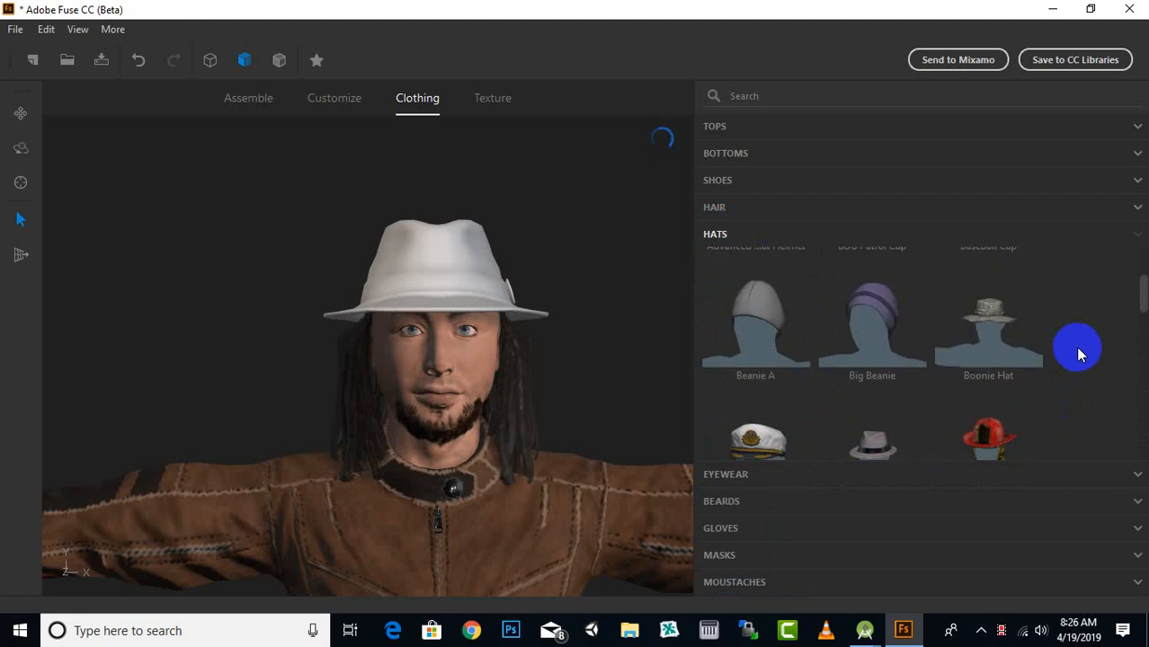
scroll(1076, 346, up, 1)
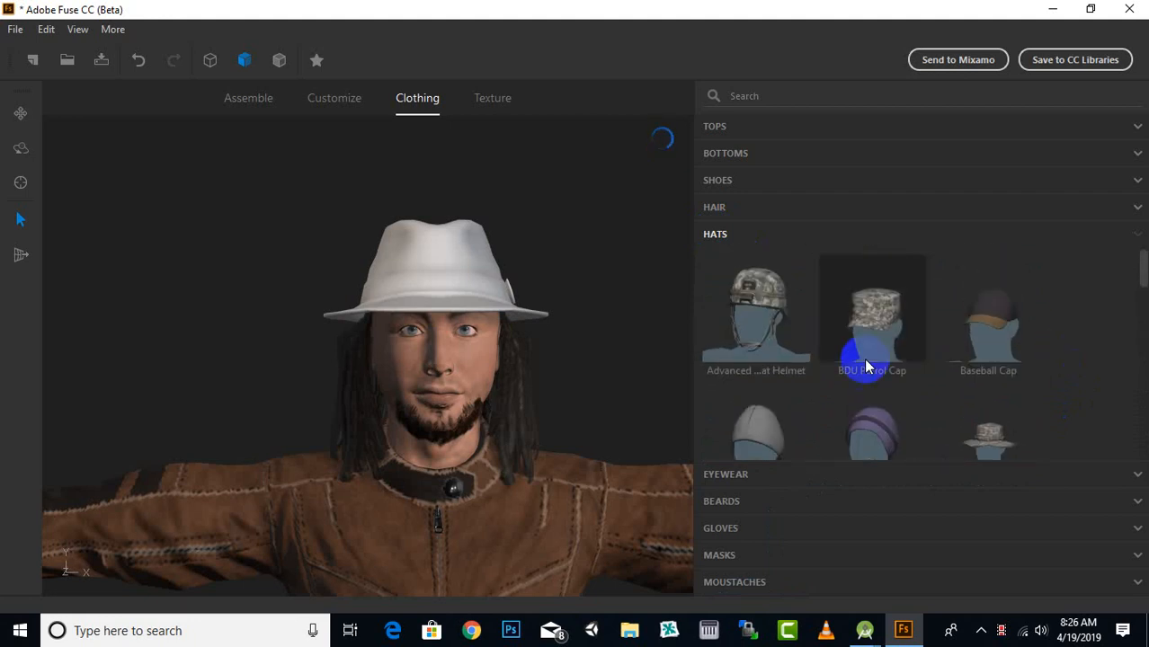
scroll(509, 402, down, 2)
drag(410, 403, 574, 378)
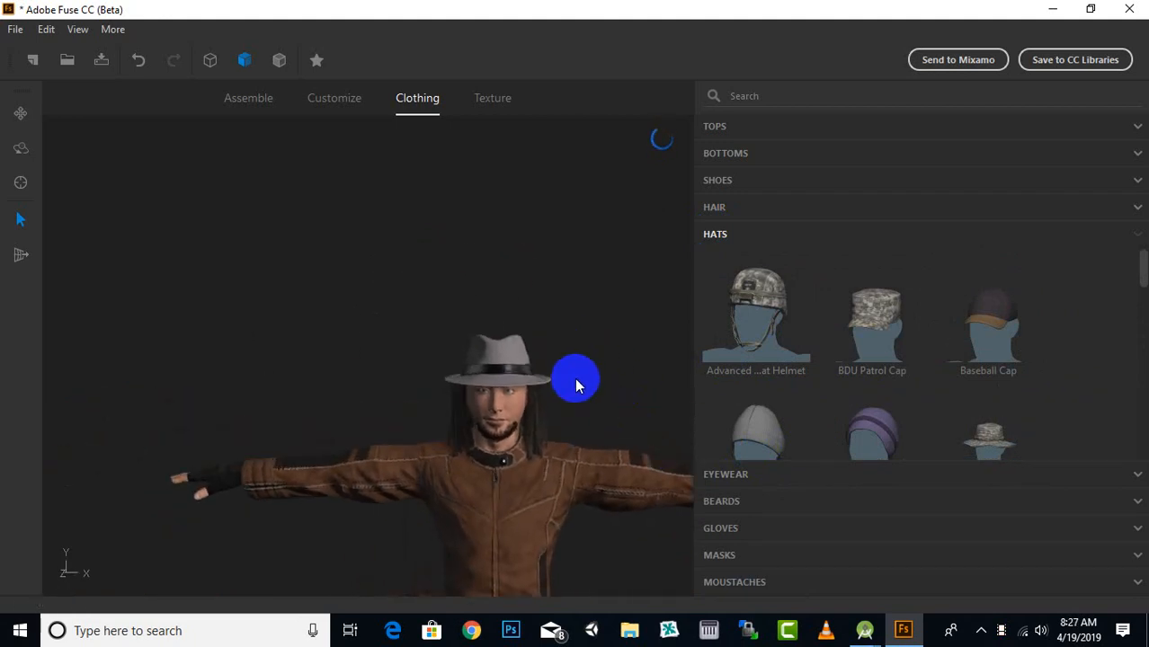
Step: Switch to texture editing, select the fedora and set its texture resolution to 1024 x 1024
click(490, 101)
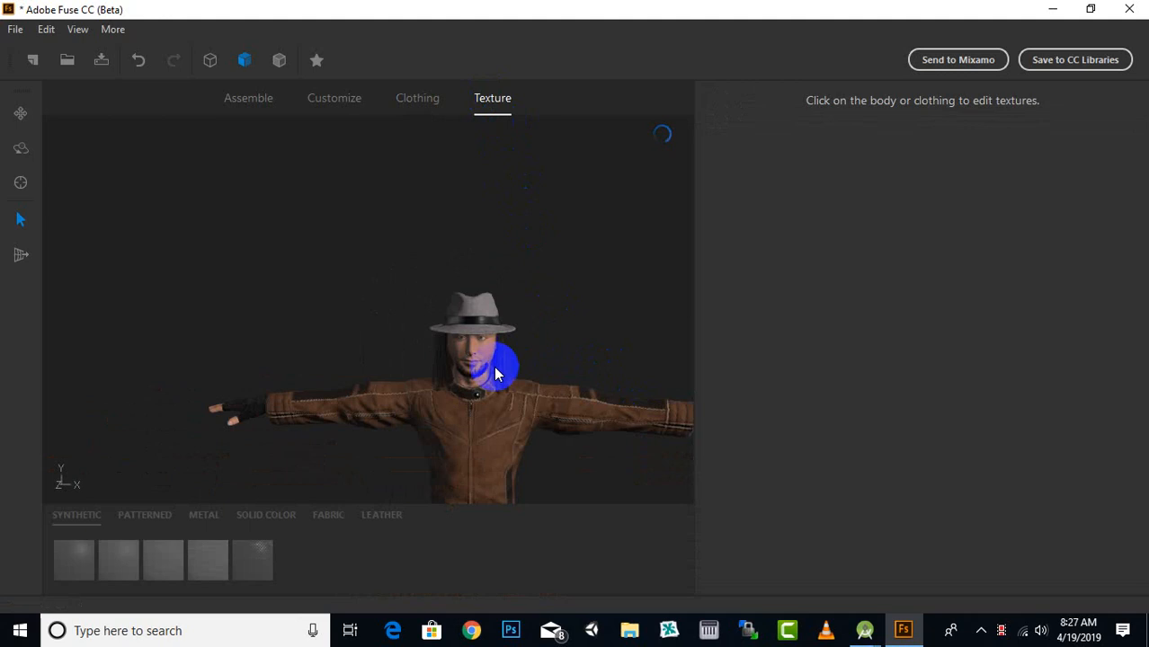
scroll(539, 345, down, 3)
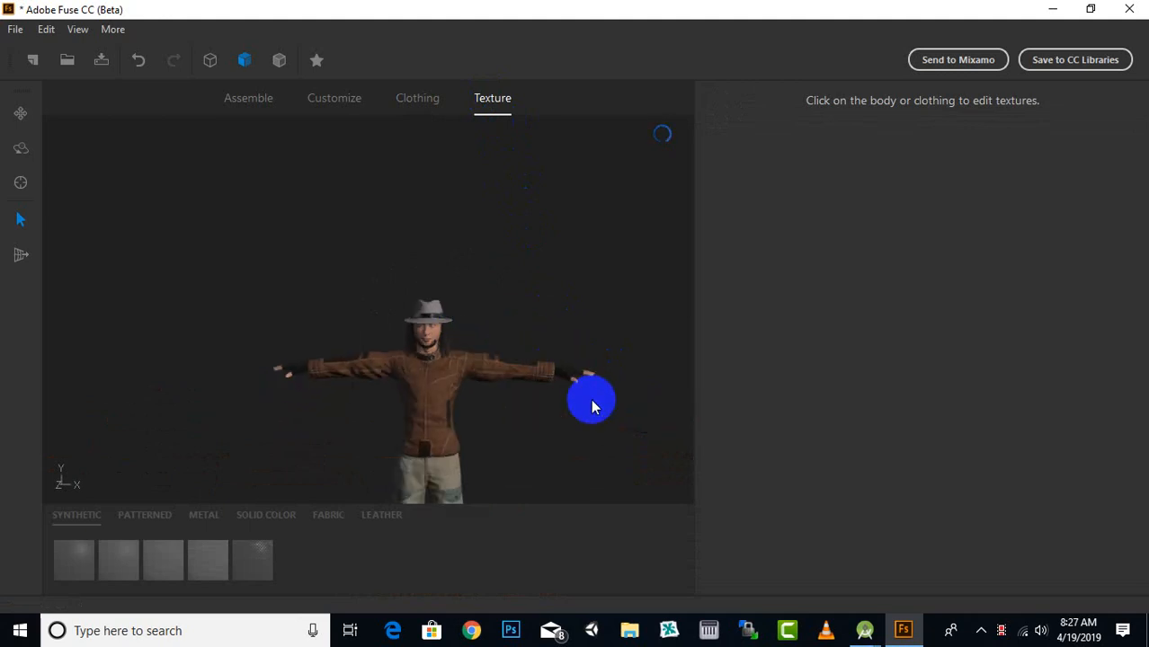
middle_drag(585, 435, 604, 332)
scroll(543, 210, up, 3)
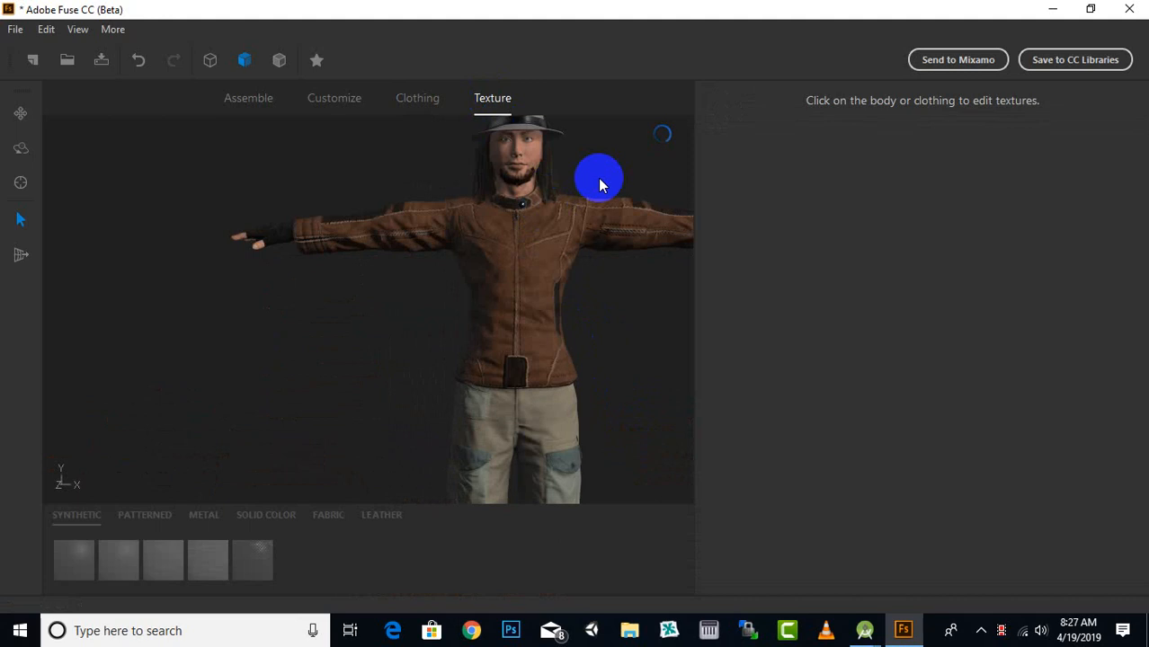
middle_drag(593, 185, 463, 285)
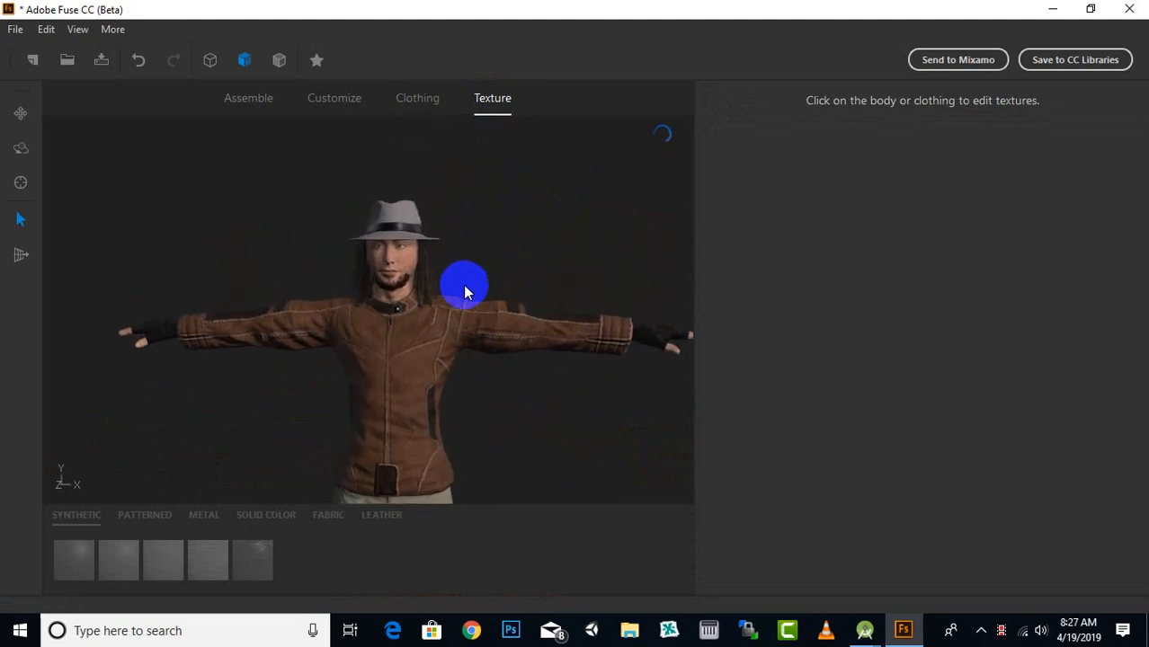
drag(515, 370, 556, 376)
middle_drag(440, 234, 580, 276)
scroll(532, 301, up, 3)
drag(550, 294, 375, 196)
click(375, 197)
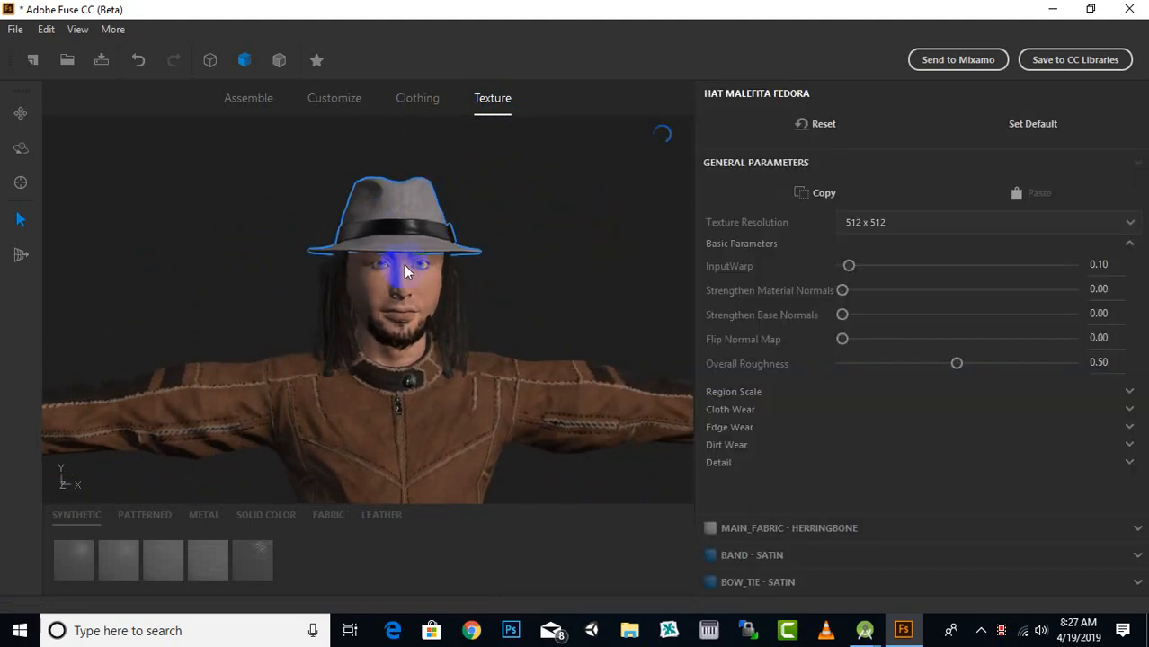
click(904, 225)
click(882, 287)
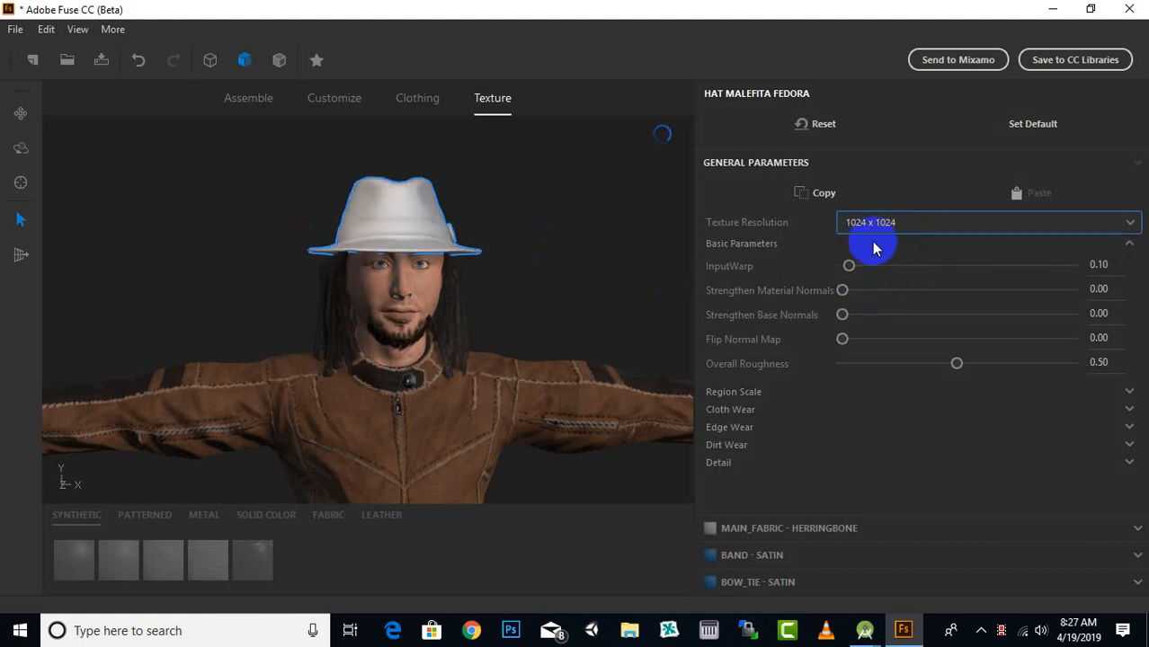
Step: Apply the dark brown Dirty Heavy Cloth fabric to the fedora's main fabric and inspect the hat up close and from the side
click(813, 527)
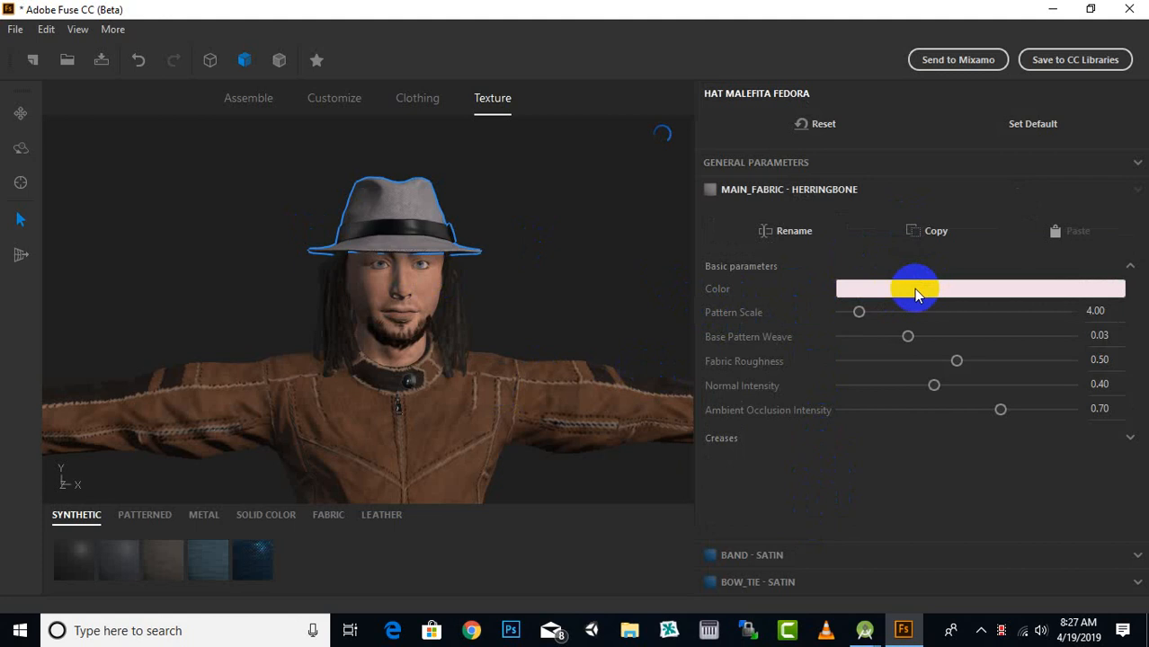
scroll(440, 180, up, 2)
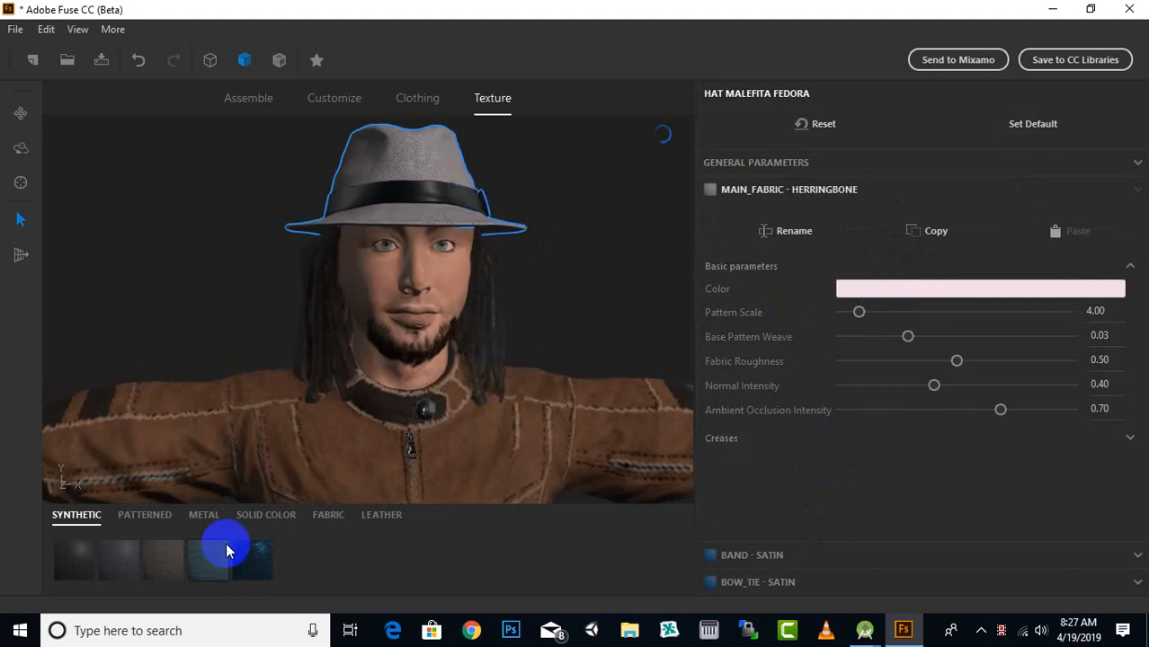
click(144, 515)
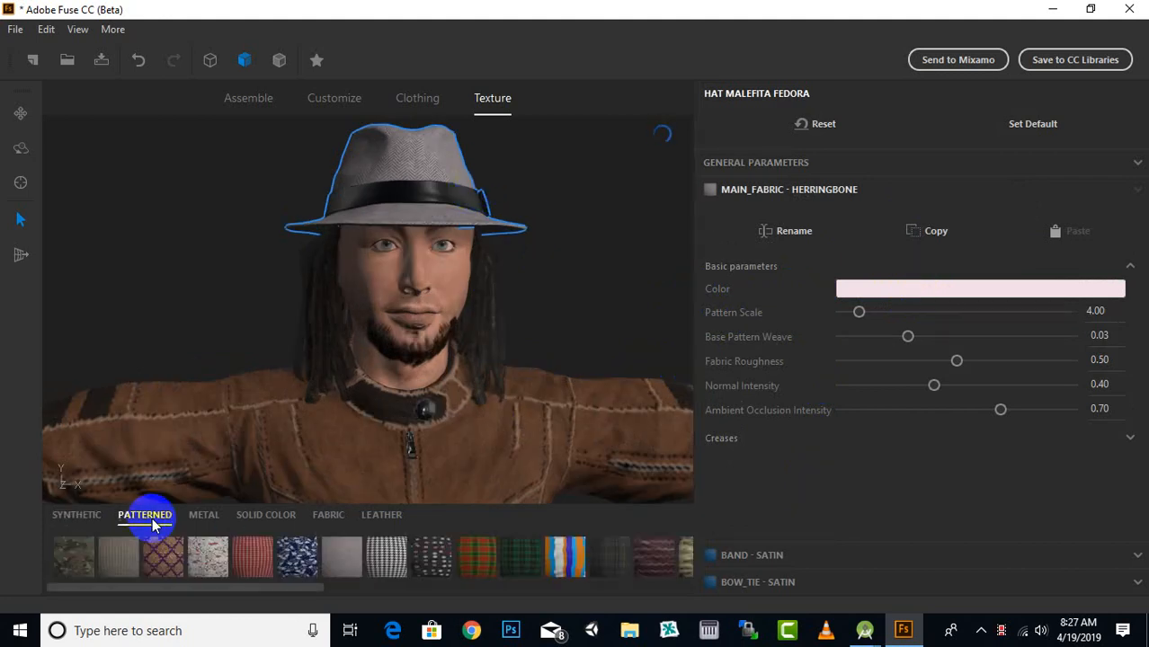
click(324, 520)
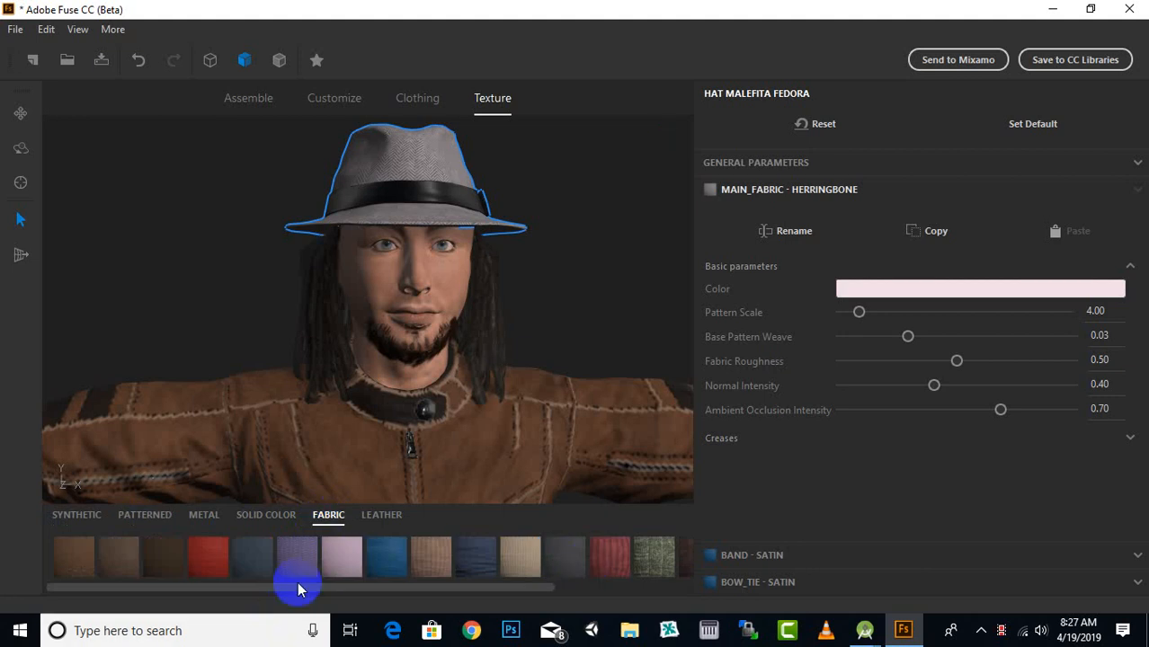
drag(299, 589, 464, 593)
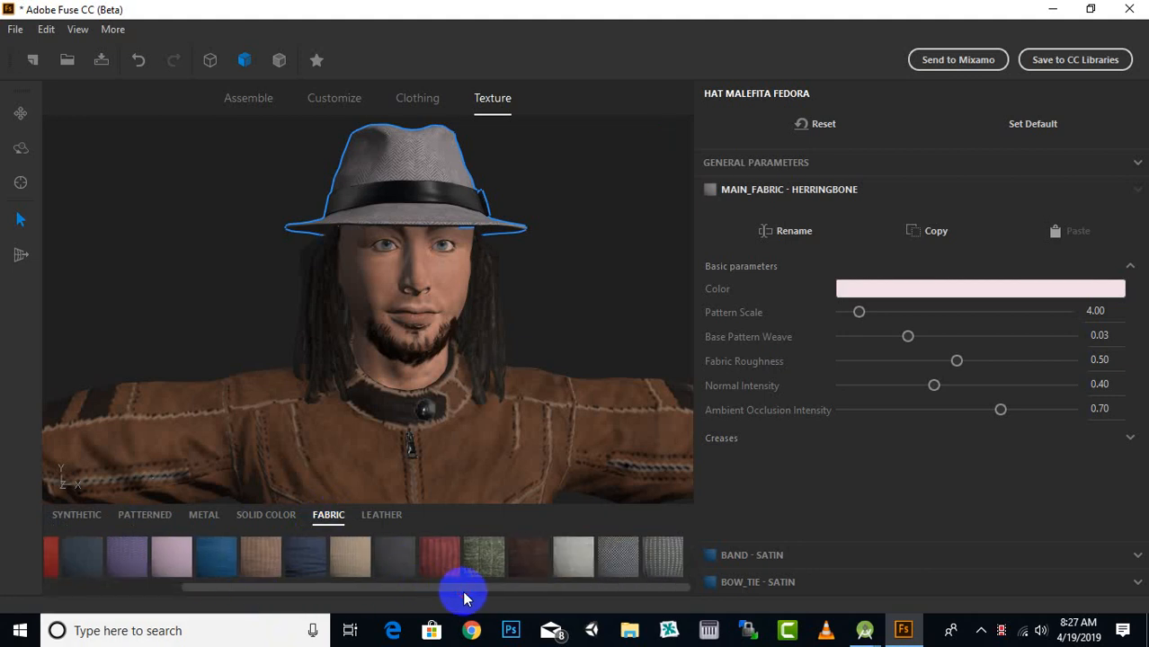
click(524, 568)
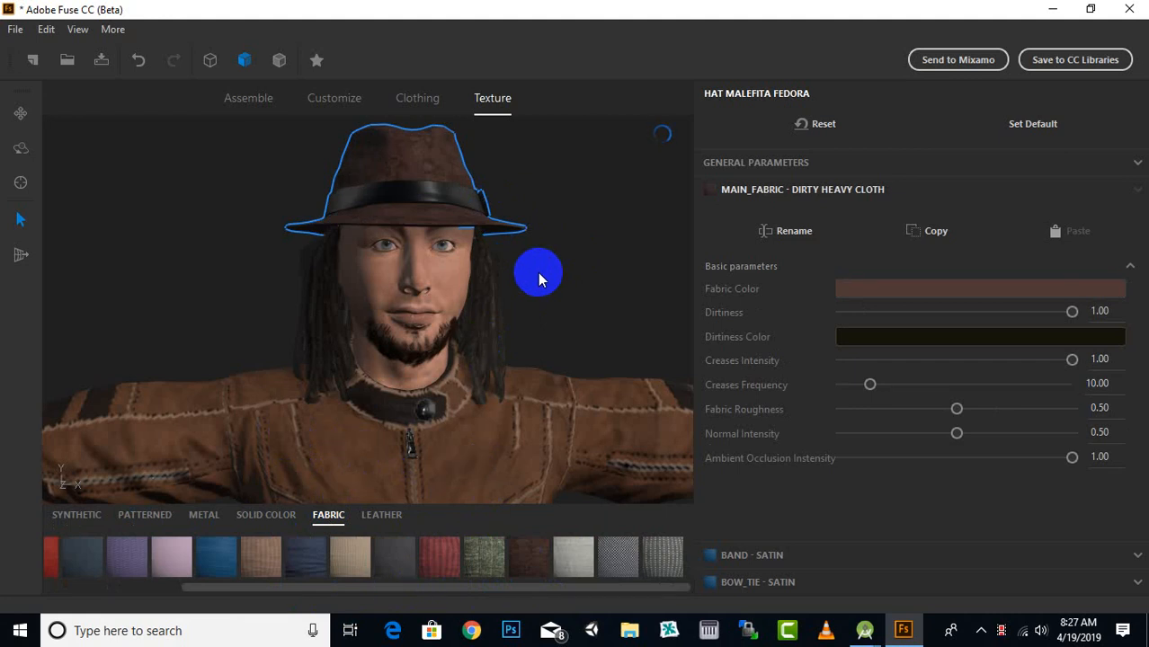
scroll(430, 144, up, 4)
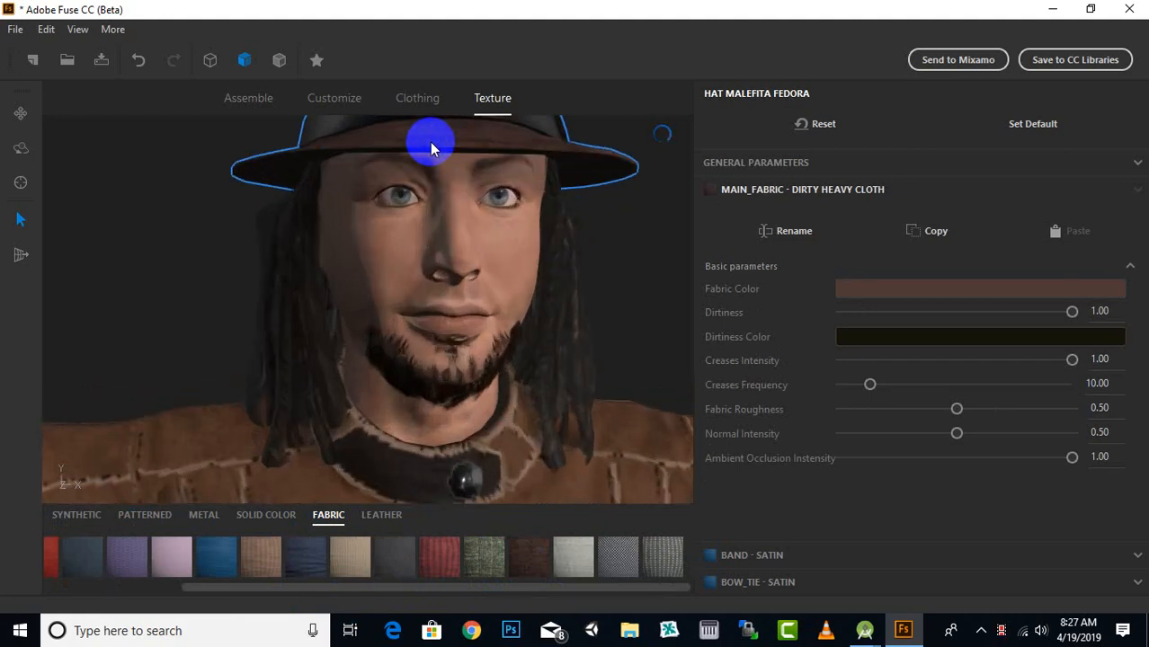
scroll(431, 144, down, 5)
drag(545, 244, 591, 321)
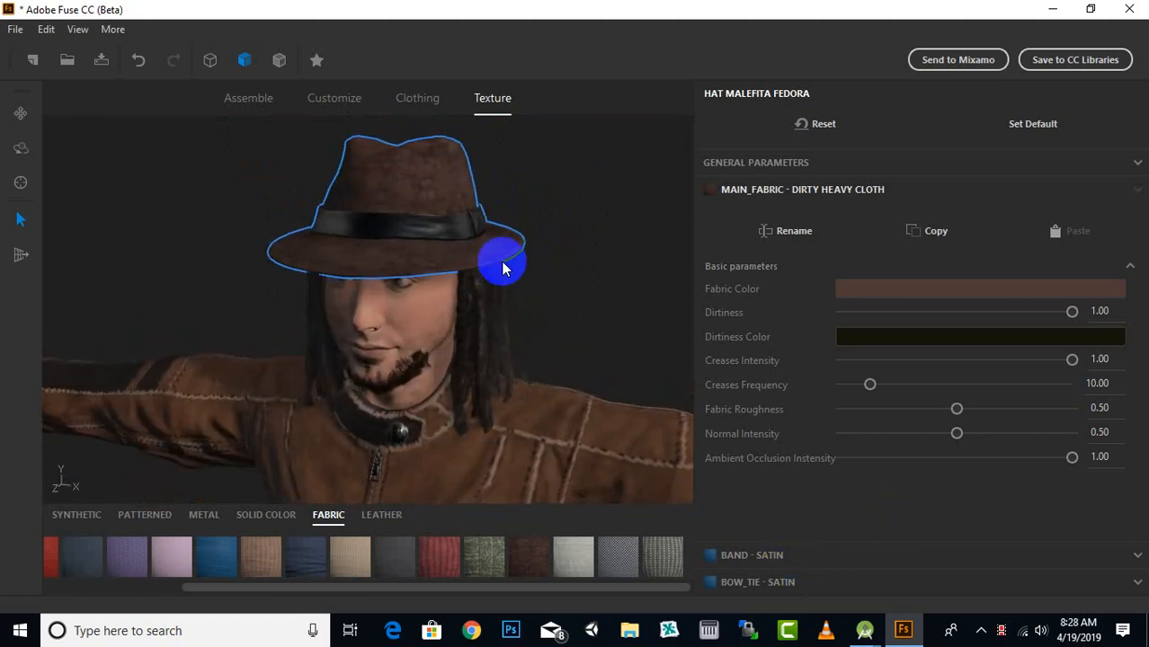
drag(502, 265, 619, 288)
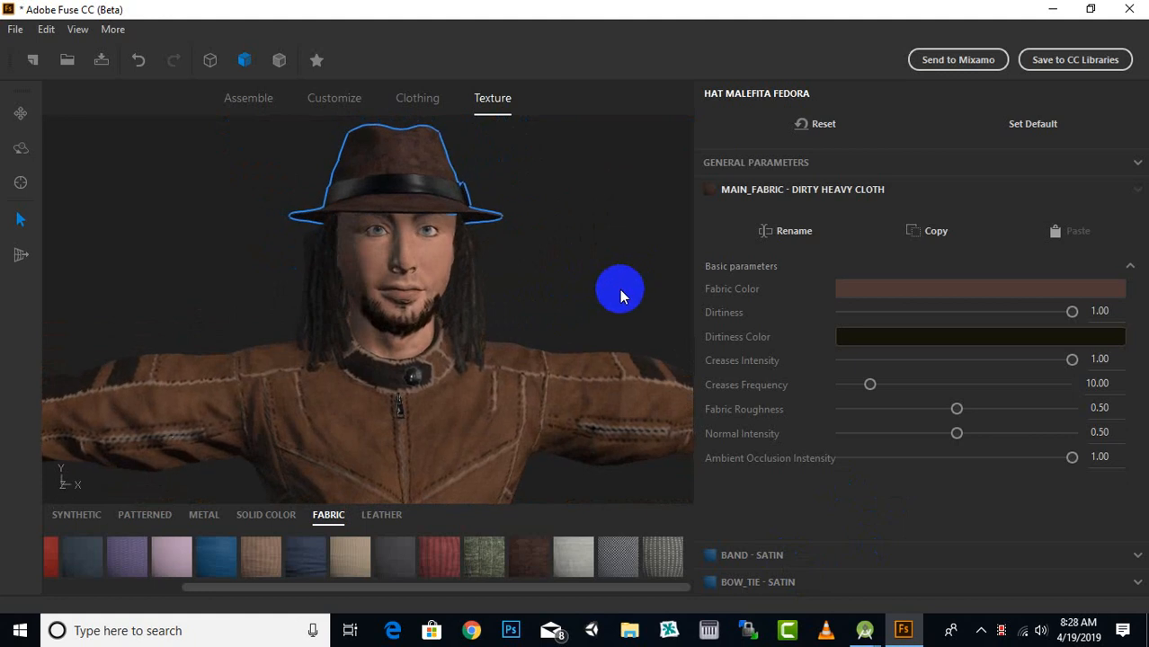
Step: Select the character's body and choose 2048 x 2048 as its texture resolution
click(426, 280)
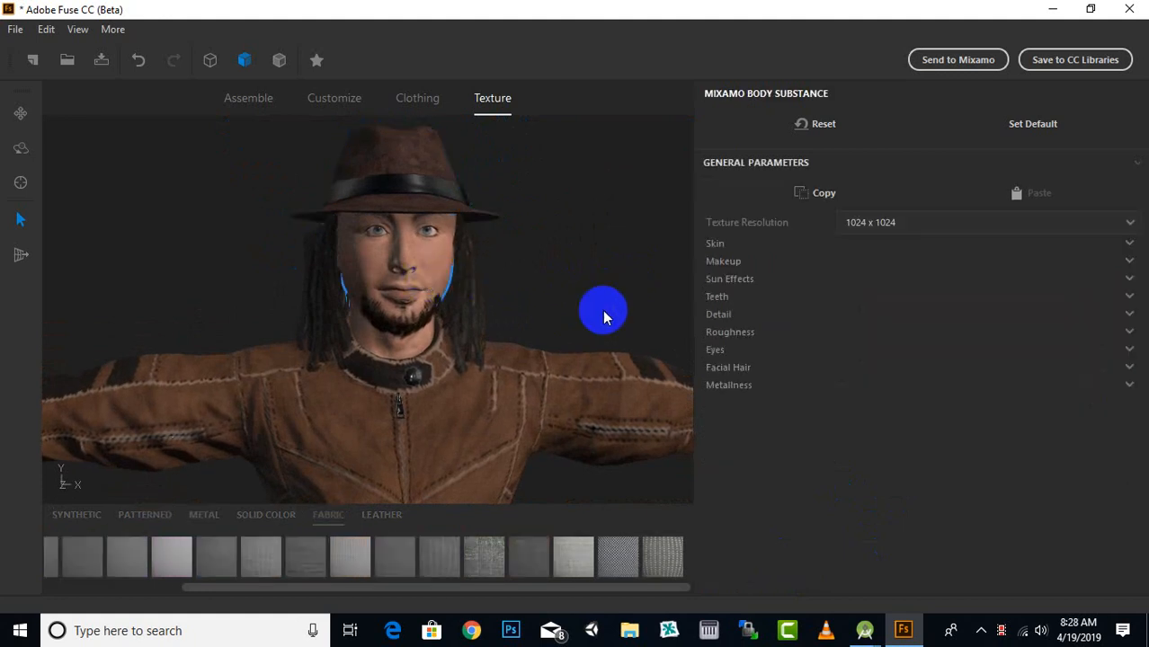
click(896, 227)
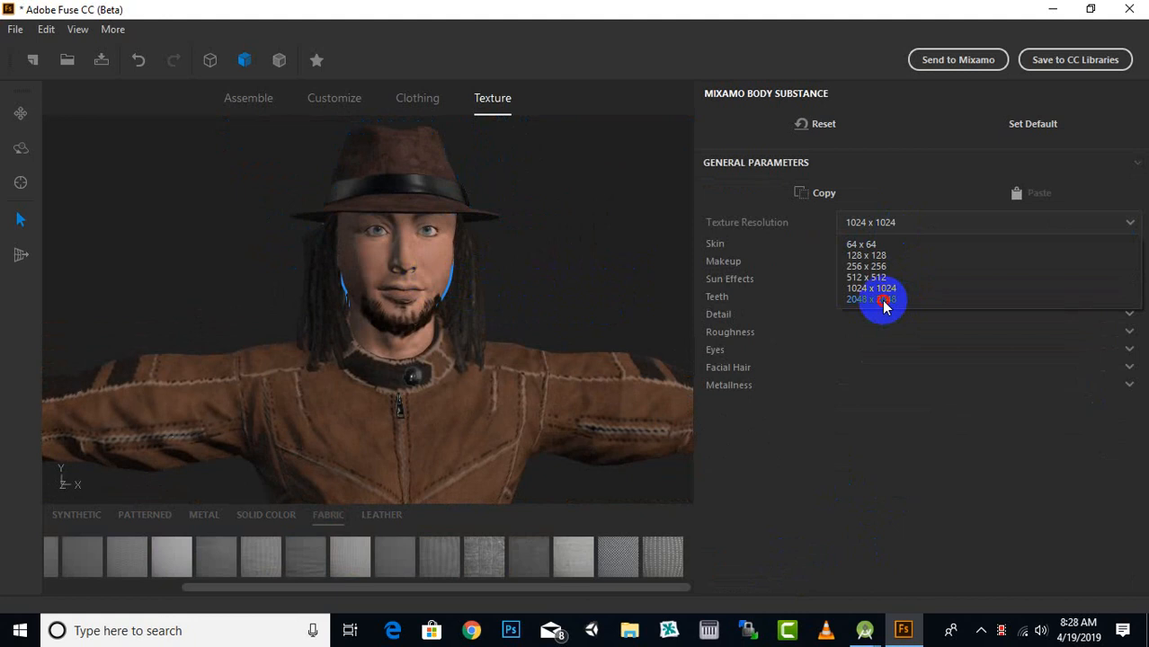
click(883, 295)
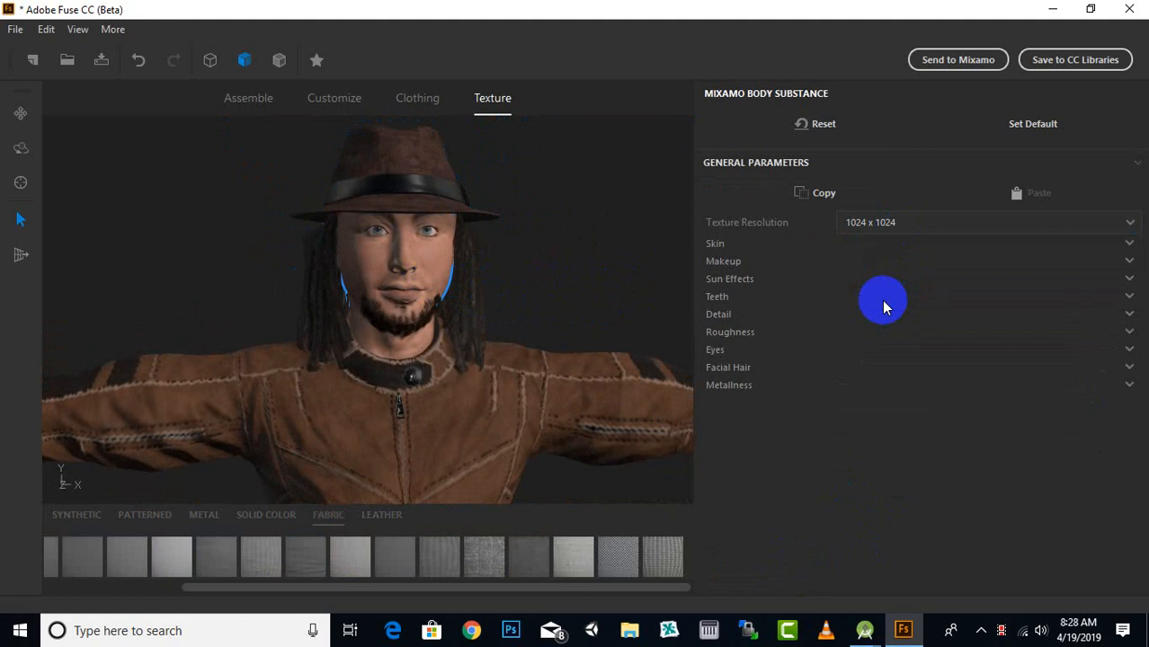
Step: Change the iris color in the body's eye settings to the dark brown basic color (RGB 72, 42, 30)
click(714, 351)
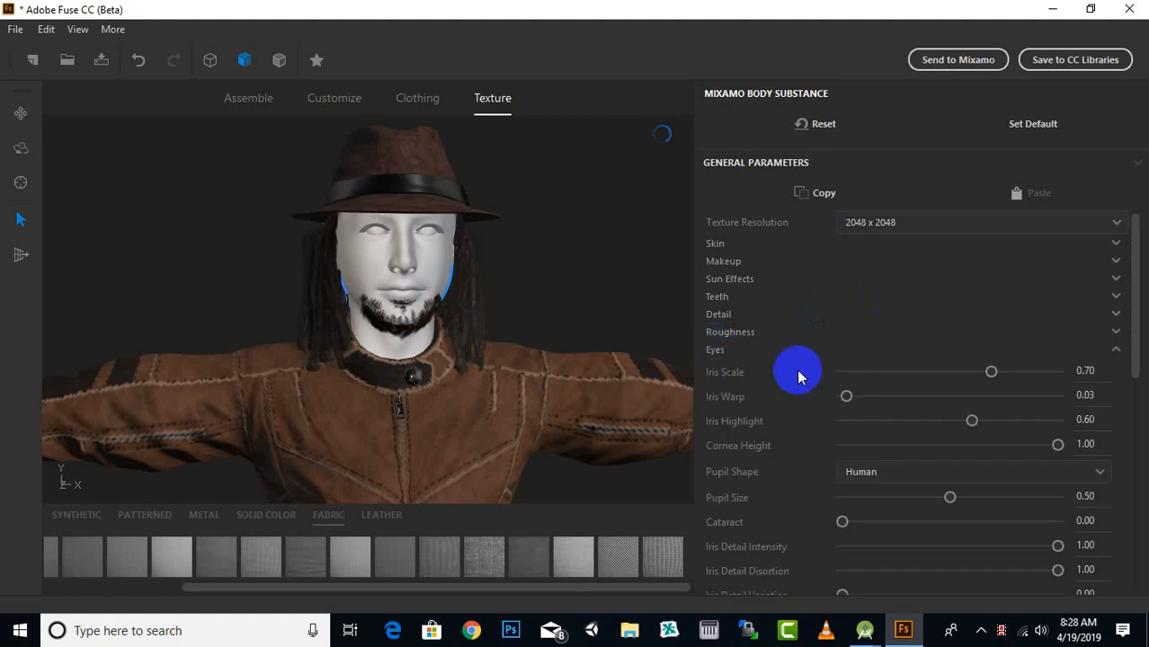
scroll(924, 329, down, 5)
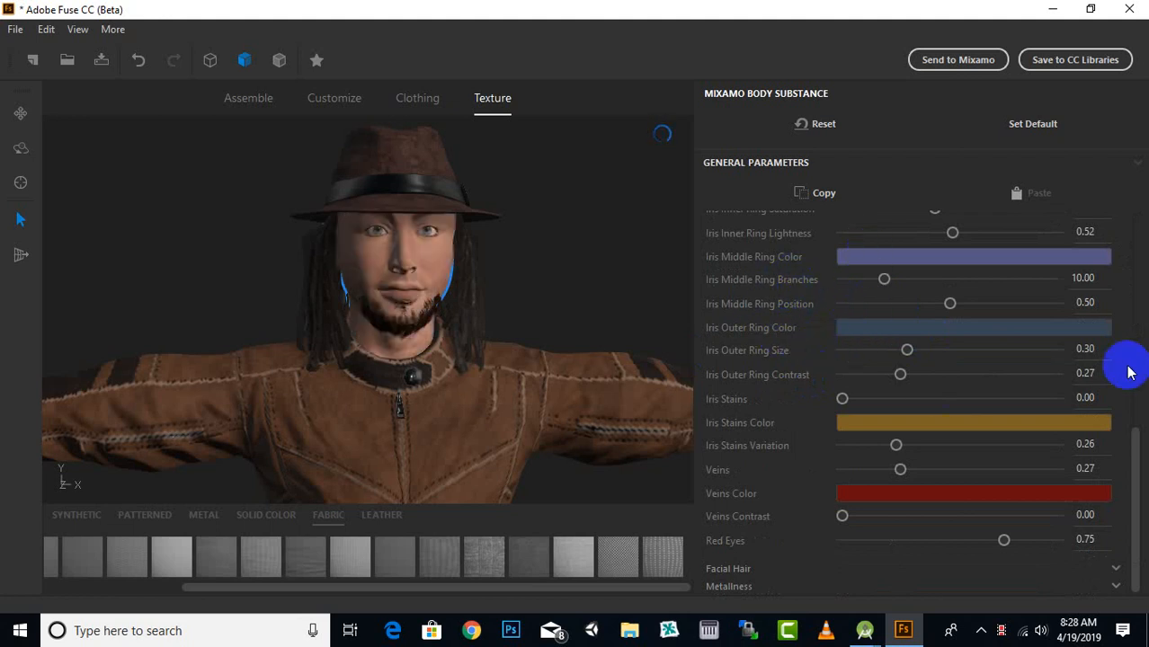
drag(1136, 455, 1137, 380)
click(879, 345)
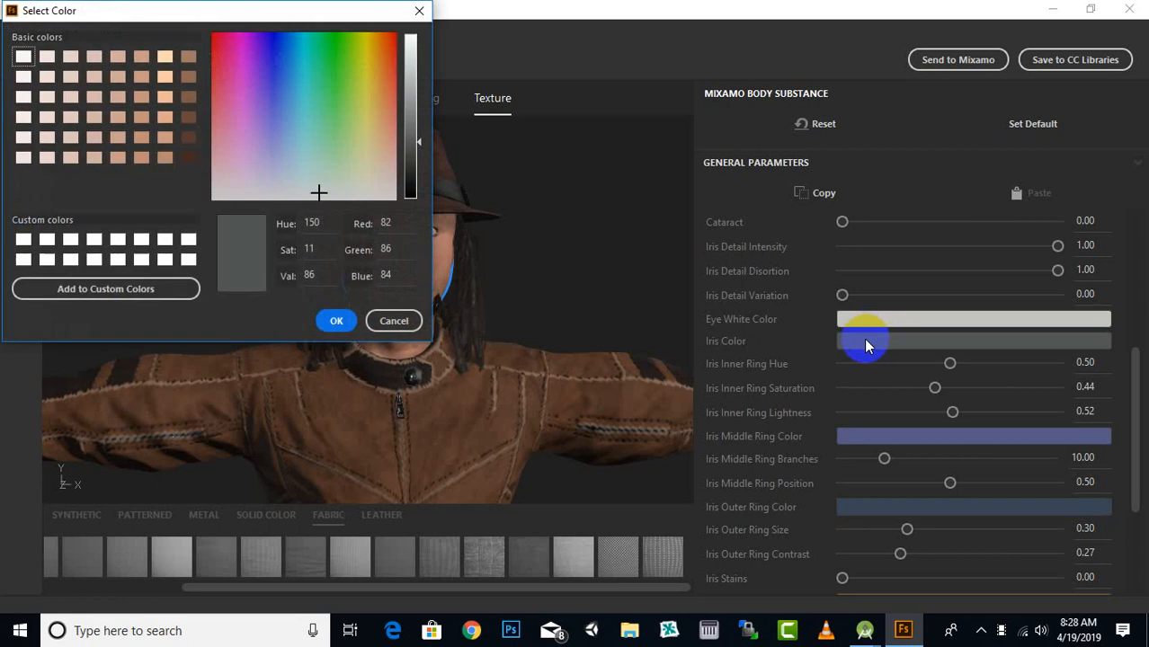
click(187, 160)
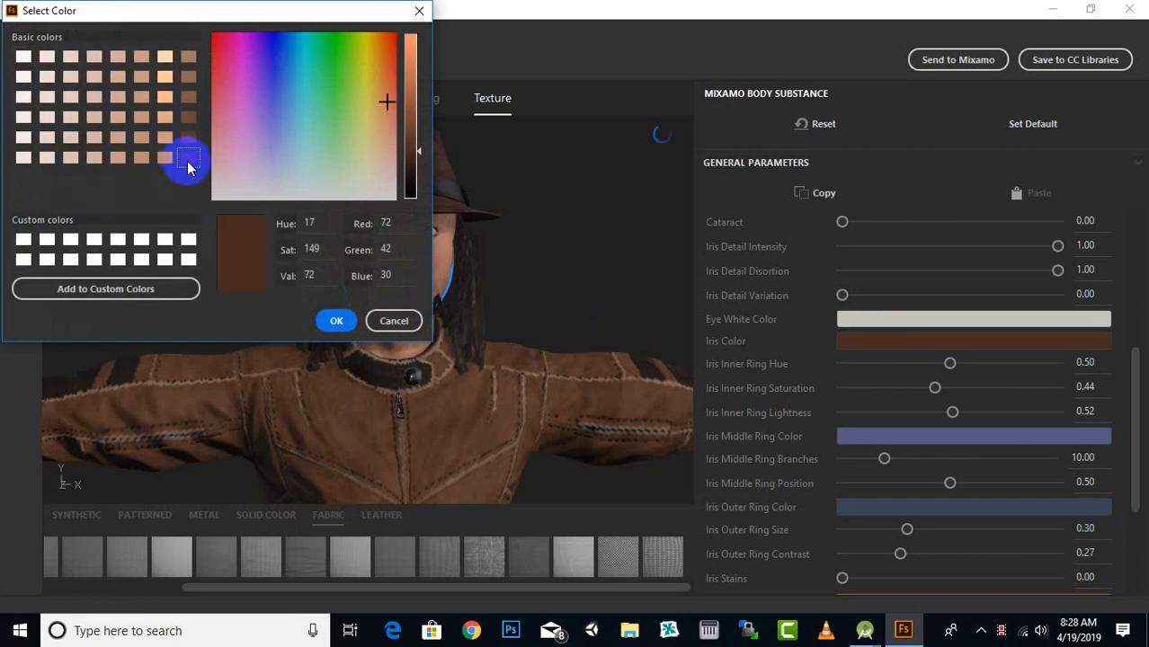
click(335, 321)
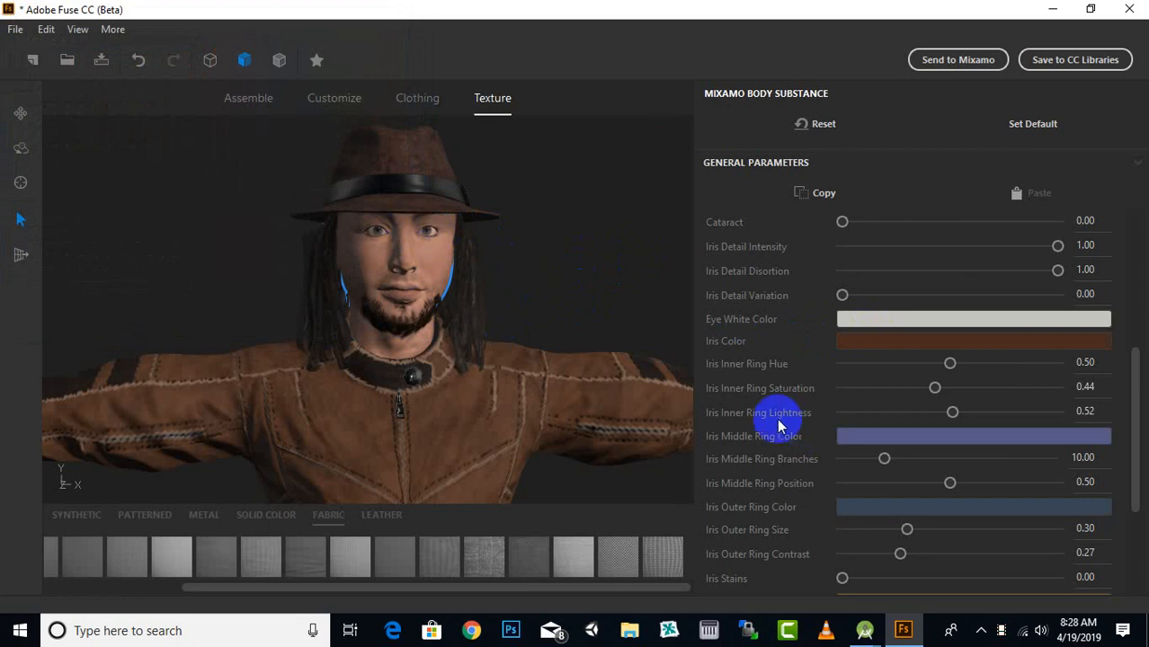
Step: Select the character's leather jacket and set its texture resolution to 1024 x 1024
scroll(447, 232, up, 1)
scroll(587, 294, down, 3)
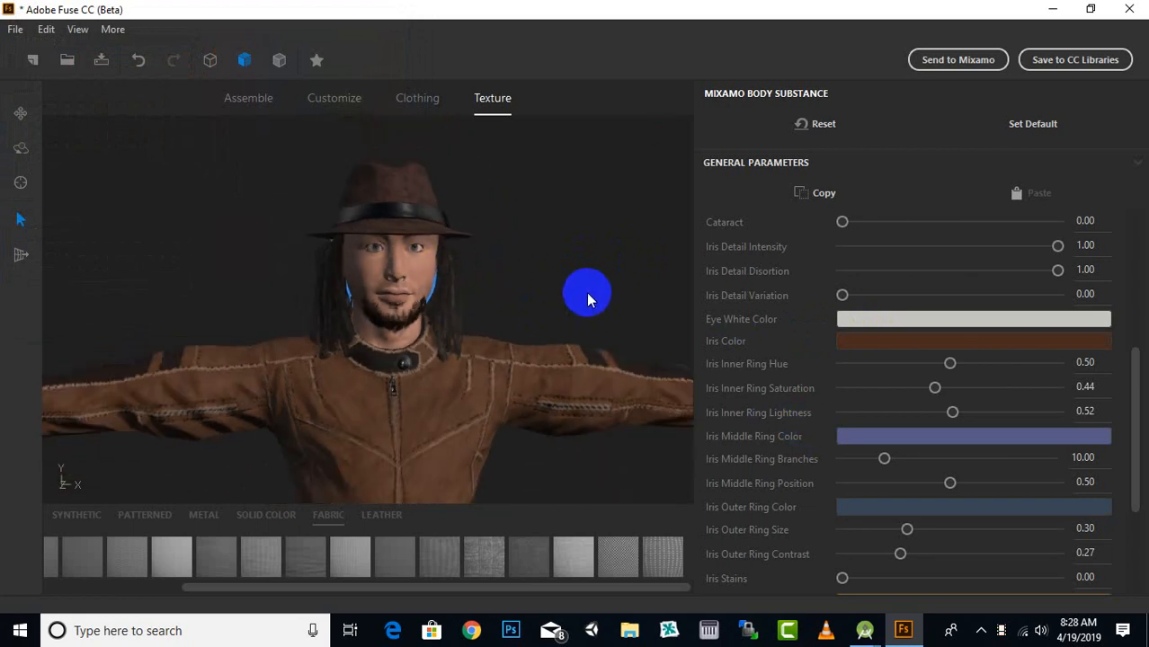
middle_drag(519, 291, 558, 304)
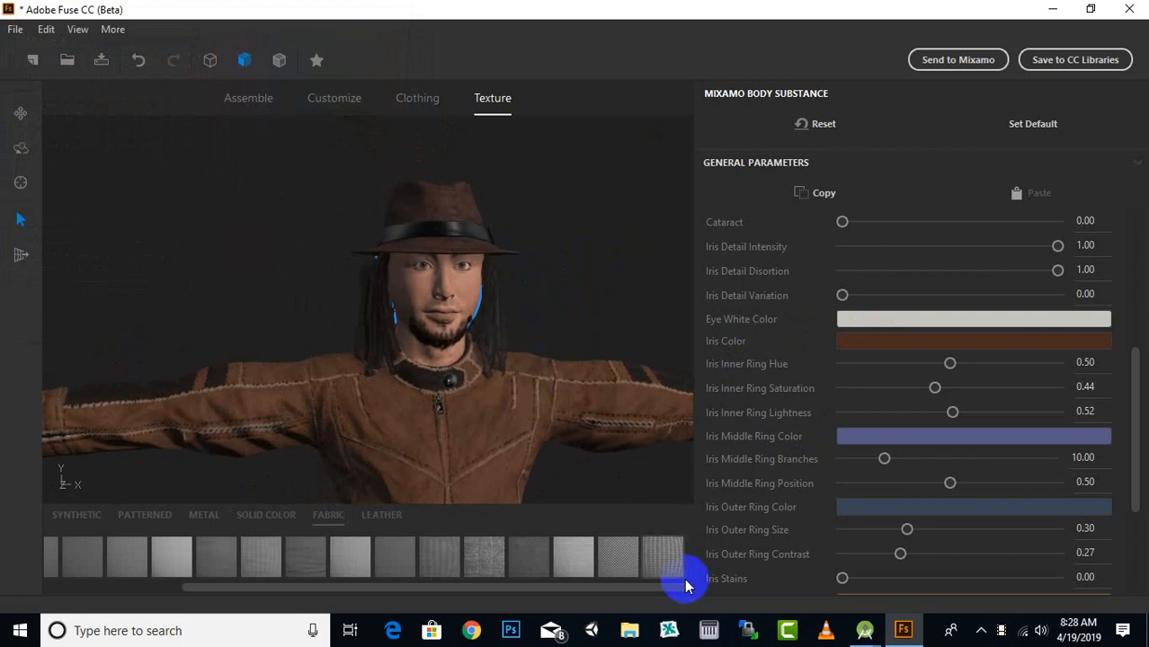
click(515, 406)
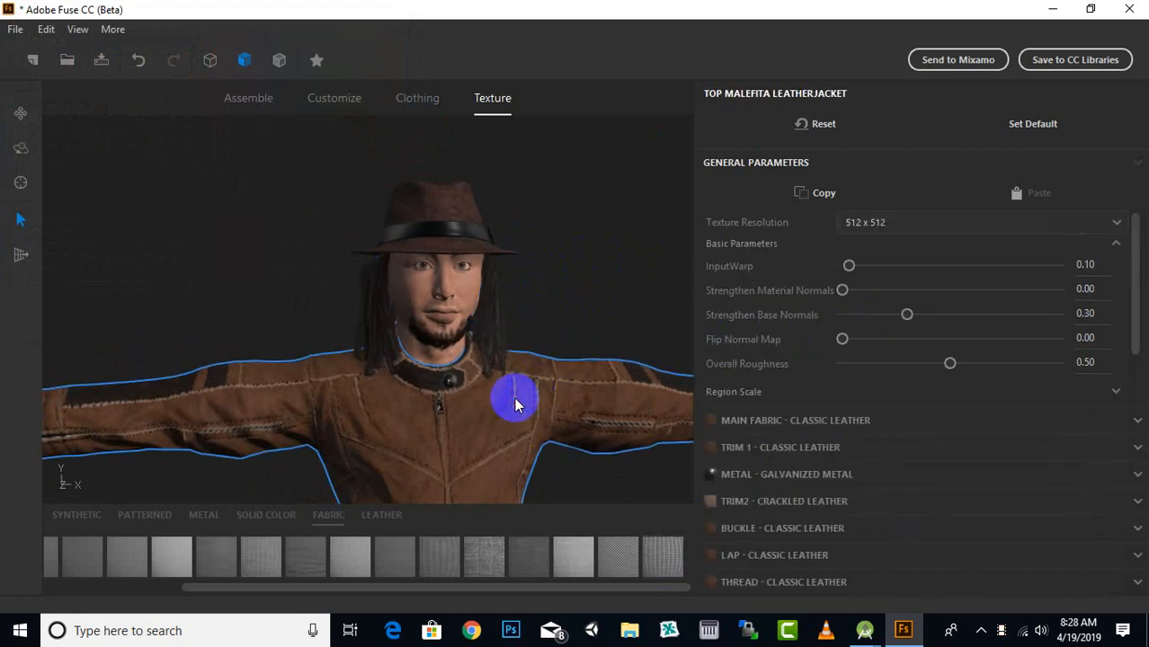
click(891, 227)
click(874, 289)
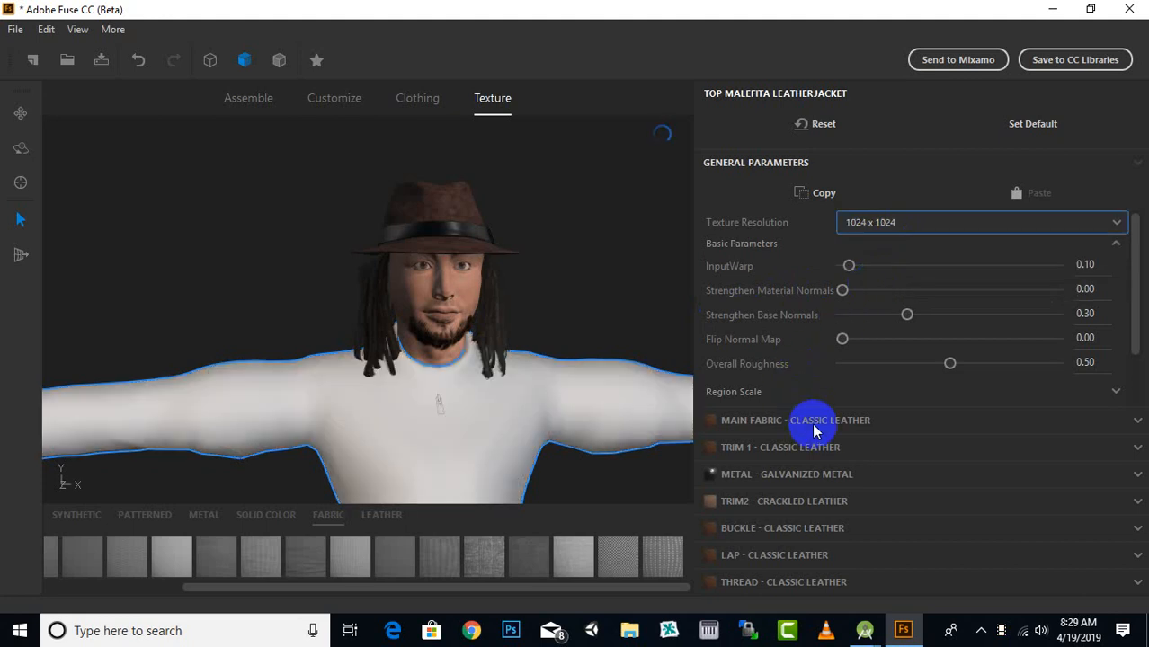
Step: Apply the dark brown Dirty Heavy Cloth fabric to the jacket's main fabric and check the jacket from several angles
click(814, 422)
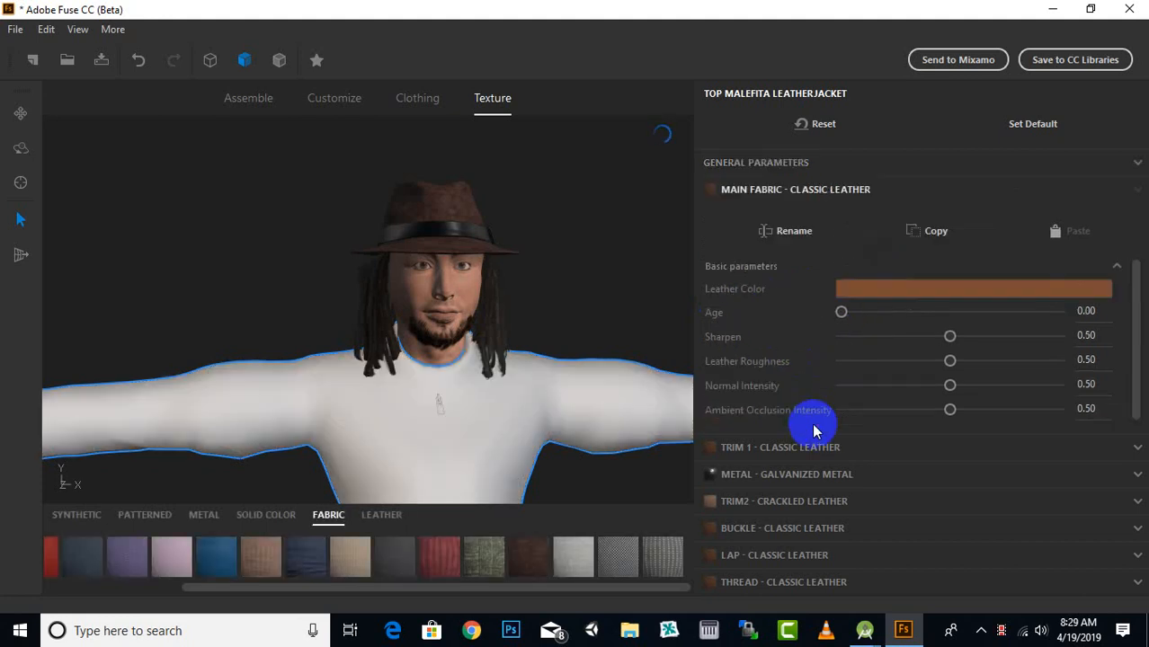
click(526, 562)
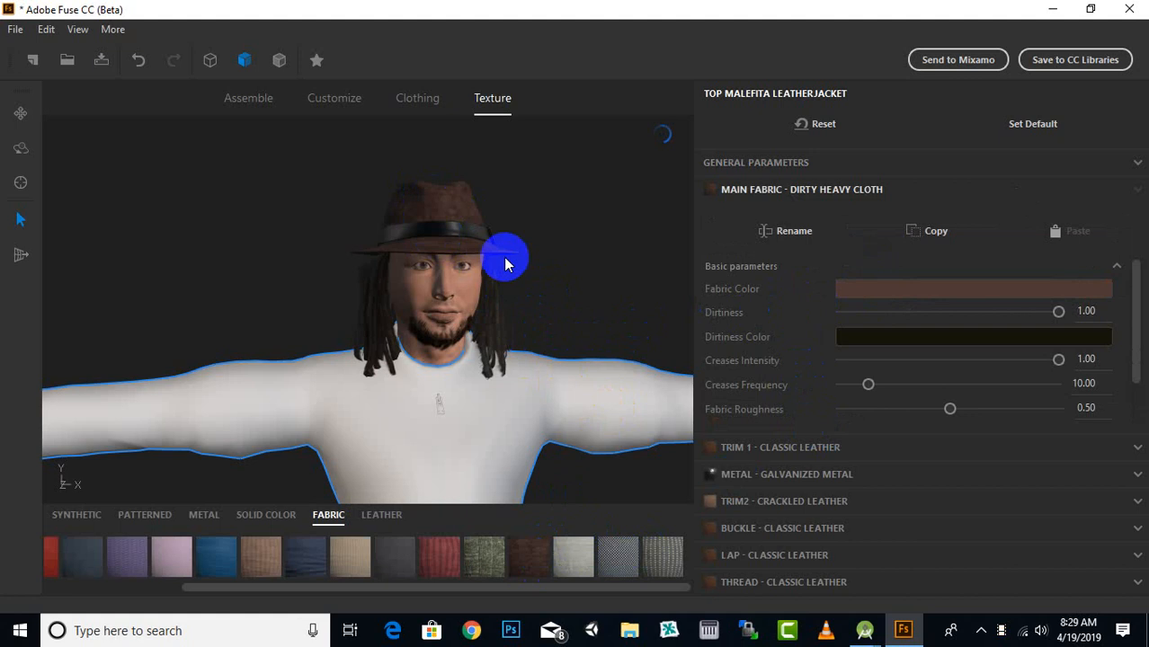
right_drag(587, 397, 463, 437)
drag(232, 406, 271, 408)
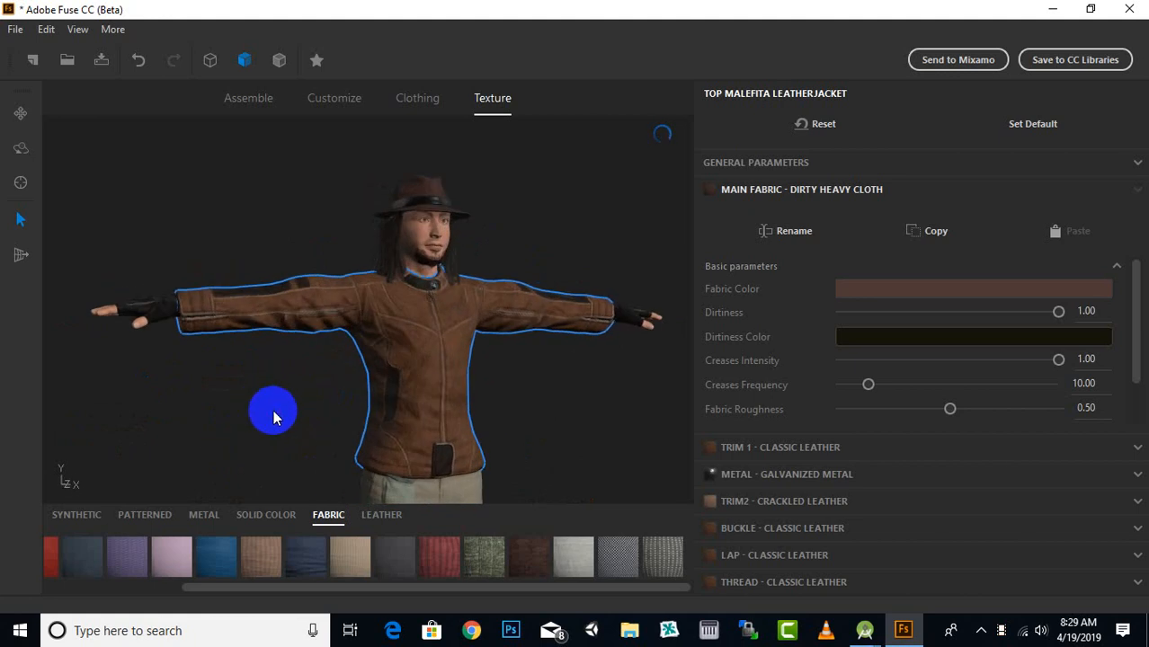
right_drag(489, 420, 606, 305)
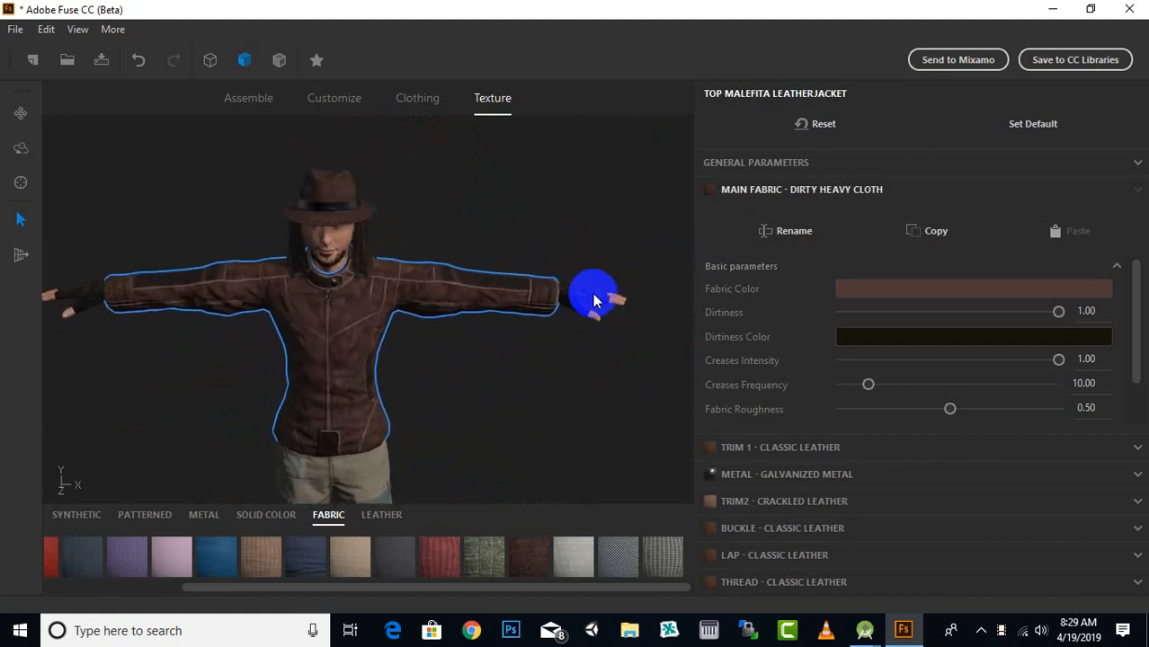
Step: Select the fingerless gloves and set their texture resolution to 1024 x 1024
click(592, 292)
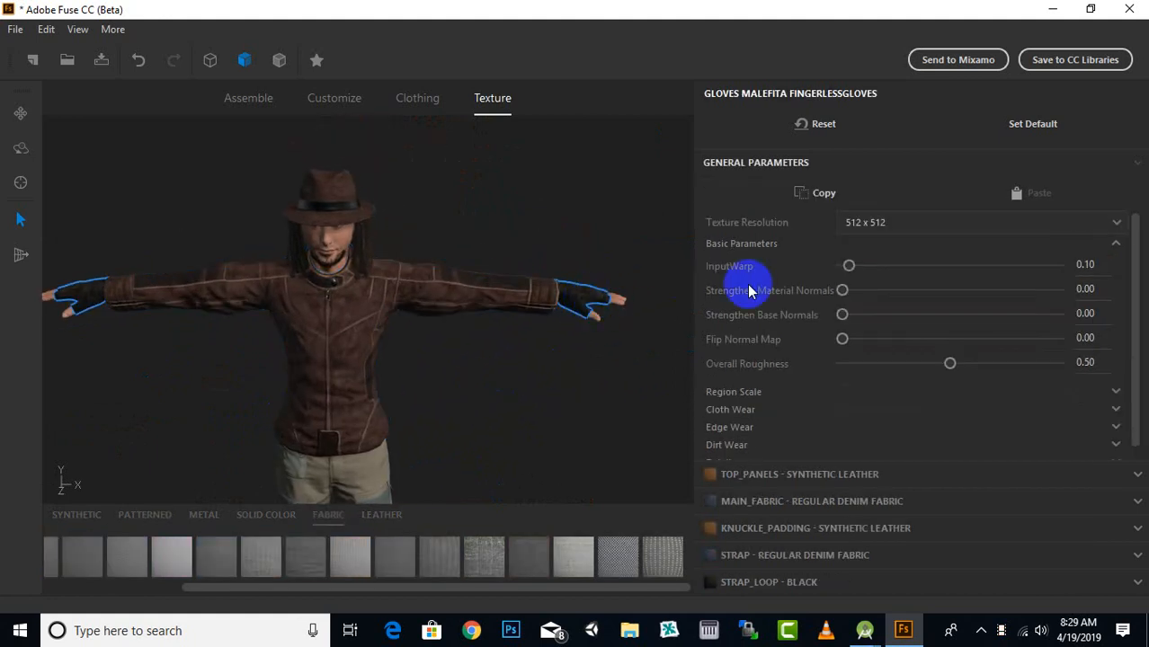
click(920, 223)
click(888, 290)
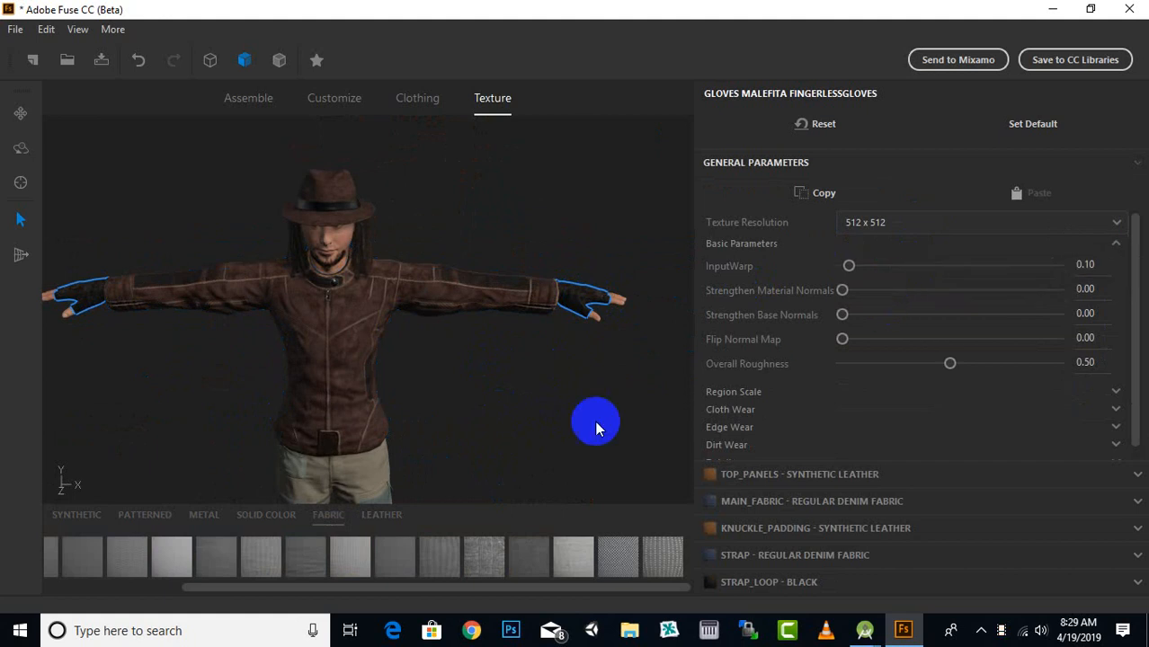
Step: Set the knee-length boots' texture resolution to 1024 x 1024 and apply the dark brown Dirty Heavy Cloth to their main fabric
scroll(572, 410, down, 2)
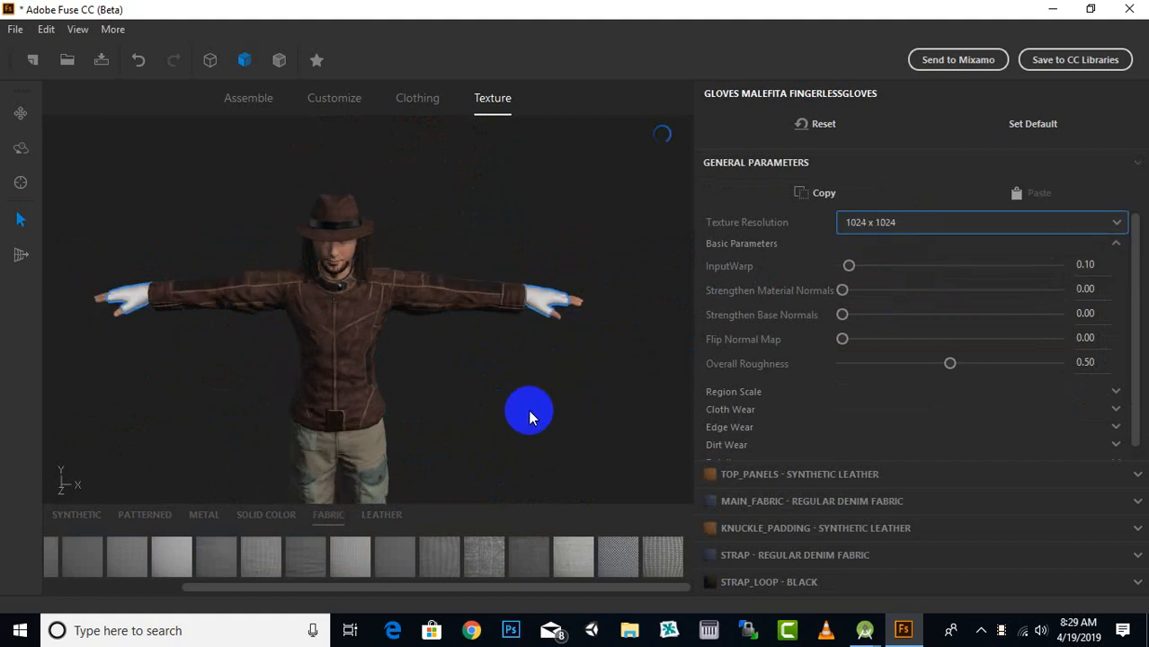
middle_drag(529, 410, 605, 316)
scroll(605, 316, down, 1)
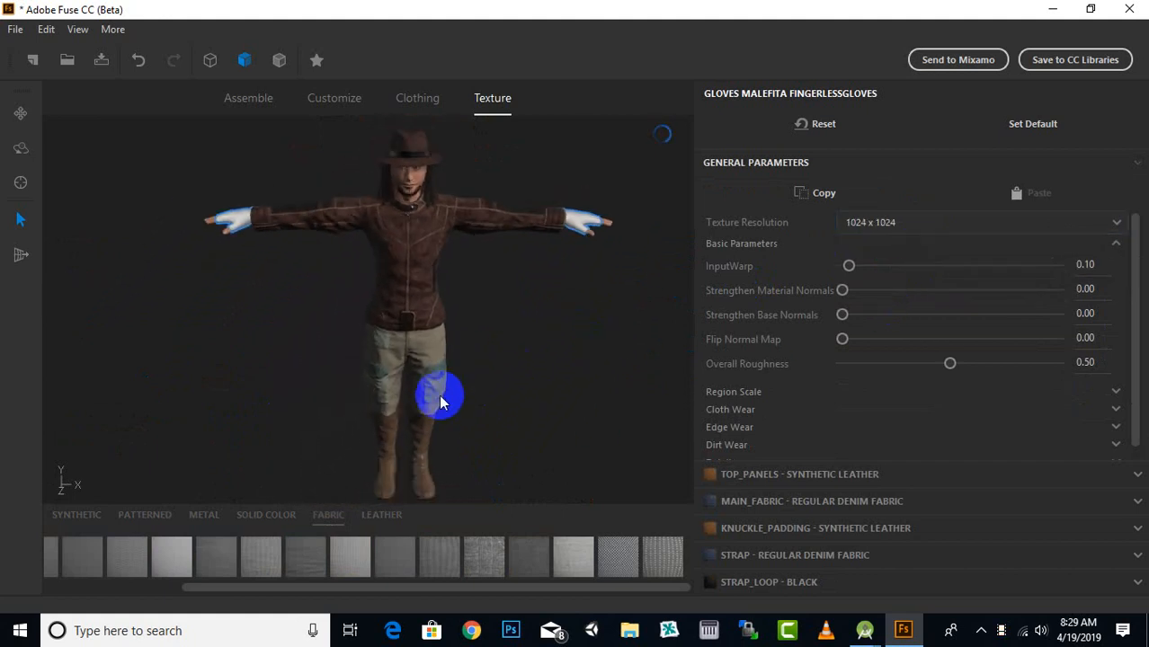
click(419, 444)
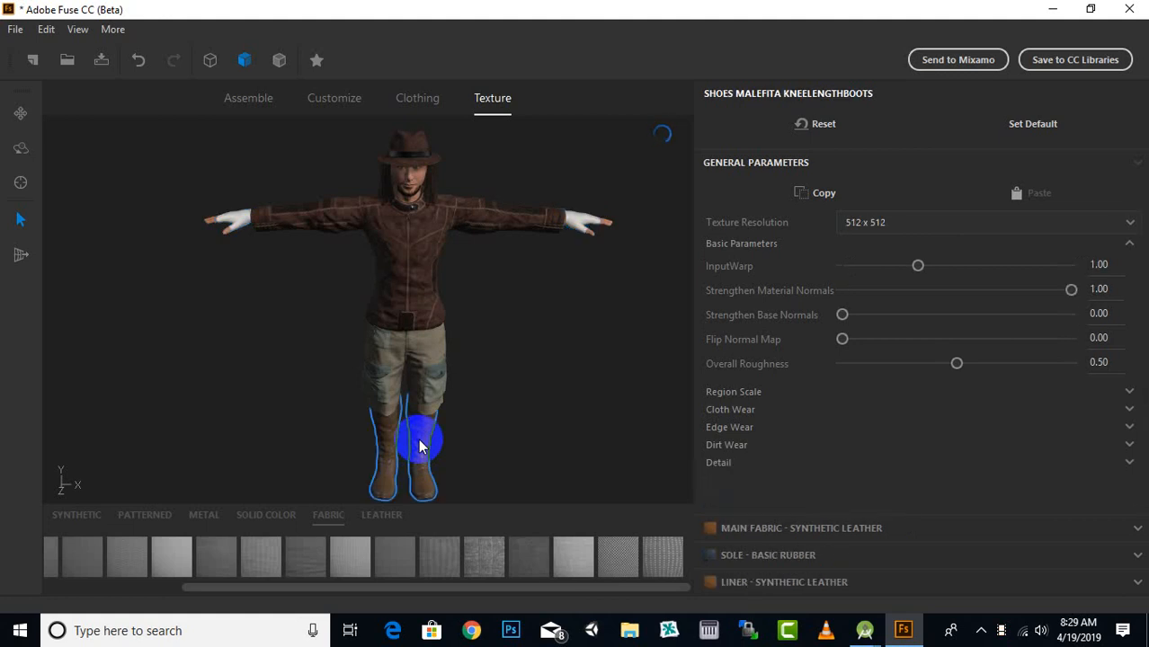
click(889, 222)
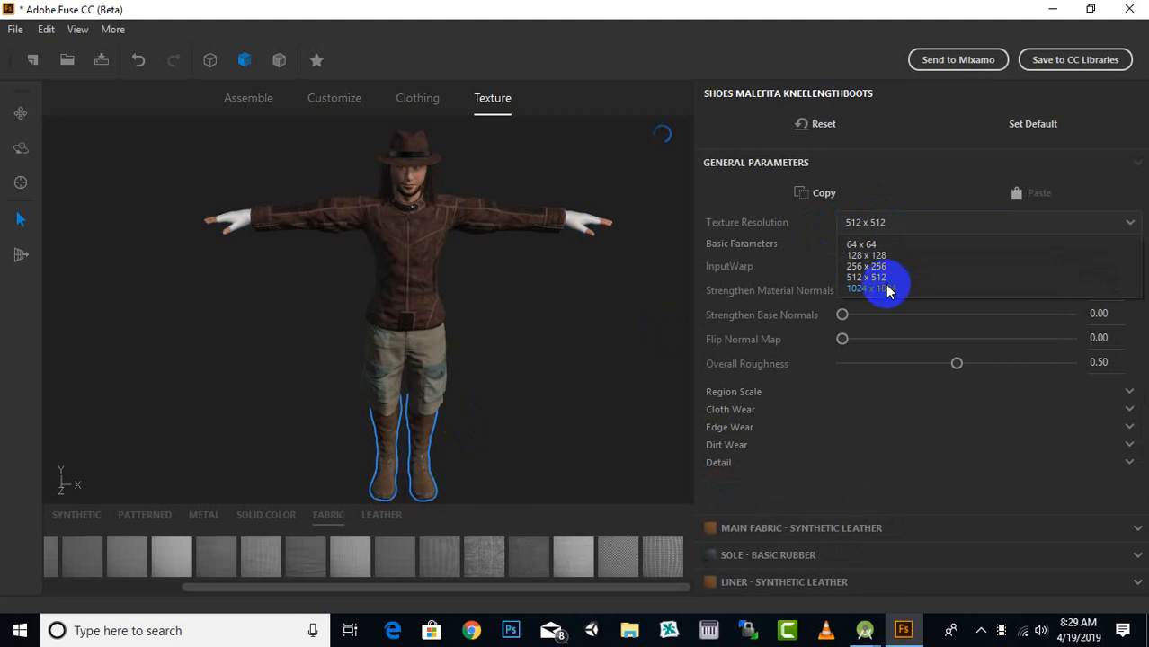
click(870, 289)
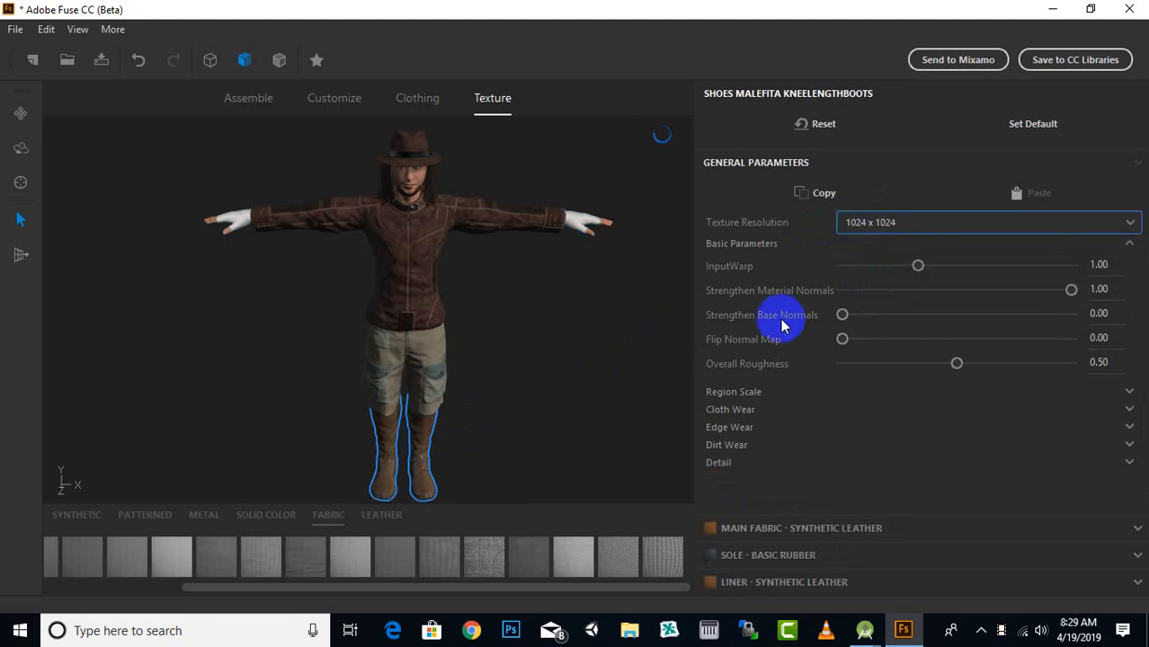
click(782, 529)
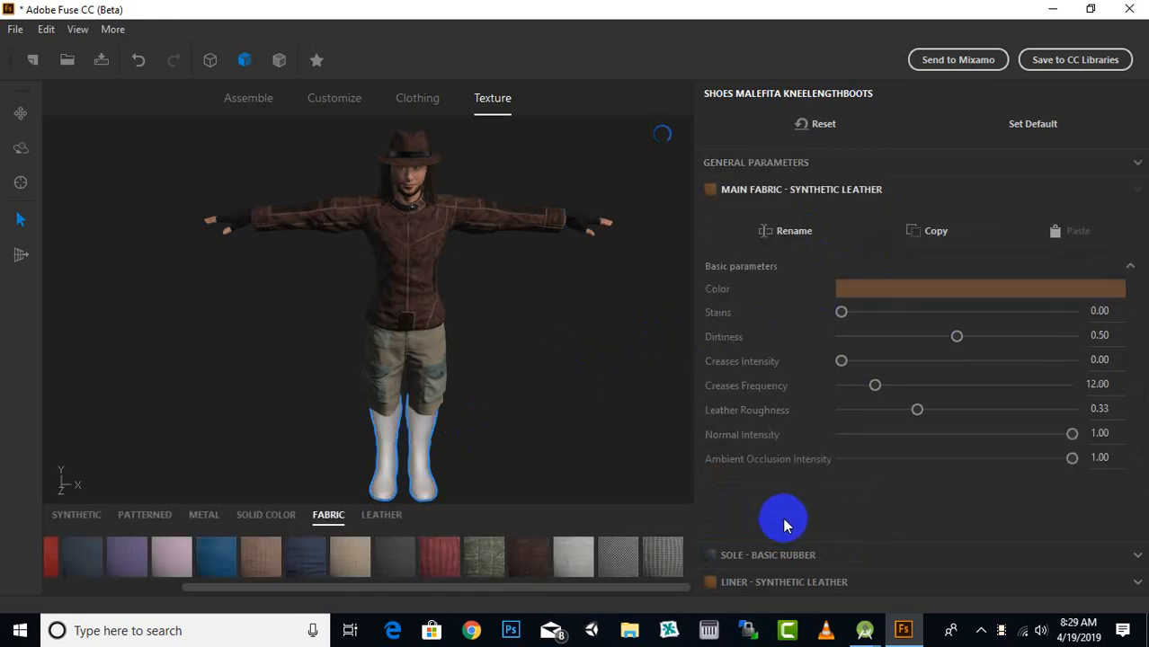
click(525, 560)
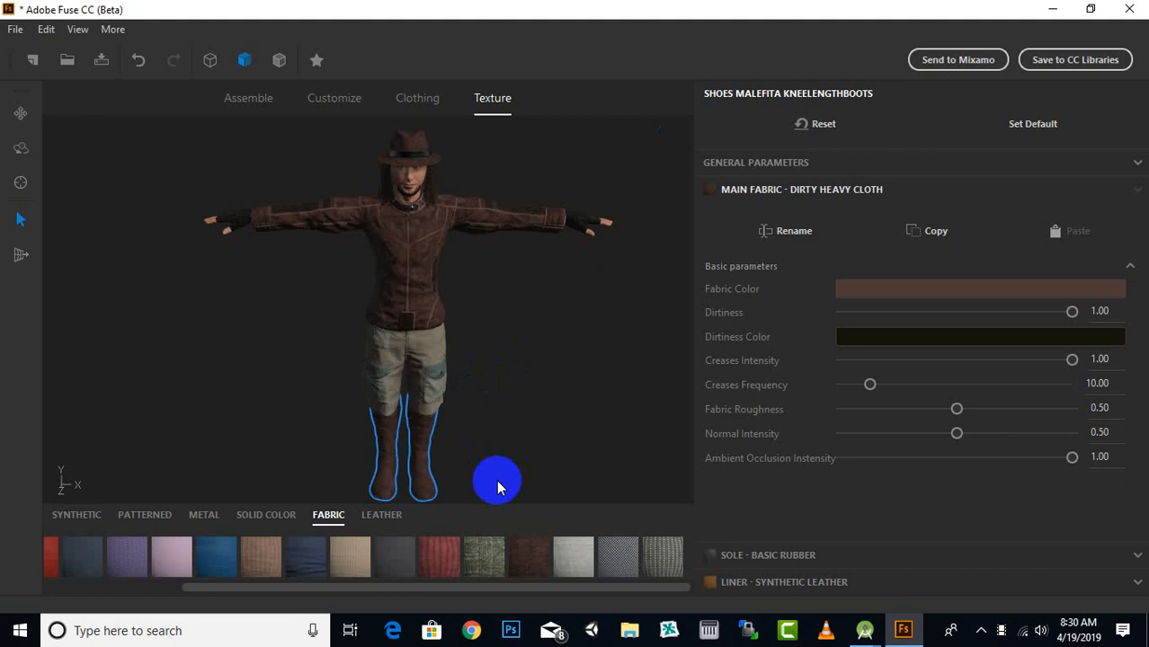
Step: Select the cargo shorts and set their texture resolution to 1024 x 1024
scroll(499, 485, up, 5)
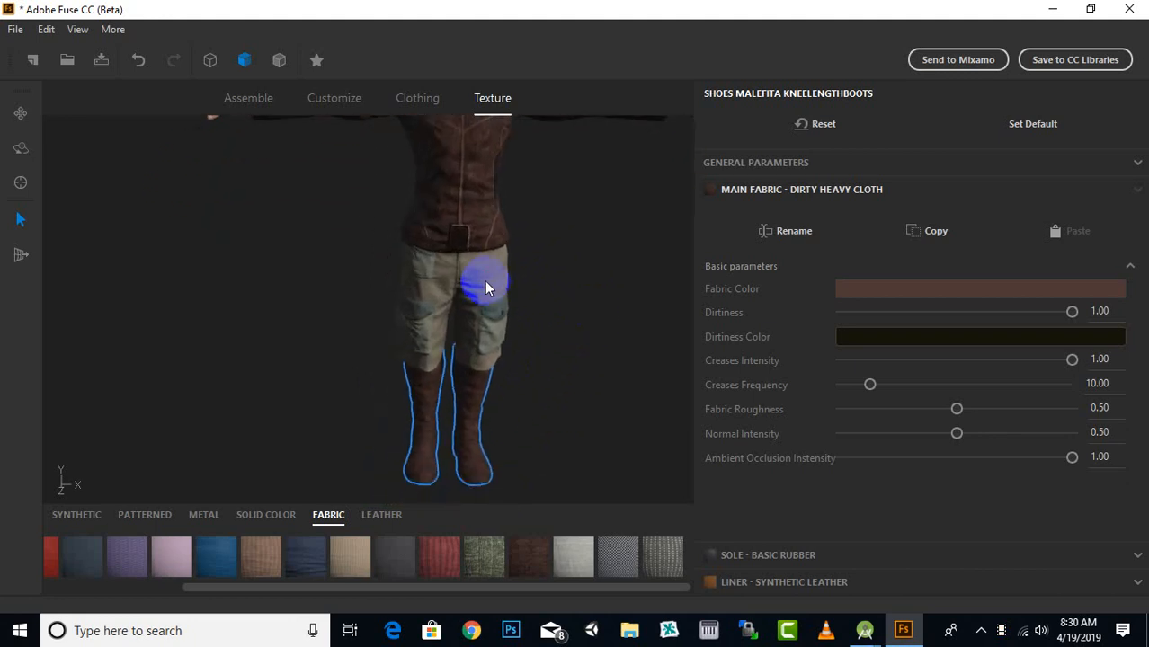
click(489, 281)
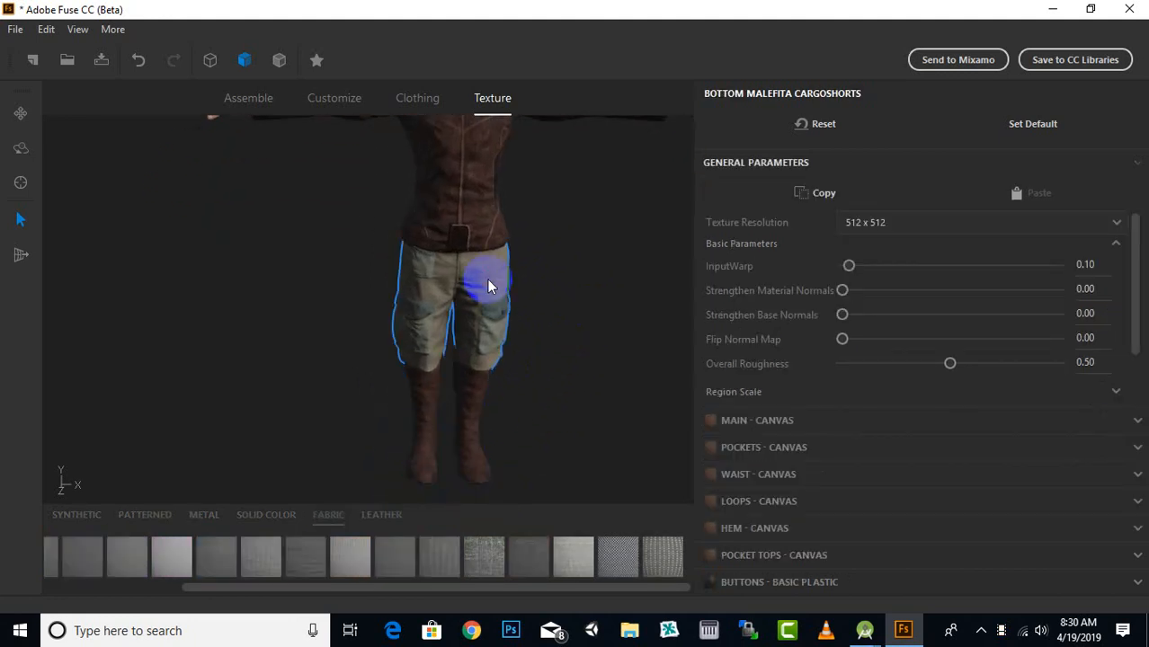
click(996, 217)
click(925, 289)
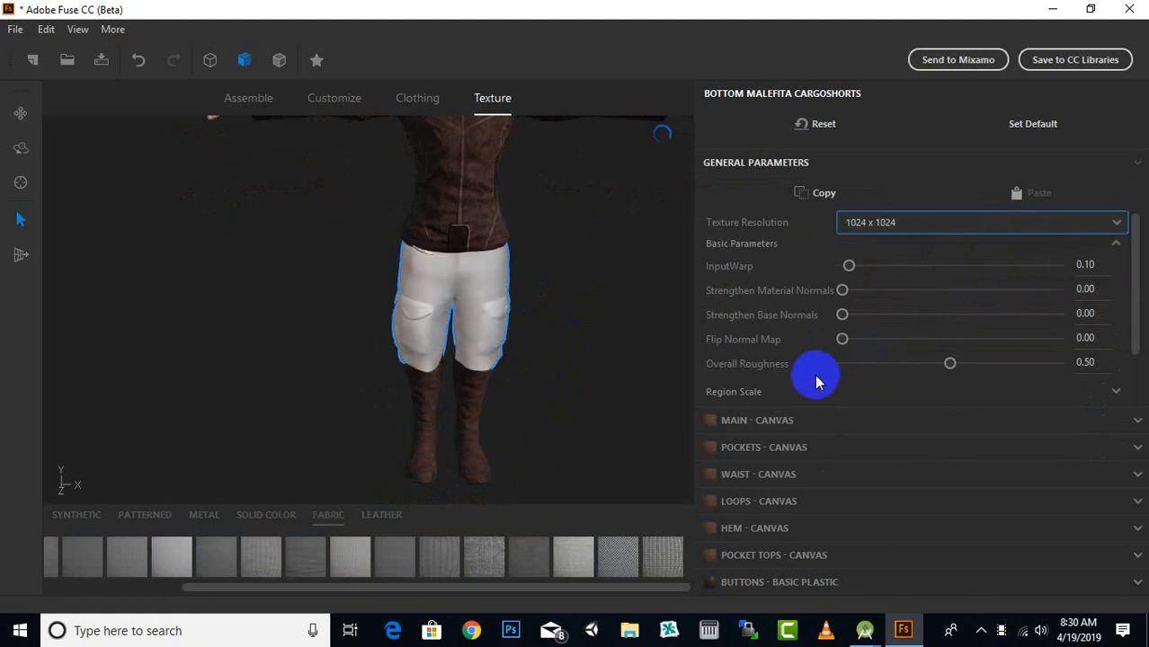
Step: Apply the brown Corduroy fabric to the main material of the cargo shorts
scroll(816, 378, down, 2)
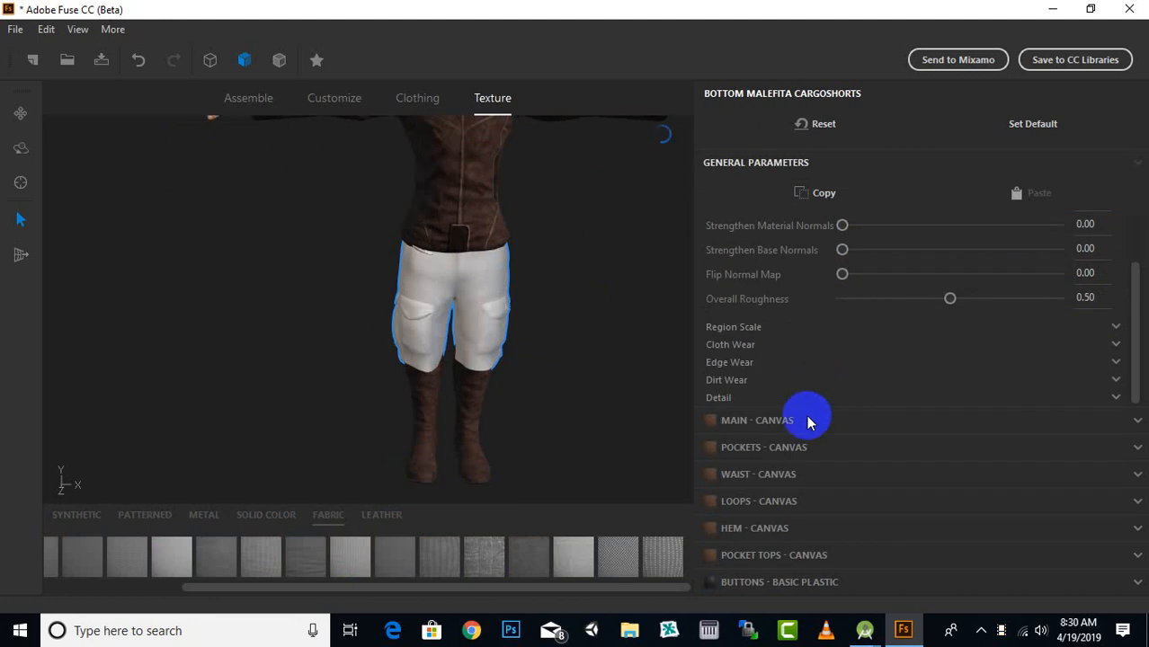
click(806, 420)
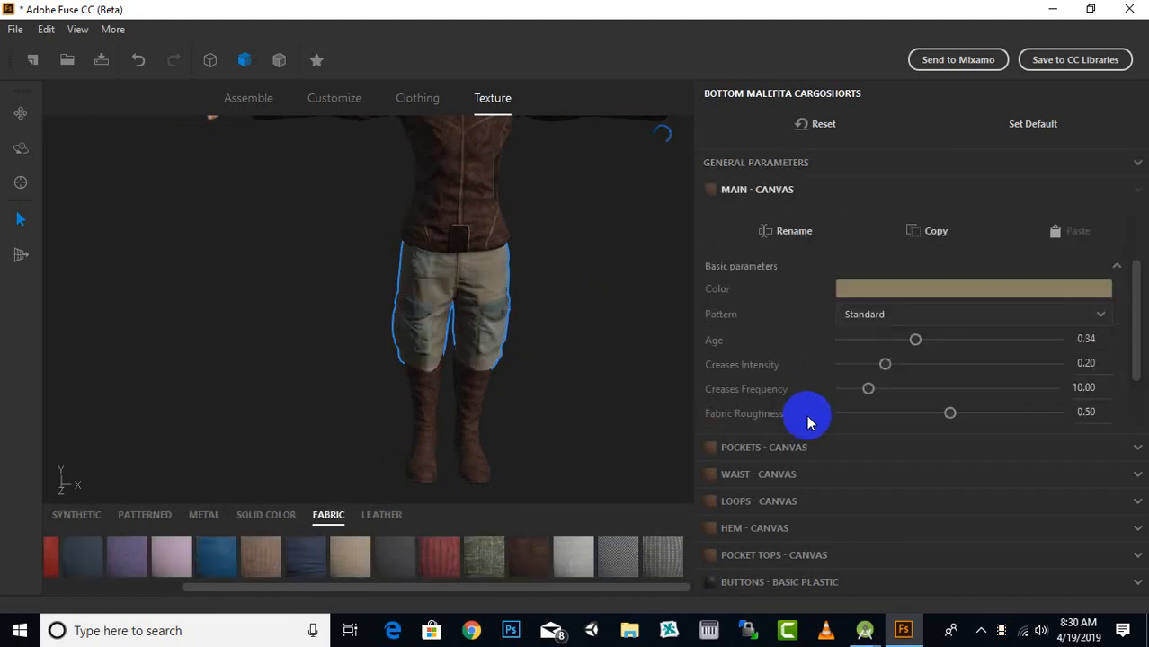
scroll(595, 395, down, 5)
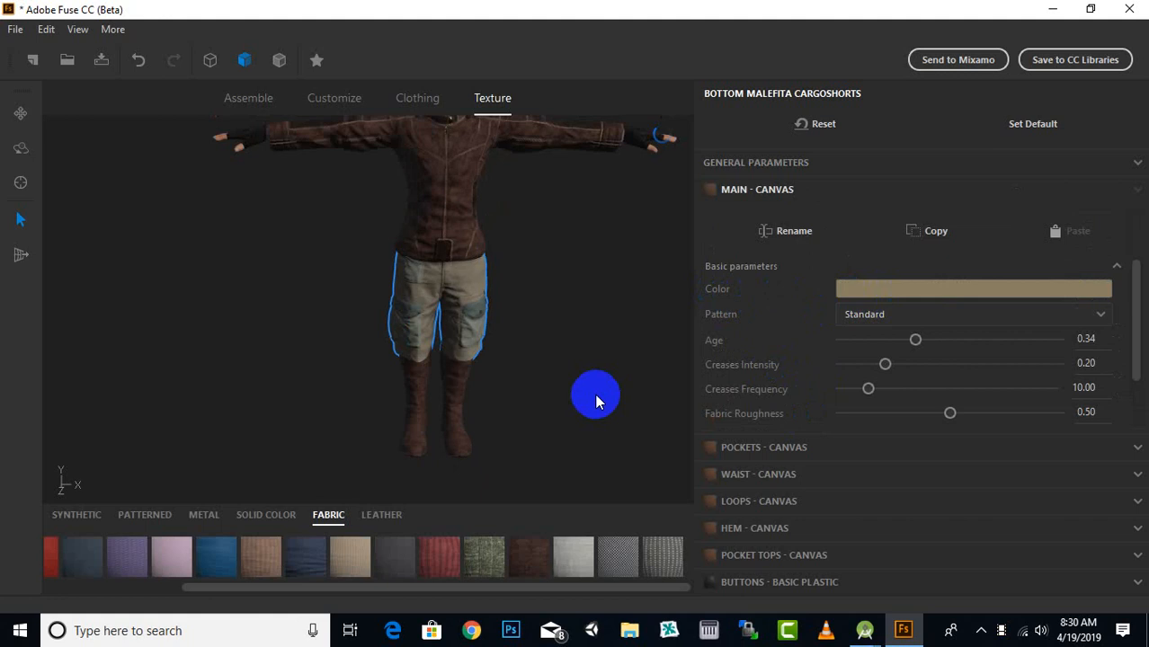
scroll(539, 364, up, 3)
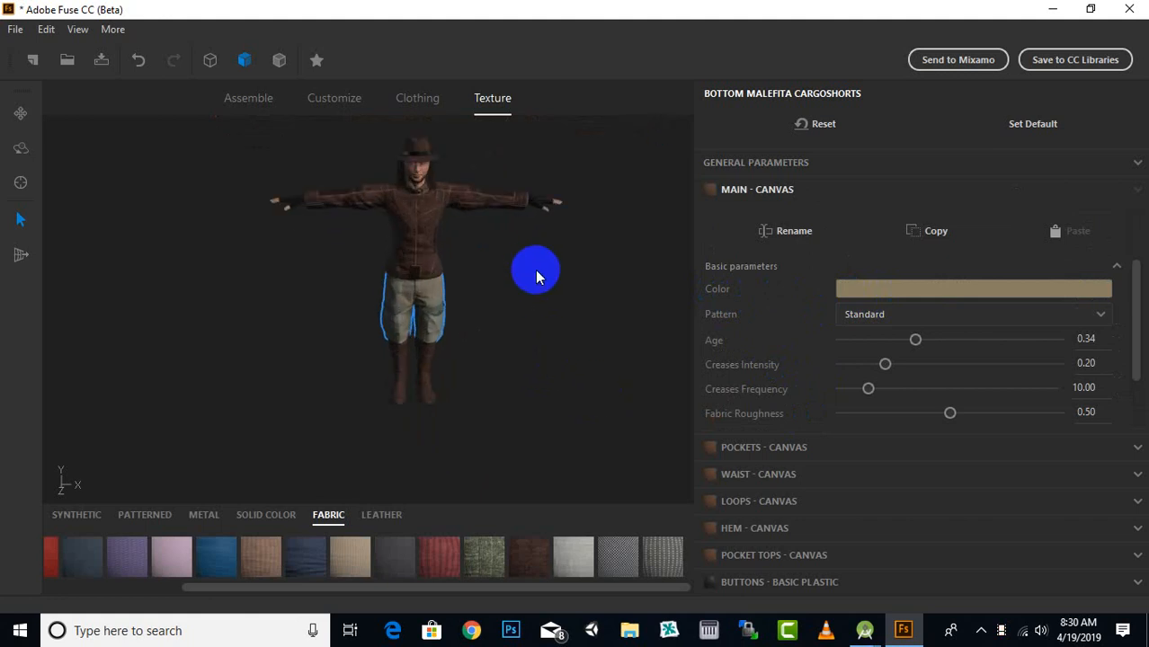
scroll(511, 317, up, 5)
scroll(483, 328, down, 5)
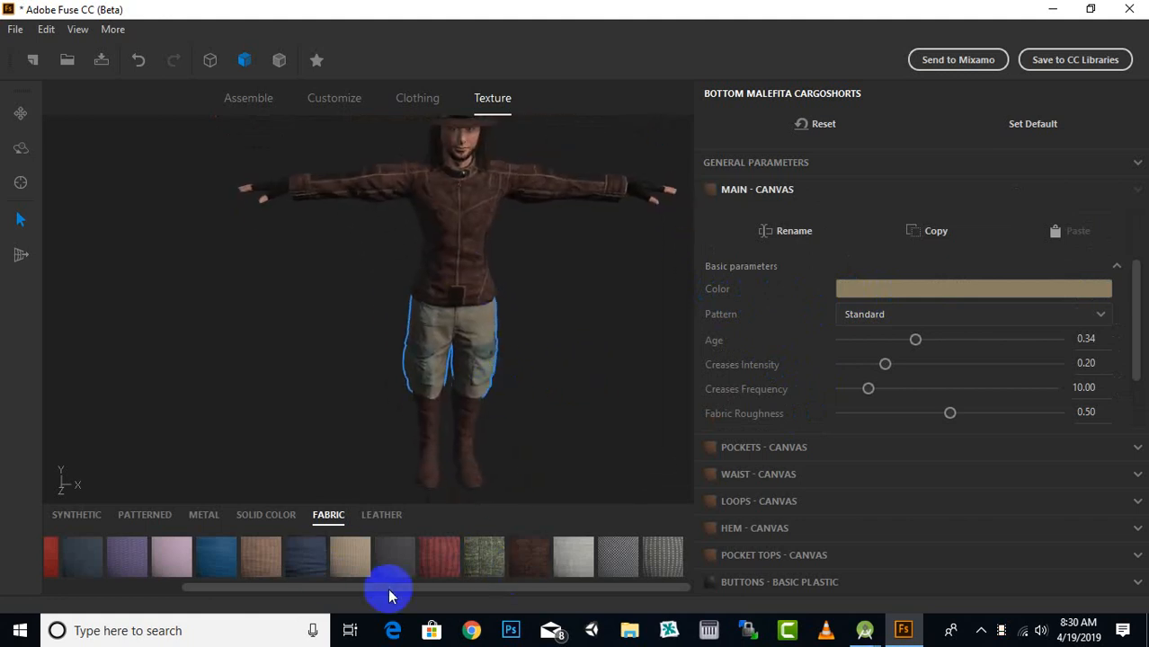
drag(389, 595, 250, 595)
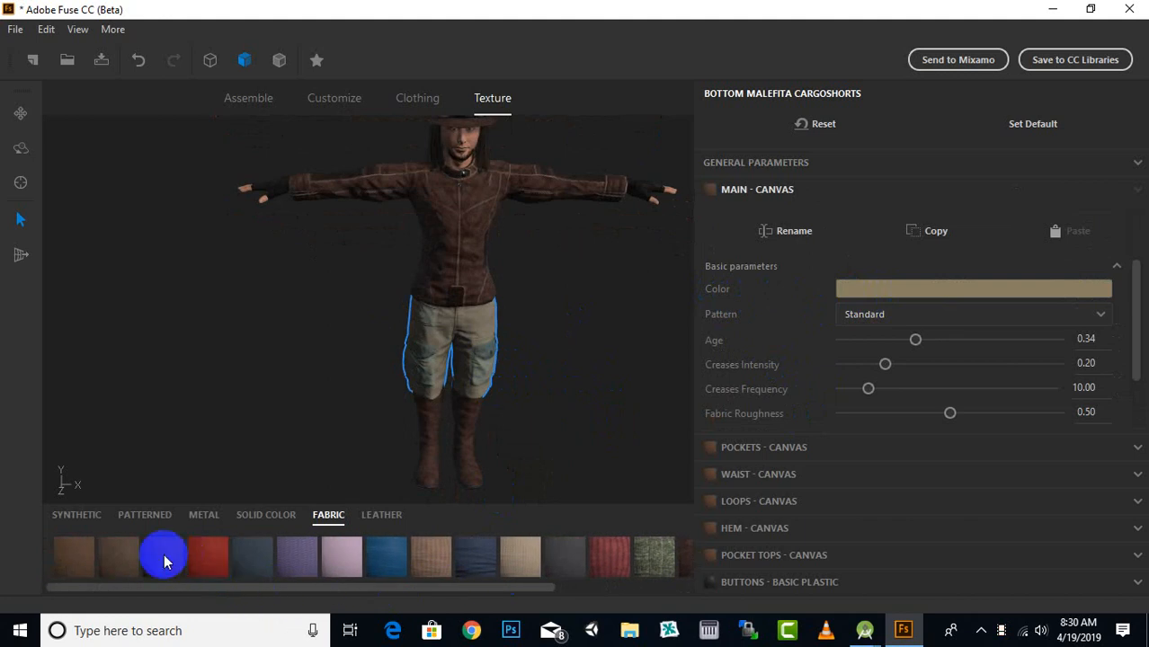
click(106, 561)
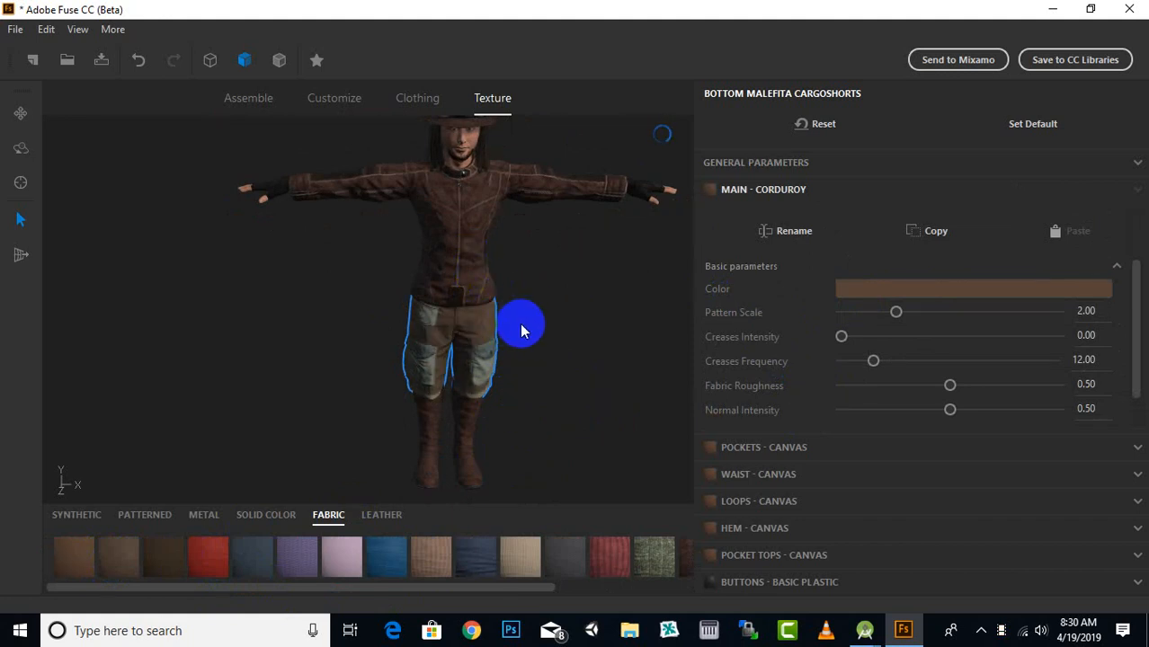
Step: Examine the finished outfit on the whole character, then the hat, face and jacket up close
drag(525, 344, 318, 307)
scroll(608, 325, down, 4)
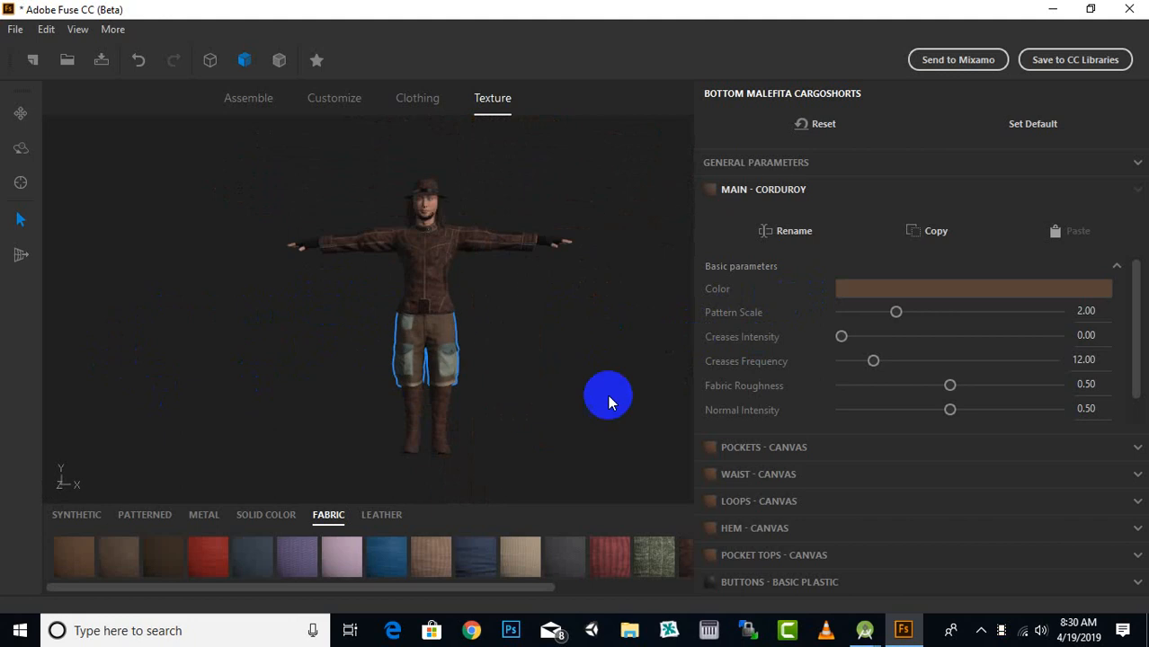
drag(683, 346, 392, 418)
scroll(496, 159, up, 5)
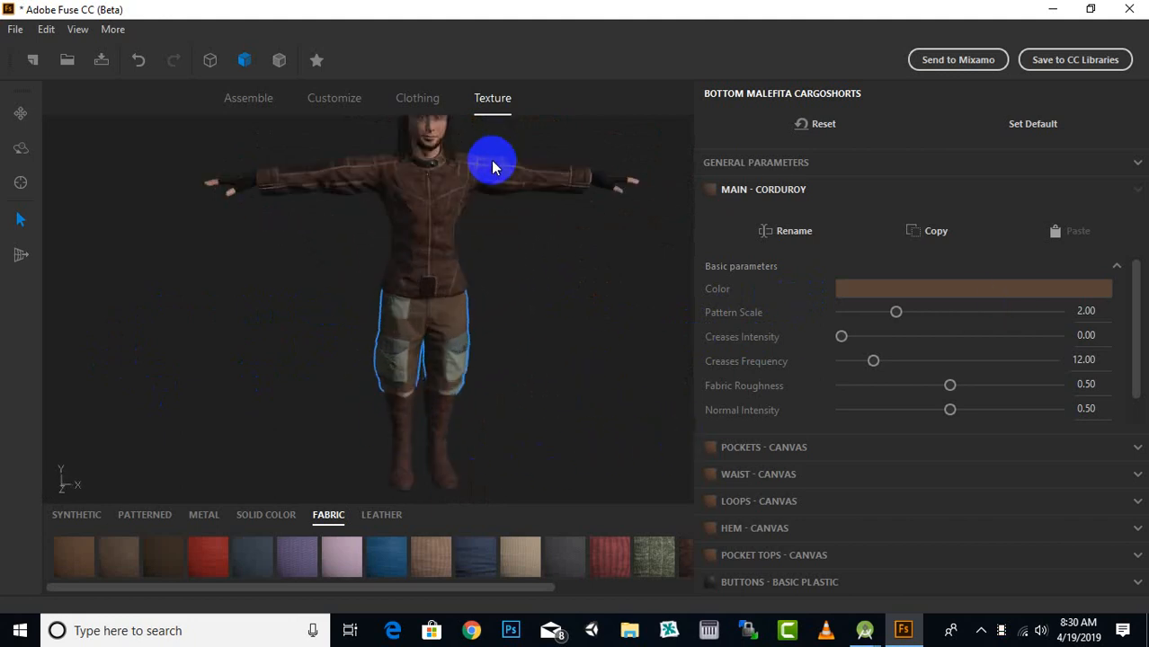
middle_drag(519, 223, 473, 260)
scroll(476, 258, up, 4)
middle_drag(518, 188, 543, 289)
mouse_move(492, 284)
mouse_down()
mouse_move(701, 256)
mouse_move(710, 297)
mouse_move(764, 323)
mouse_move(440, 306)
mouse_move(469, 256)
mouse_move(502, 264)
mouse_move(479, 262)
mouse_move(490, 266)
mouse_up()
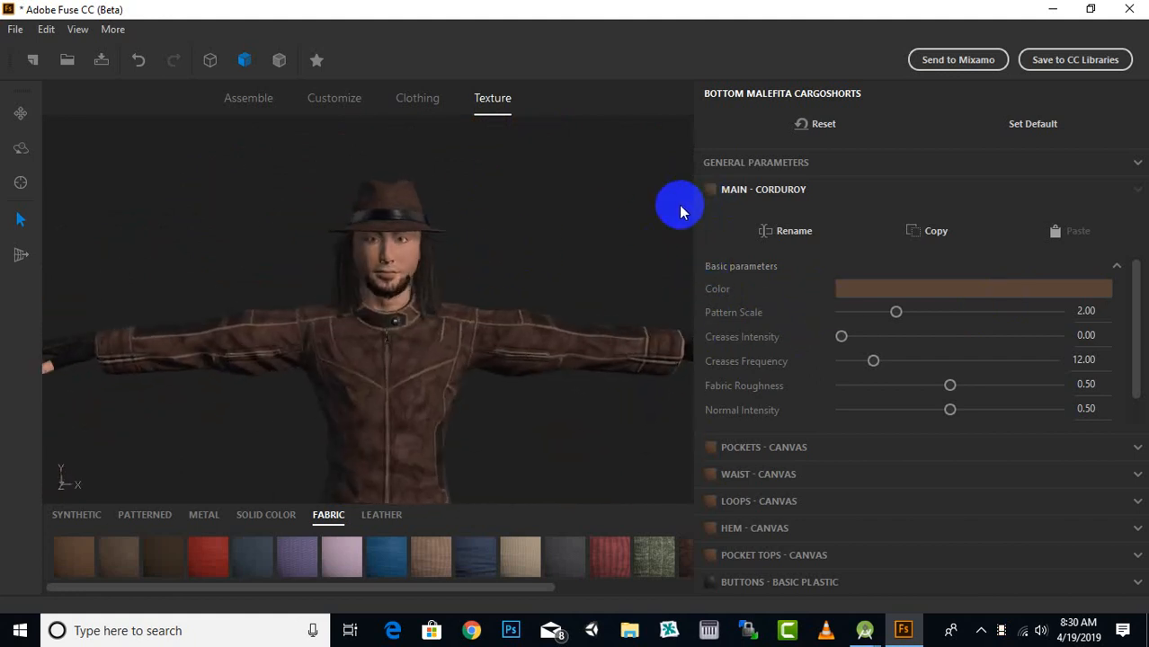
Step: Start the character's upload to Mixamo and enter shikari as the character name
click(946, 61)
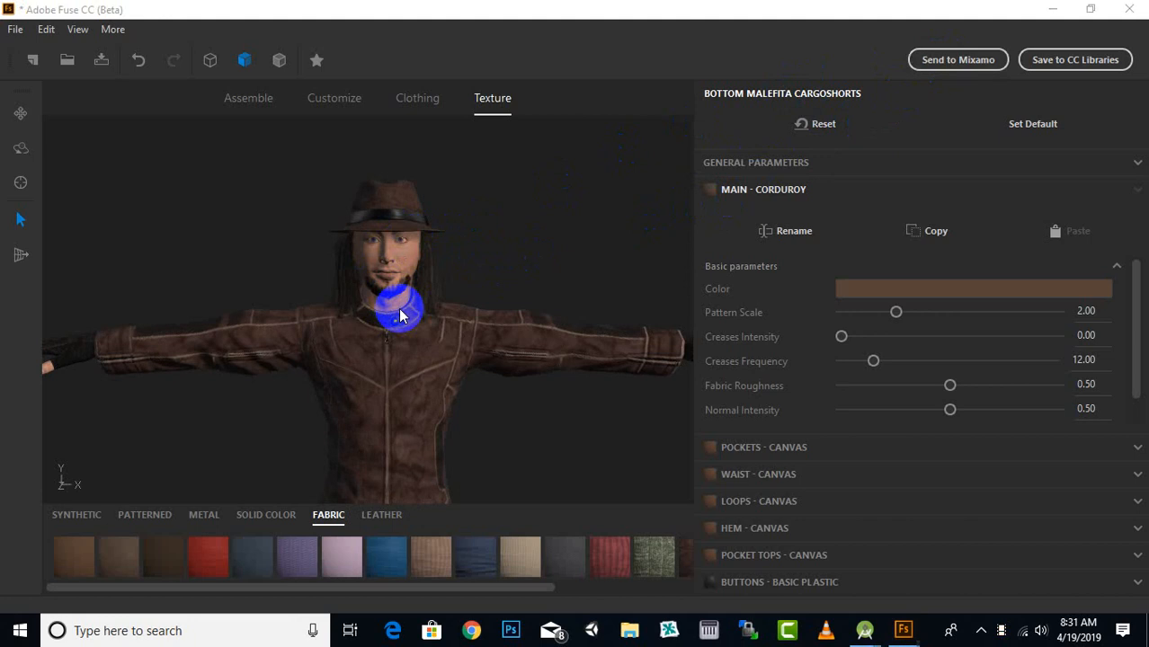
click(438, 337)
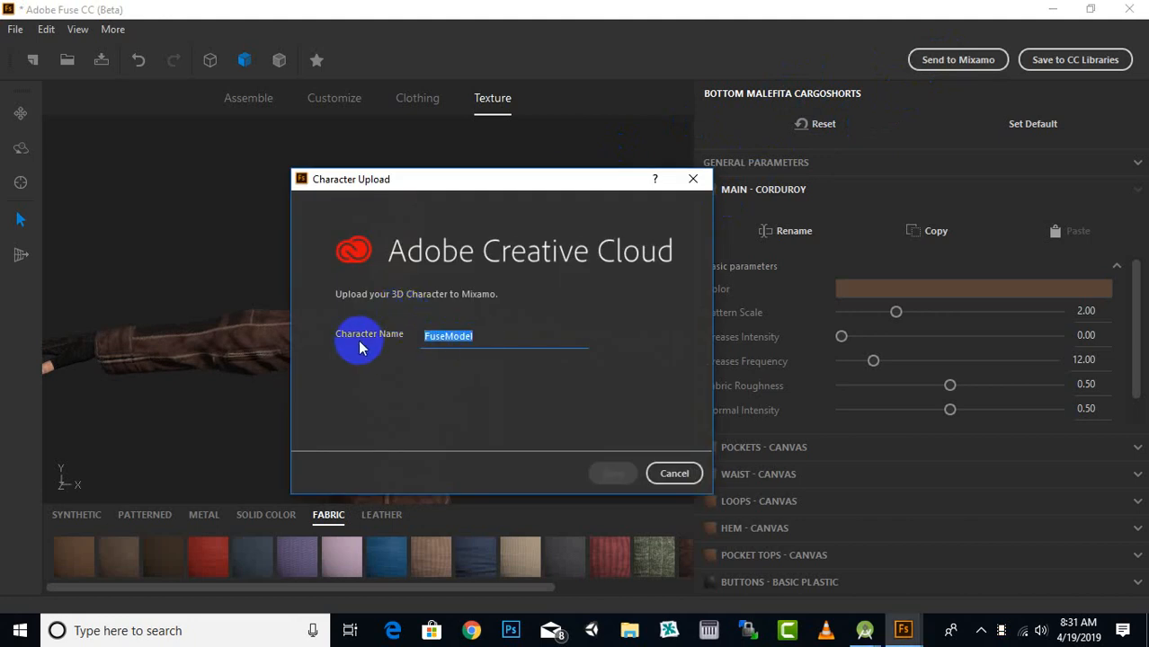
text(shikari)
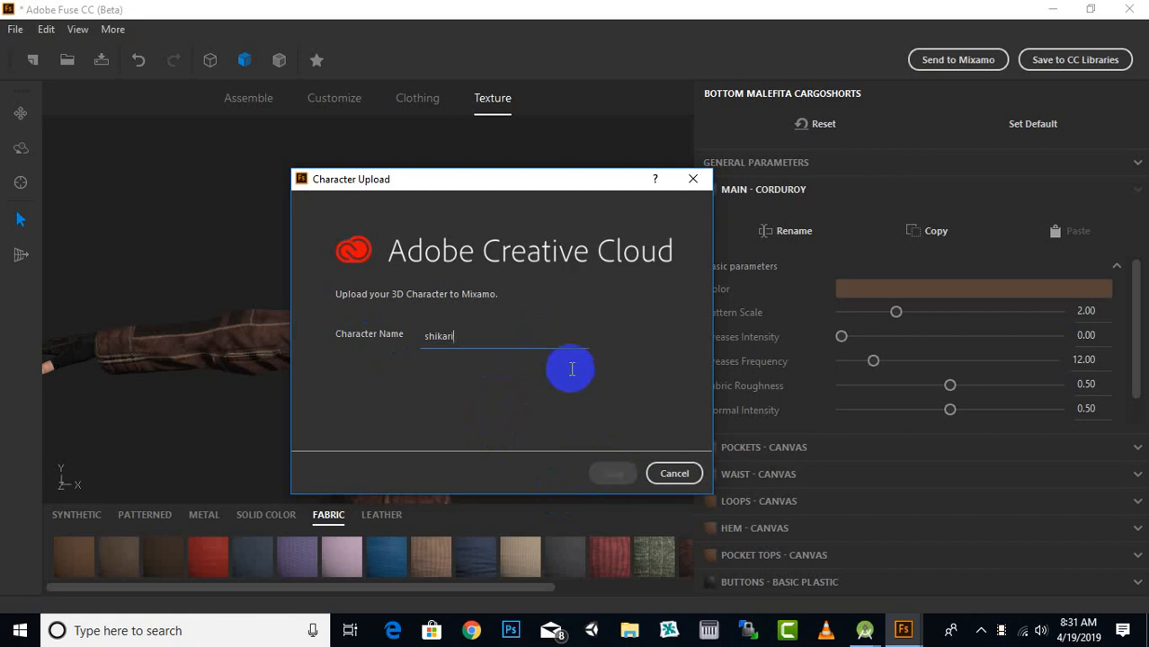
drag(575, 186, 581, 170)
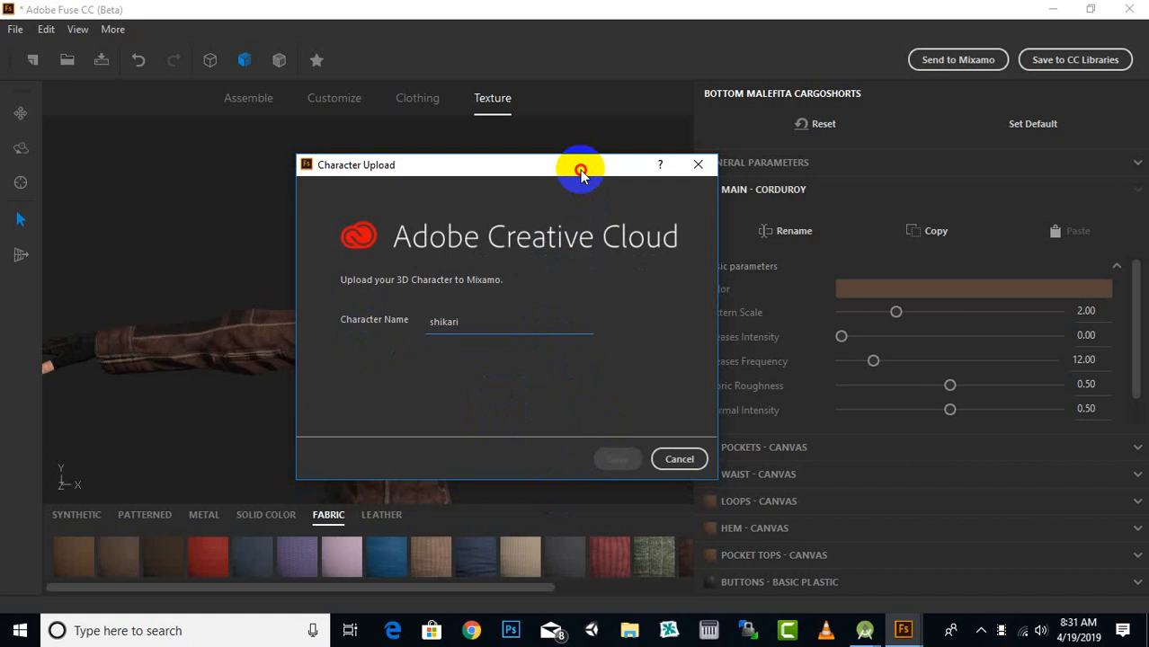